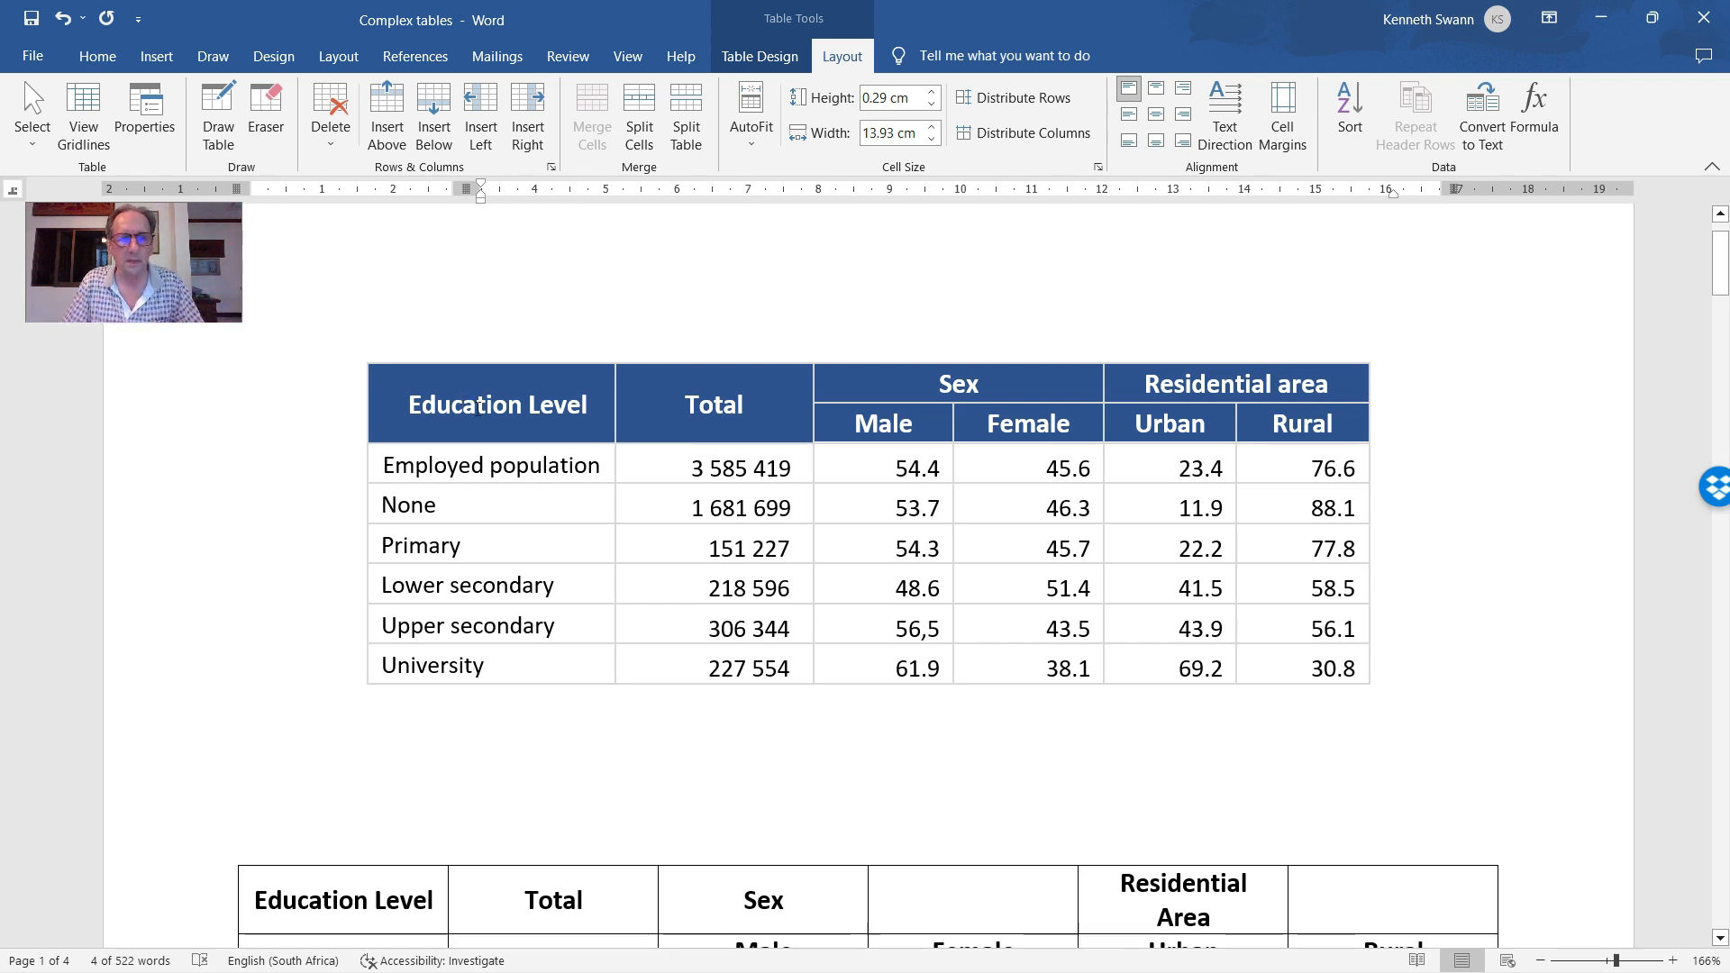
Examine the finished table's header cells, its Total figures and its Sex and Residential area percentages, including the decimal separators
{"action": "left_click", "coordinate": [463, 408]}
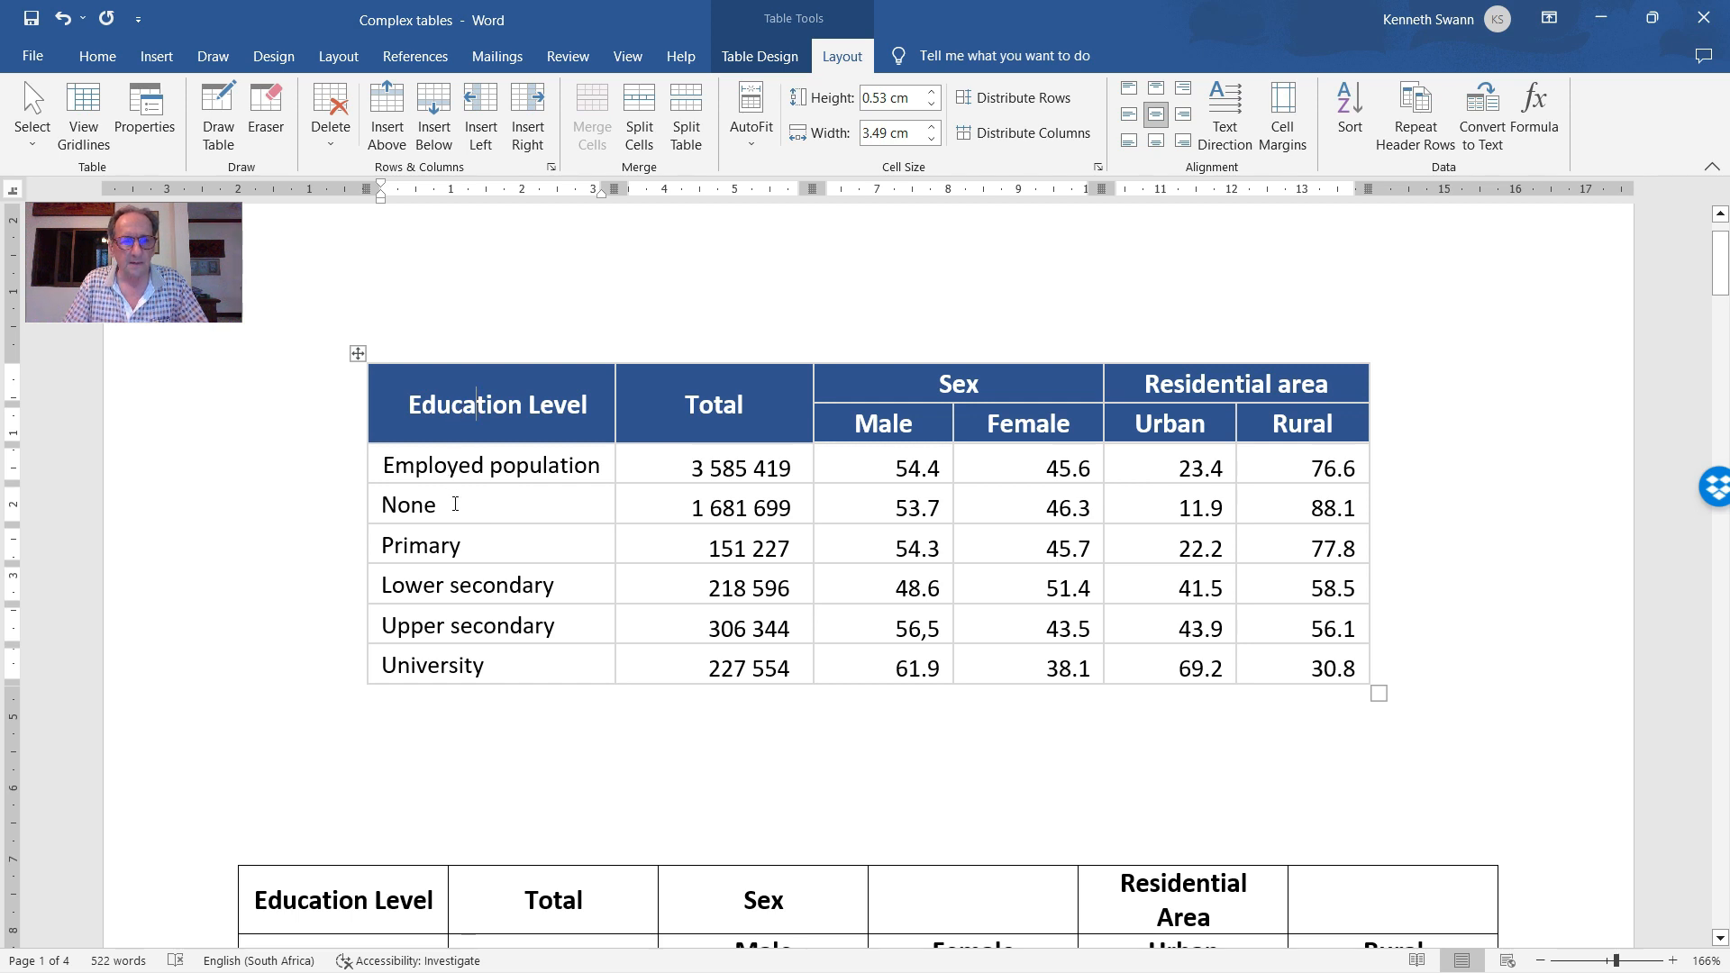
{"action": "left_click_drag", "start_coordinate": [697, 475], "coordinate": [786, 677]}
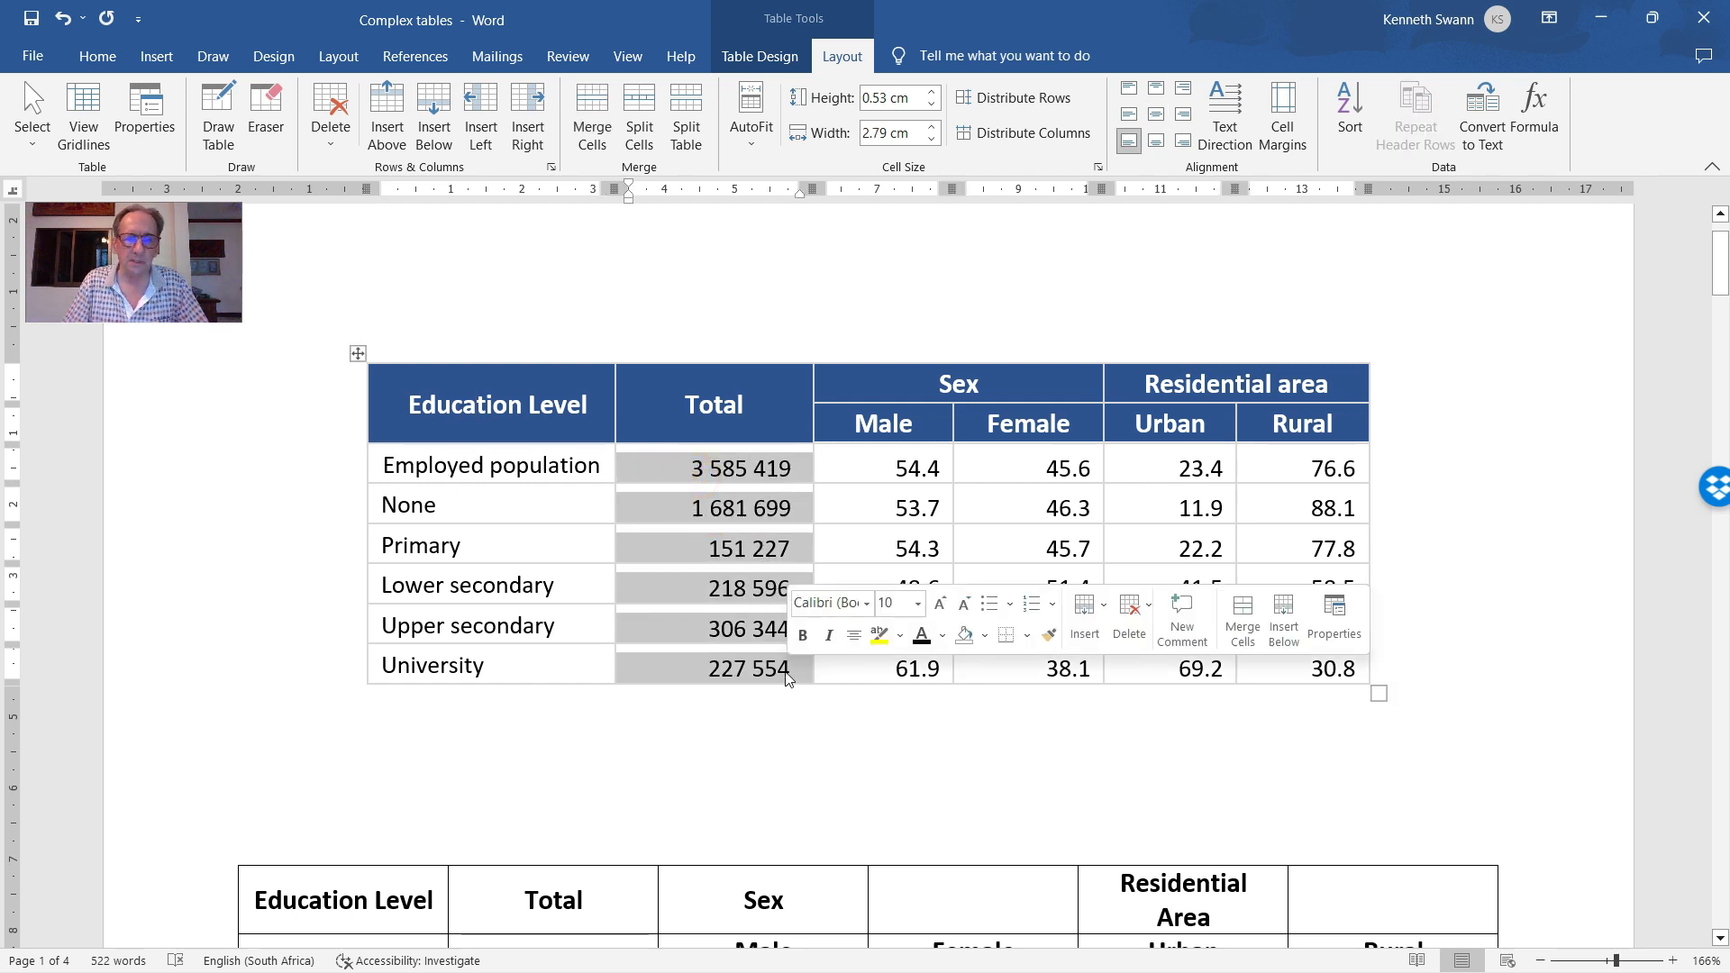
{"action": "left_click", "coordinate": [759, 515]}
{"action": "left_click", "coordinate": [724, 508]}
{"action": "left_click", "coordinate": [696, 505]}
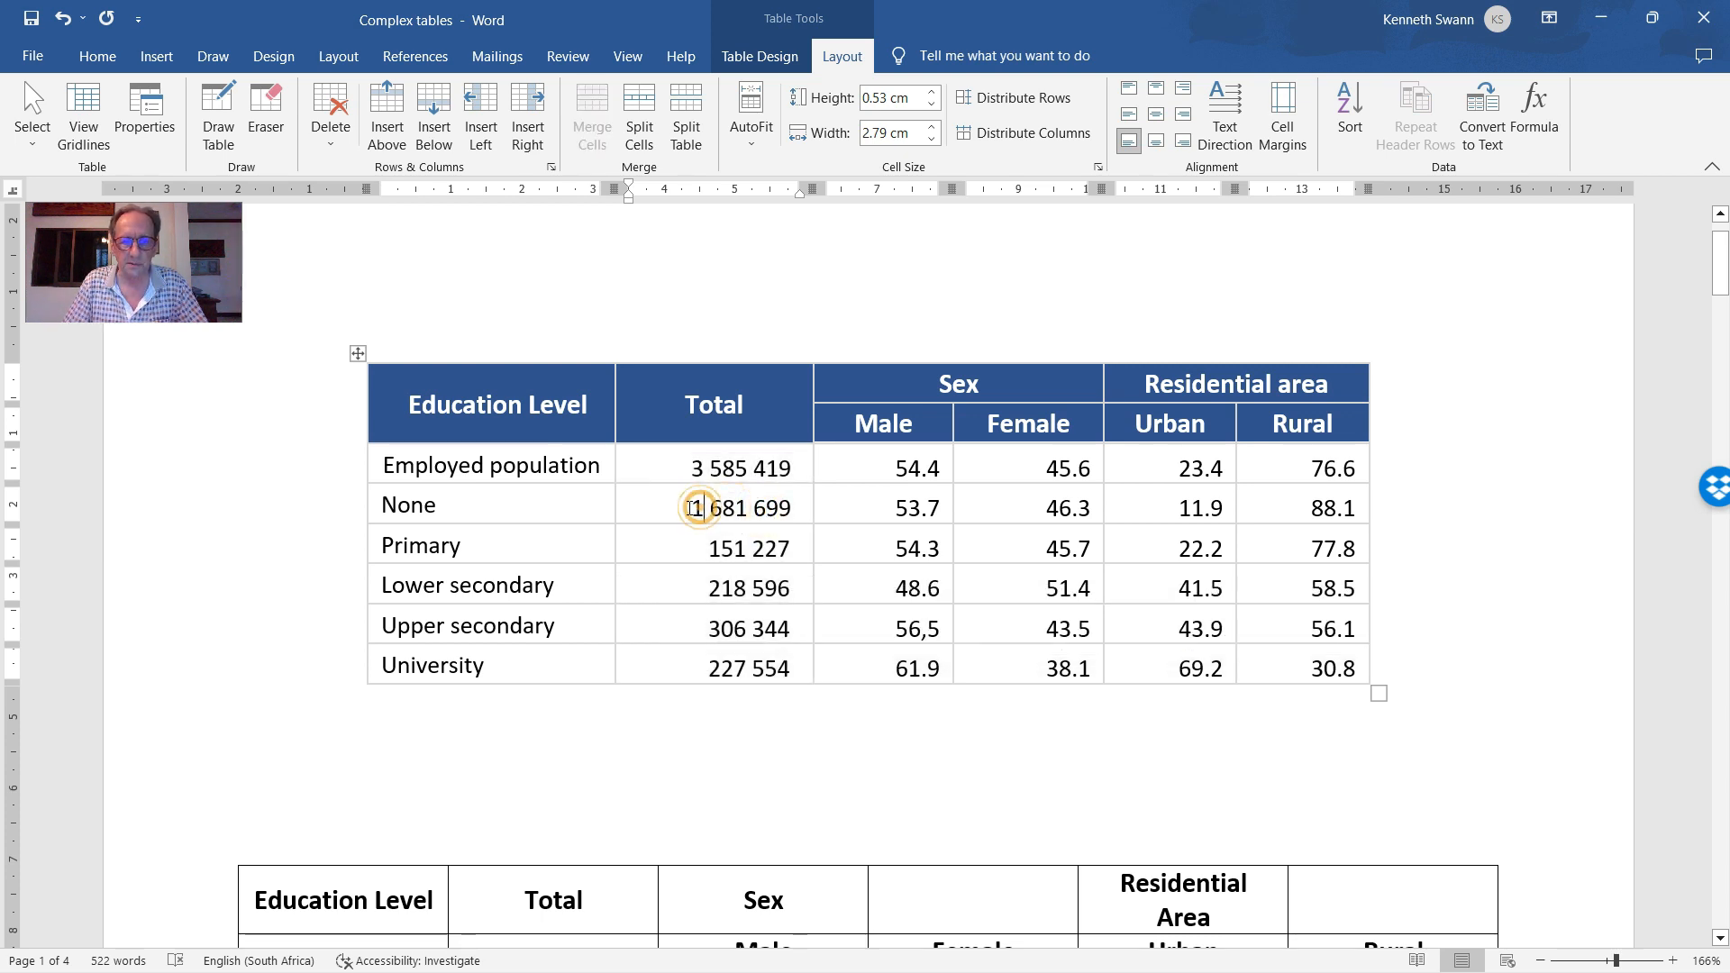
{"action": "left_click", "coordinate": [624, 496]}
{"action": "left_click", "coordinate": [708, 552]}
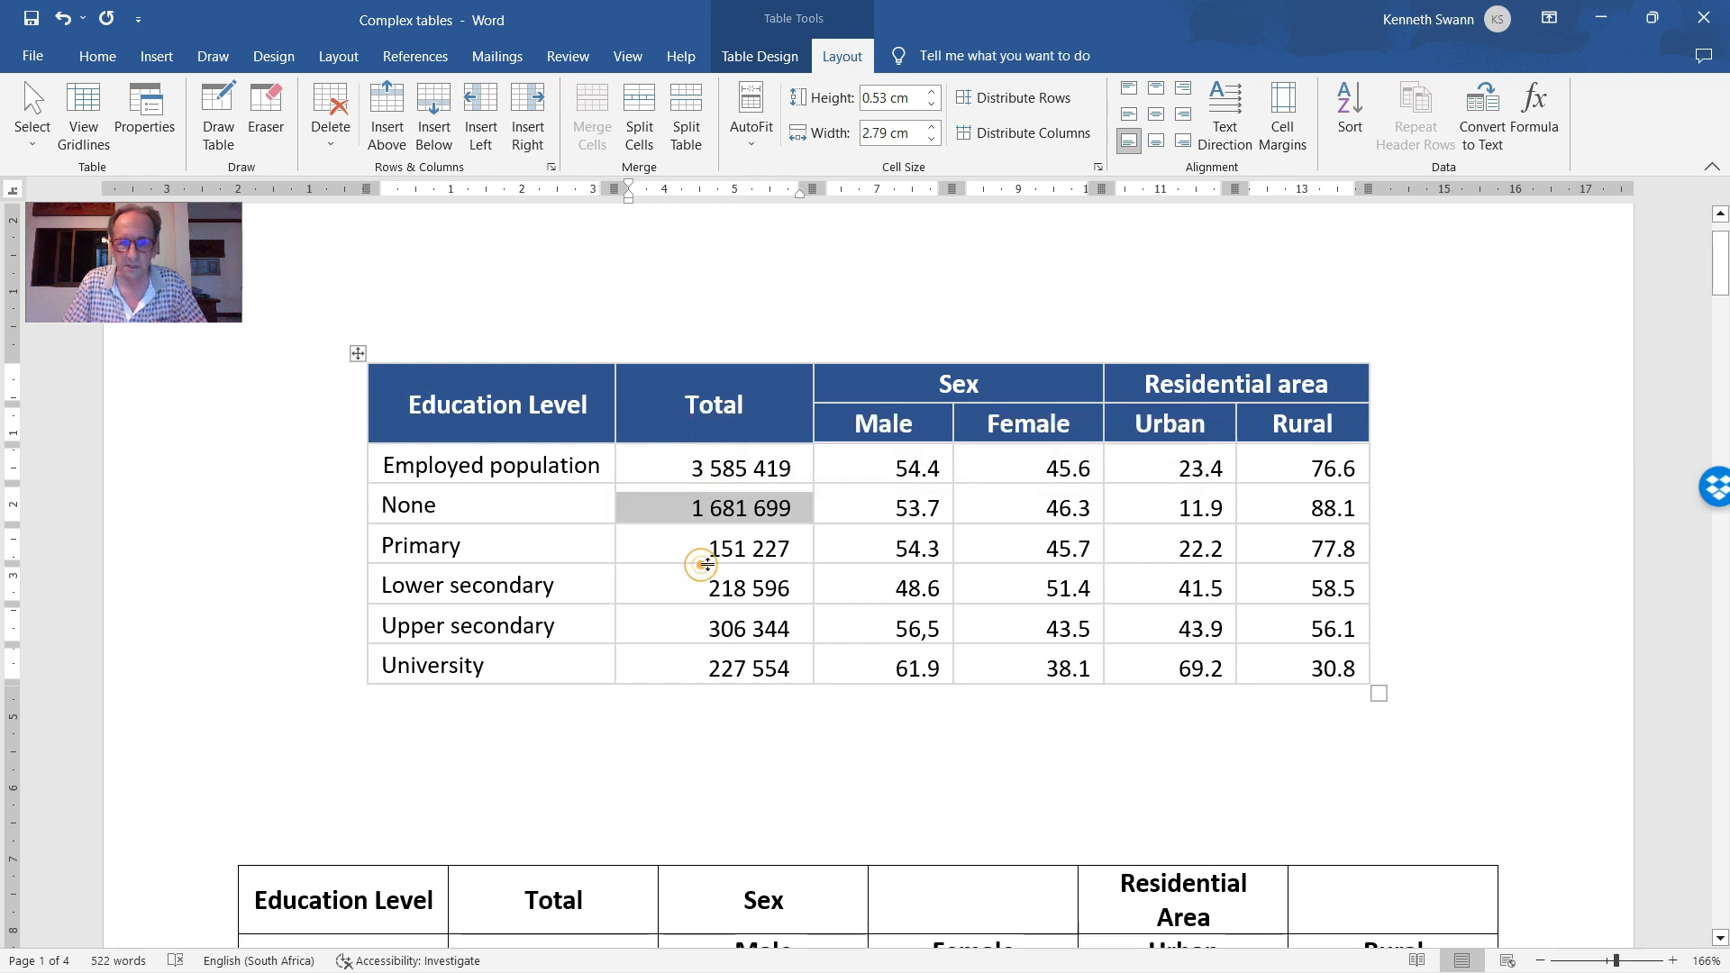
{"action": "left_click_drag", "start_coordinate": [924, 472], "coordinate": [1317, 682]}
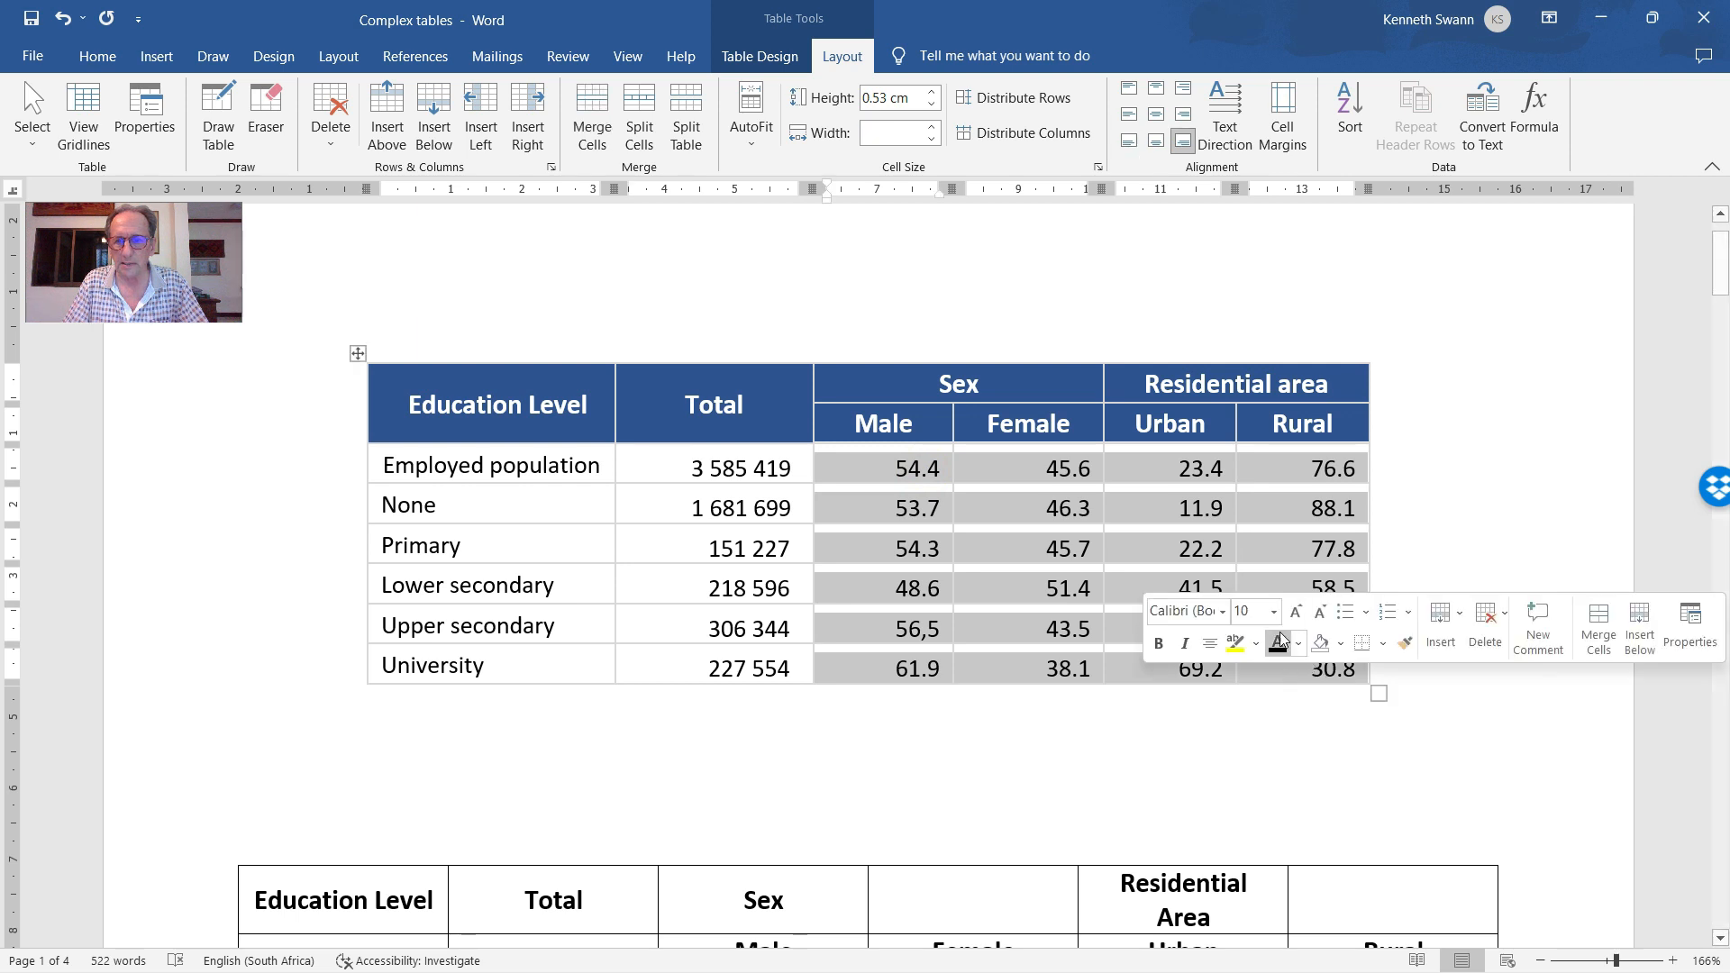
{"action": "left_click", "coordinate": [1029, 533]}
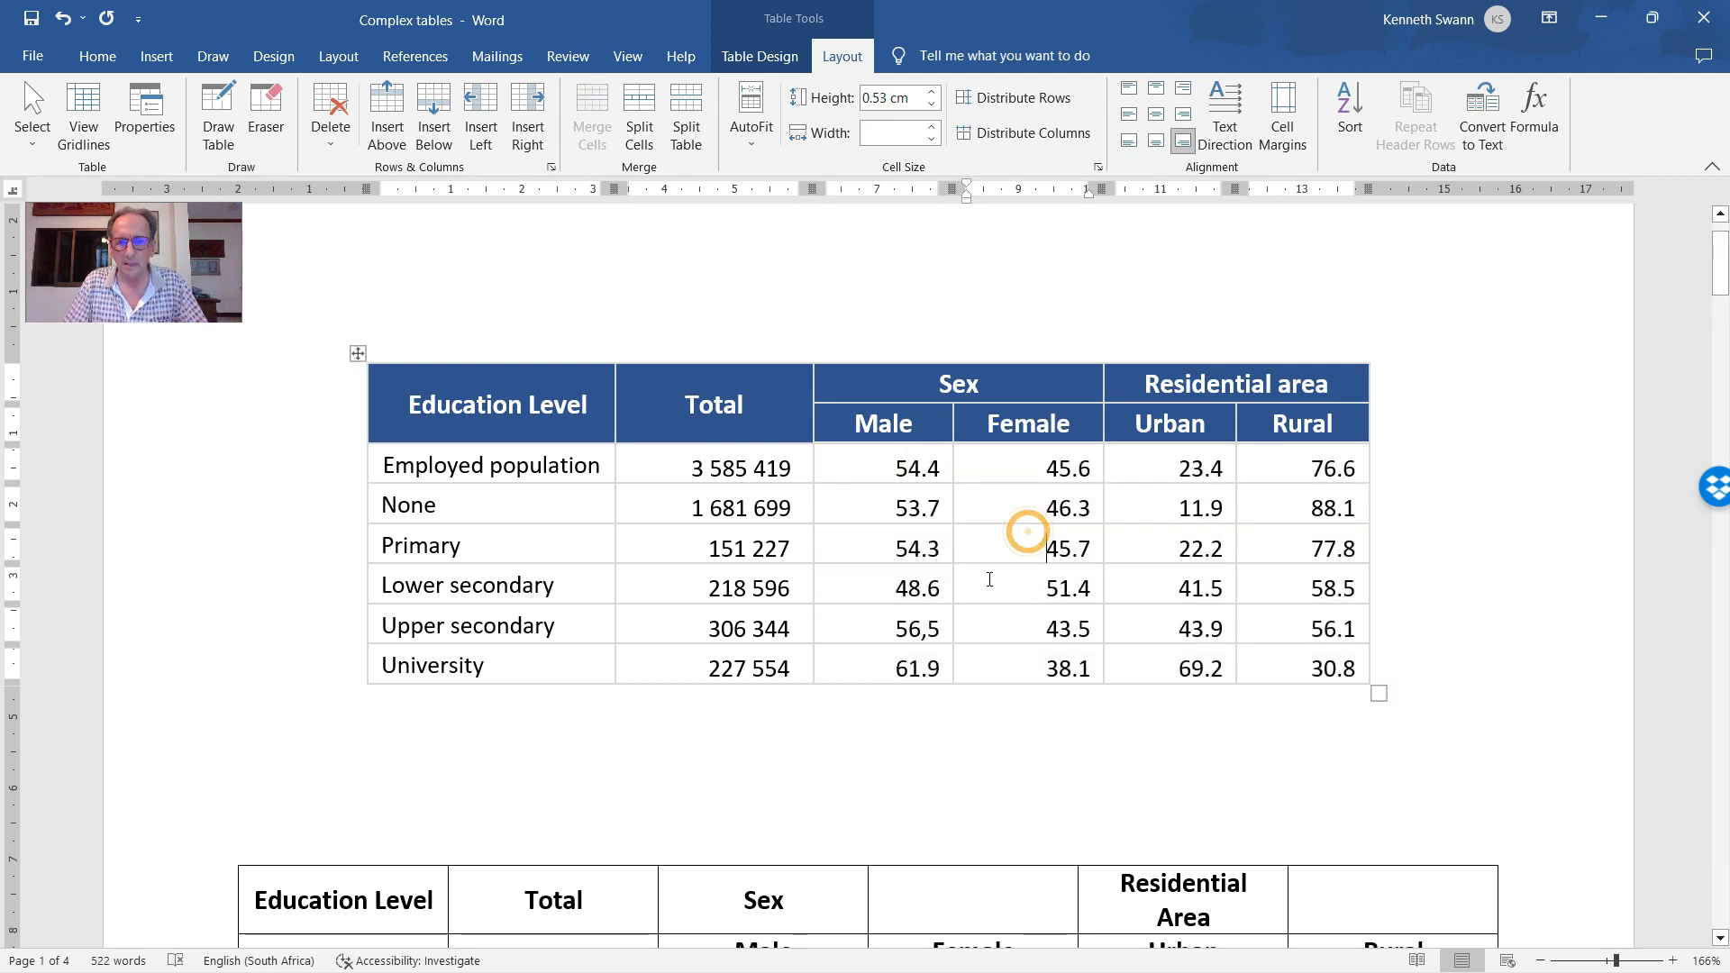
{"action": "double_click", "coordinate": [928, 628]}
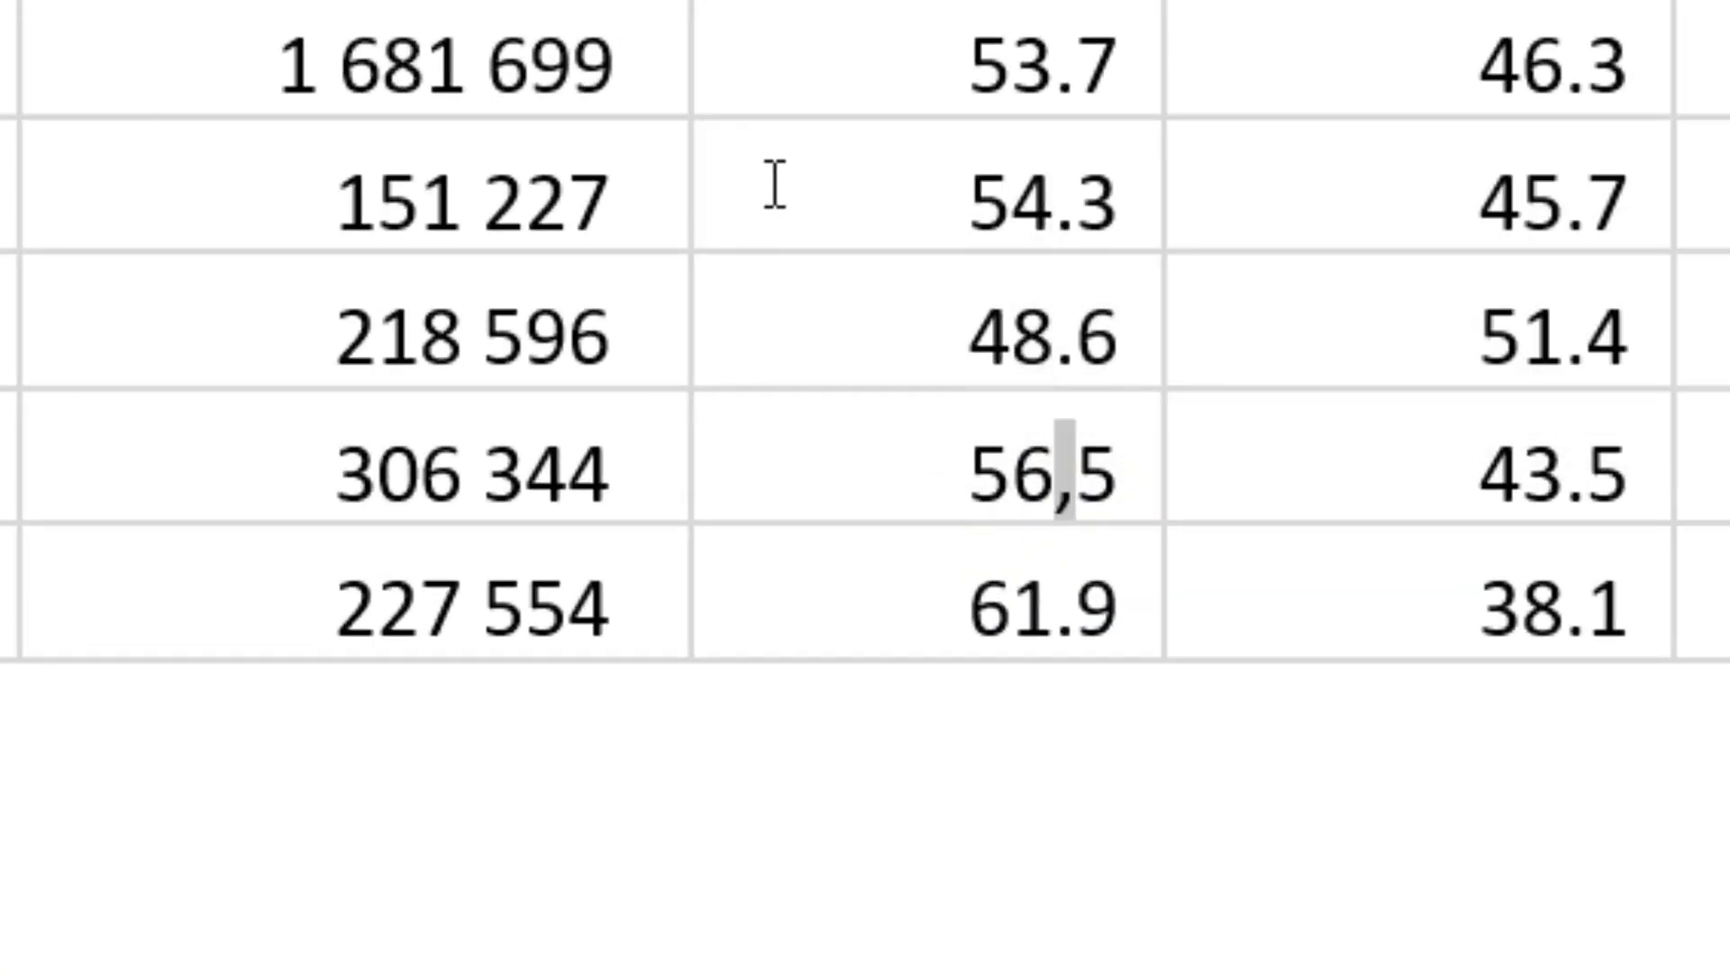
{"action": "left_click", "coordinate": [955, 113]}
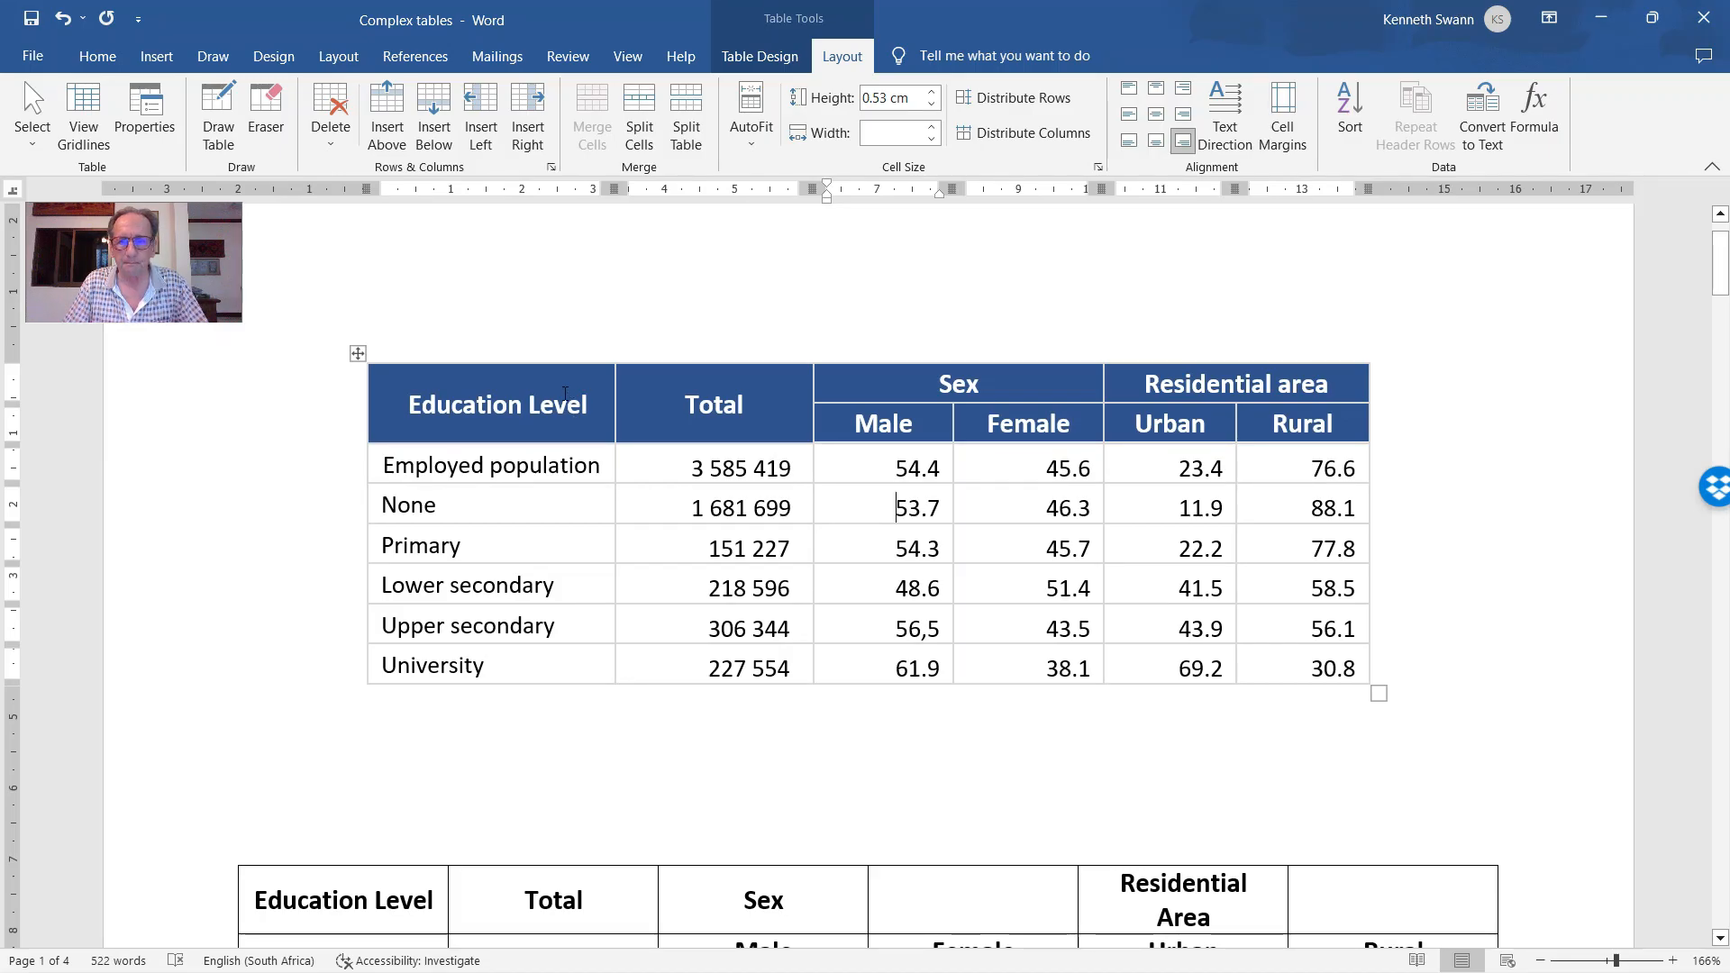
Compare the finished table's header layout with the unformatted table below it, focusing on the Sex heading and its adjacent blank cell
{"action": "scroll", "coordinate": [541, 397], "scroll_direction": "down", "scroll_amount": 3}
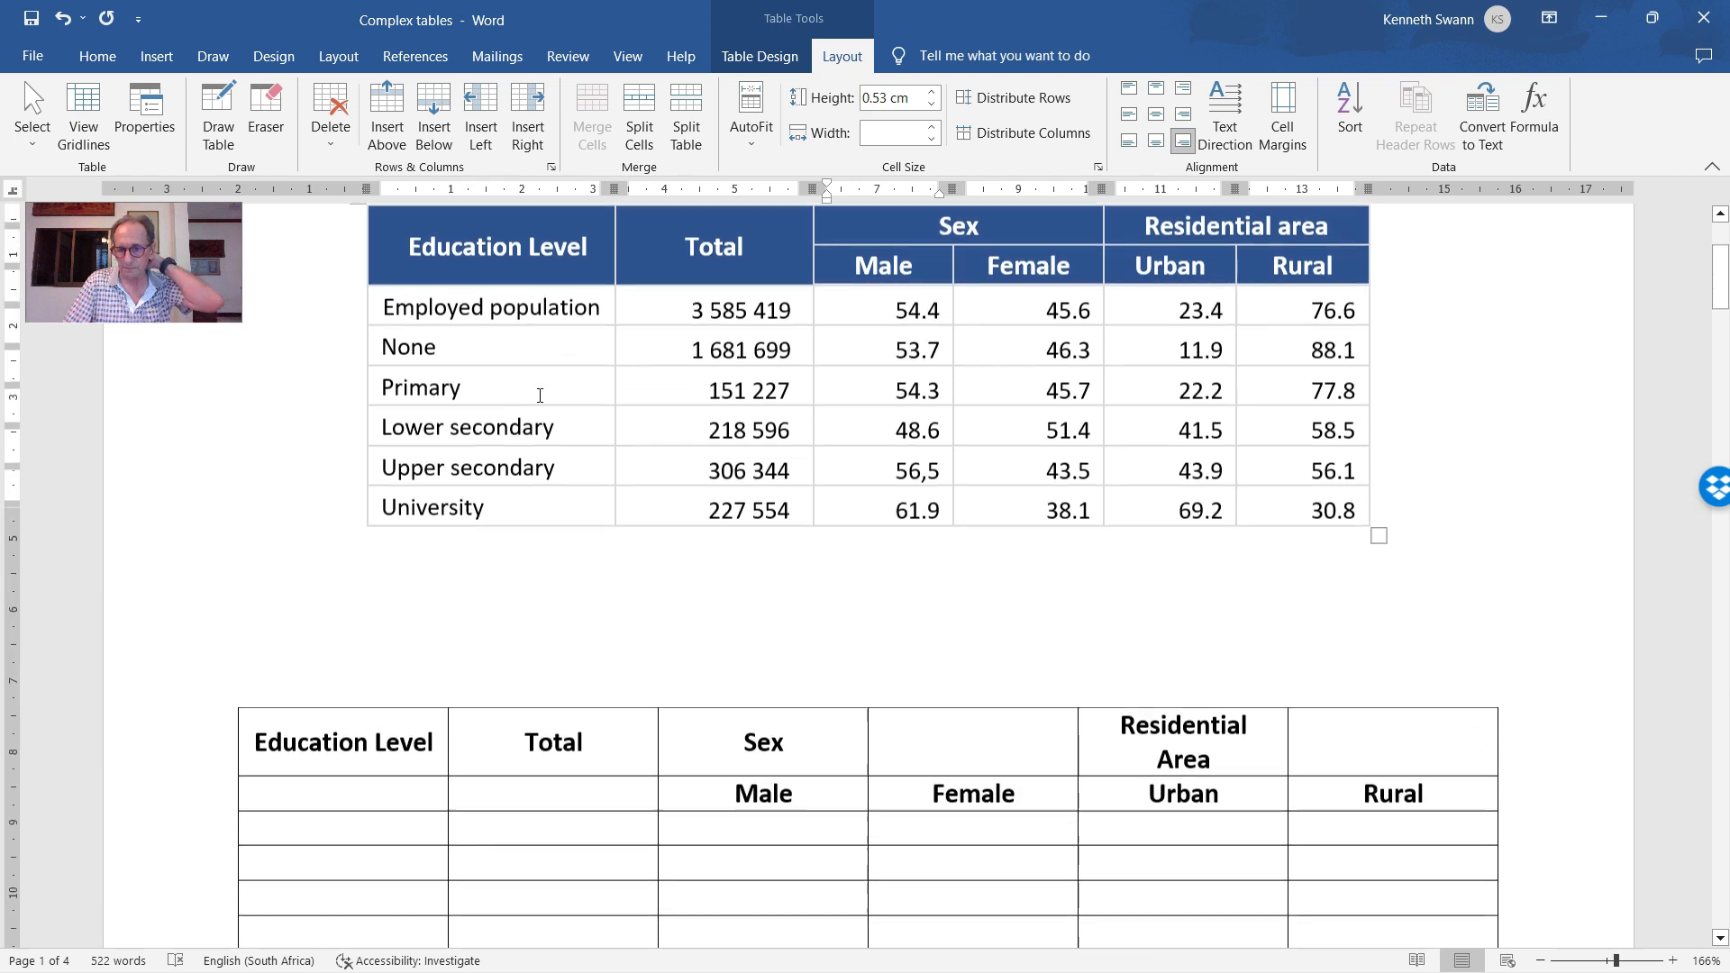
{"action": "scroll", "coordinate": [530, 402], "scroll_direction": "down", "scroll_amount": 1}
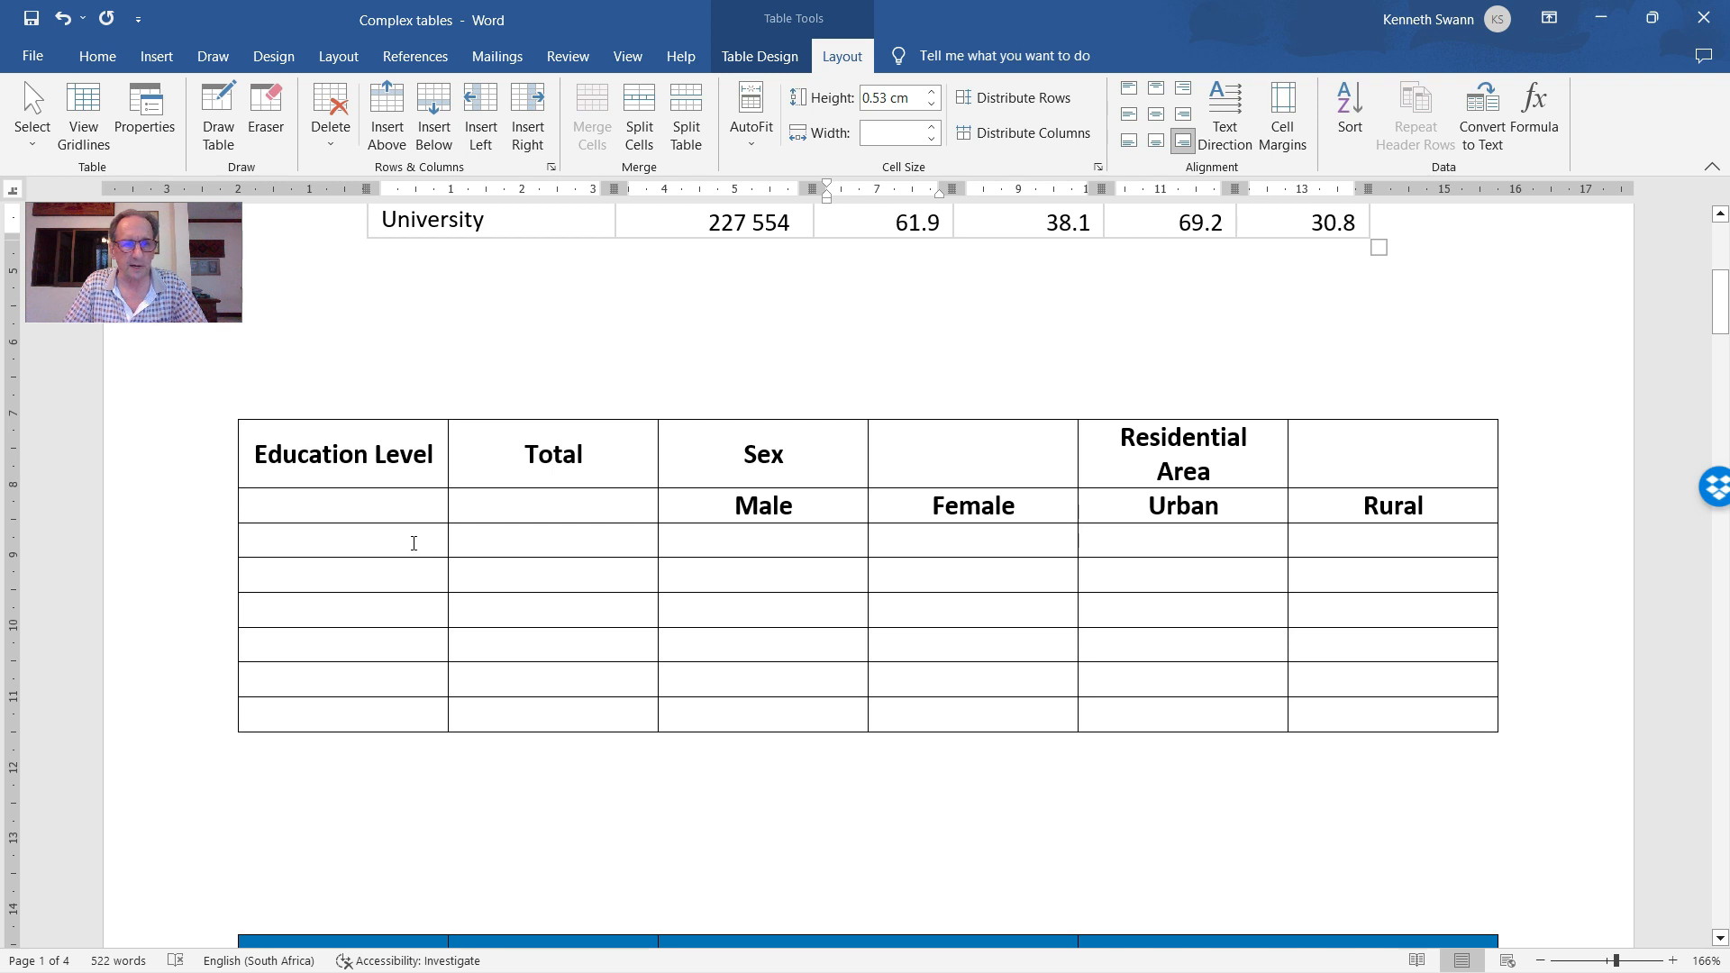
{"action": "scroll", "coordinate": [423, 487], "scroll_direction": "up", "scroll_amount": 3}
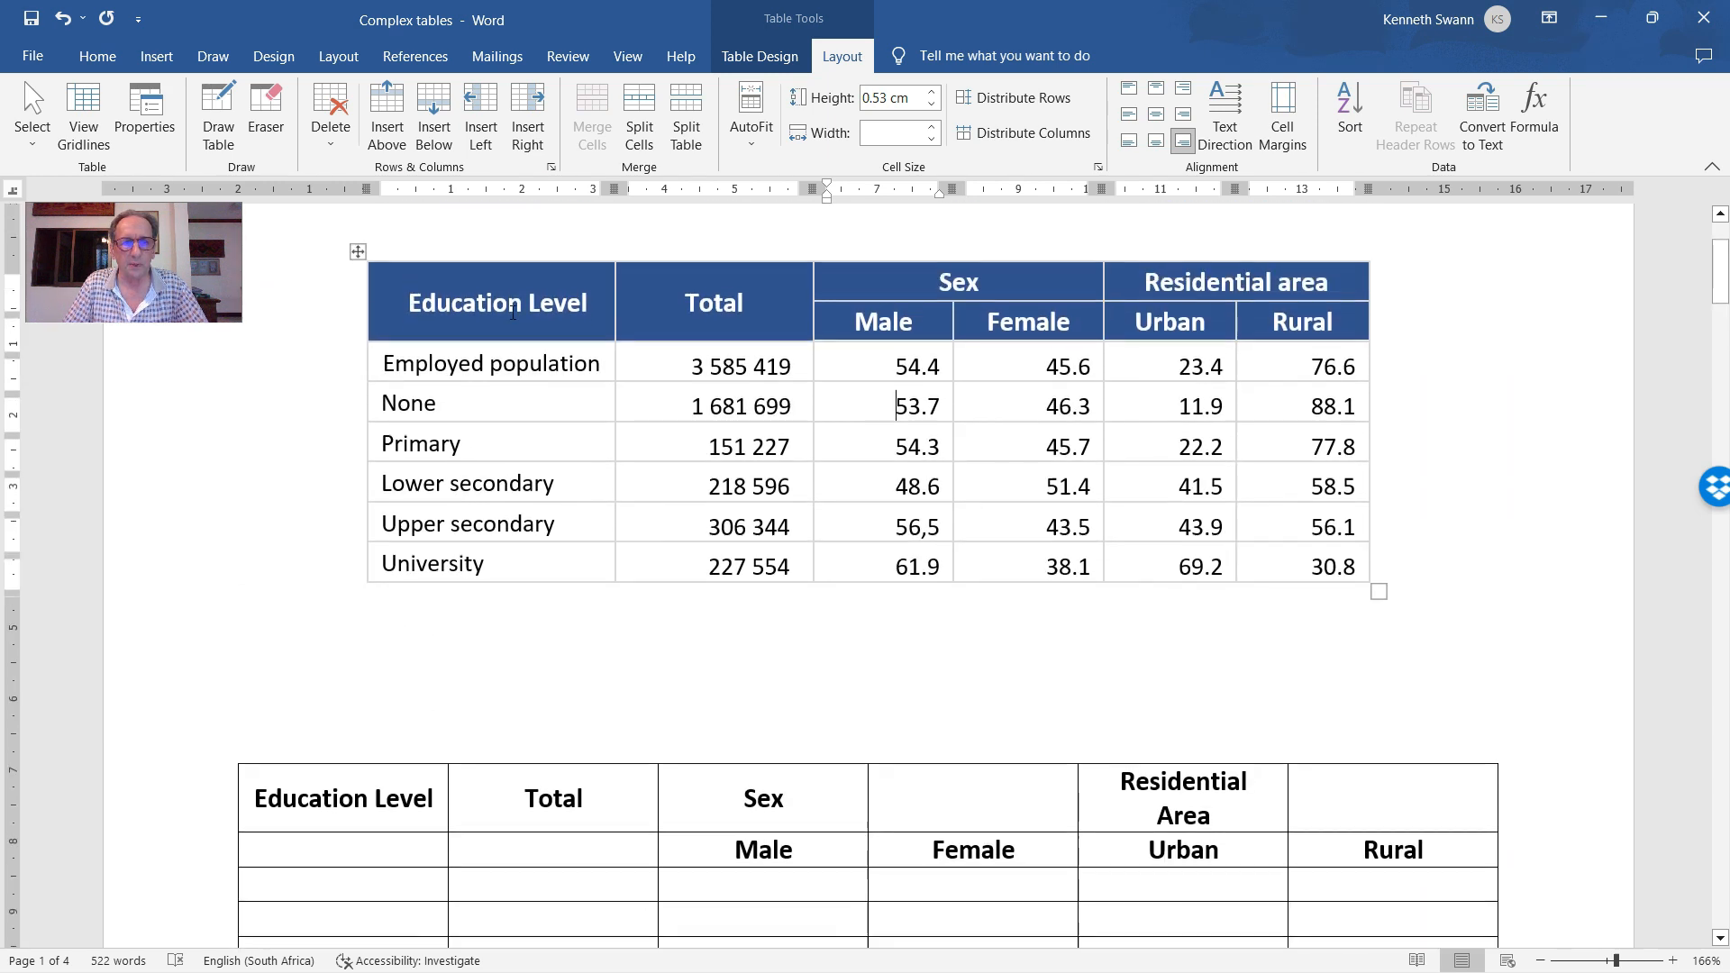
{"action": "scroll", "coordinate": [1201, 409], "scroll_direction": "down", "scroll_amount": 2}
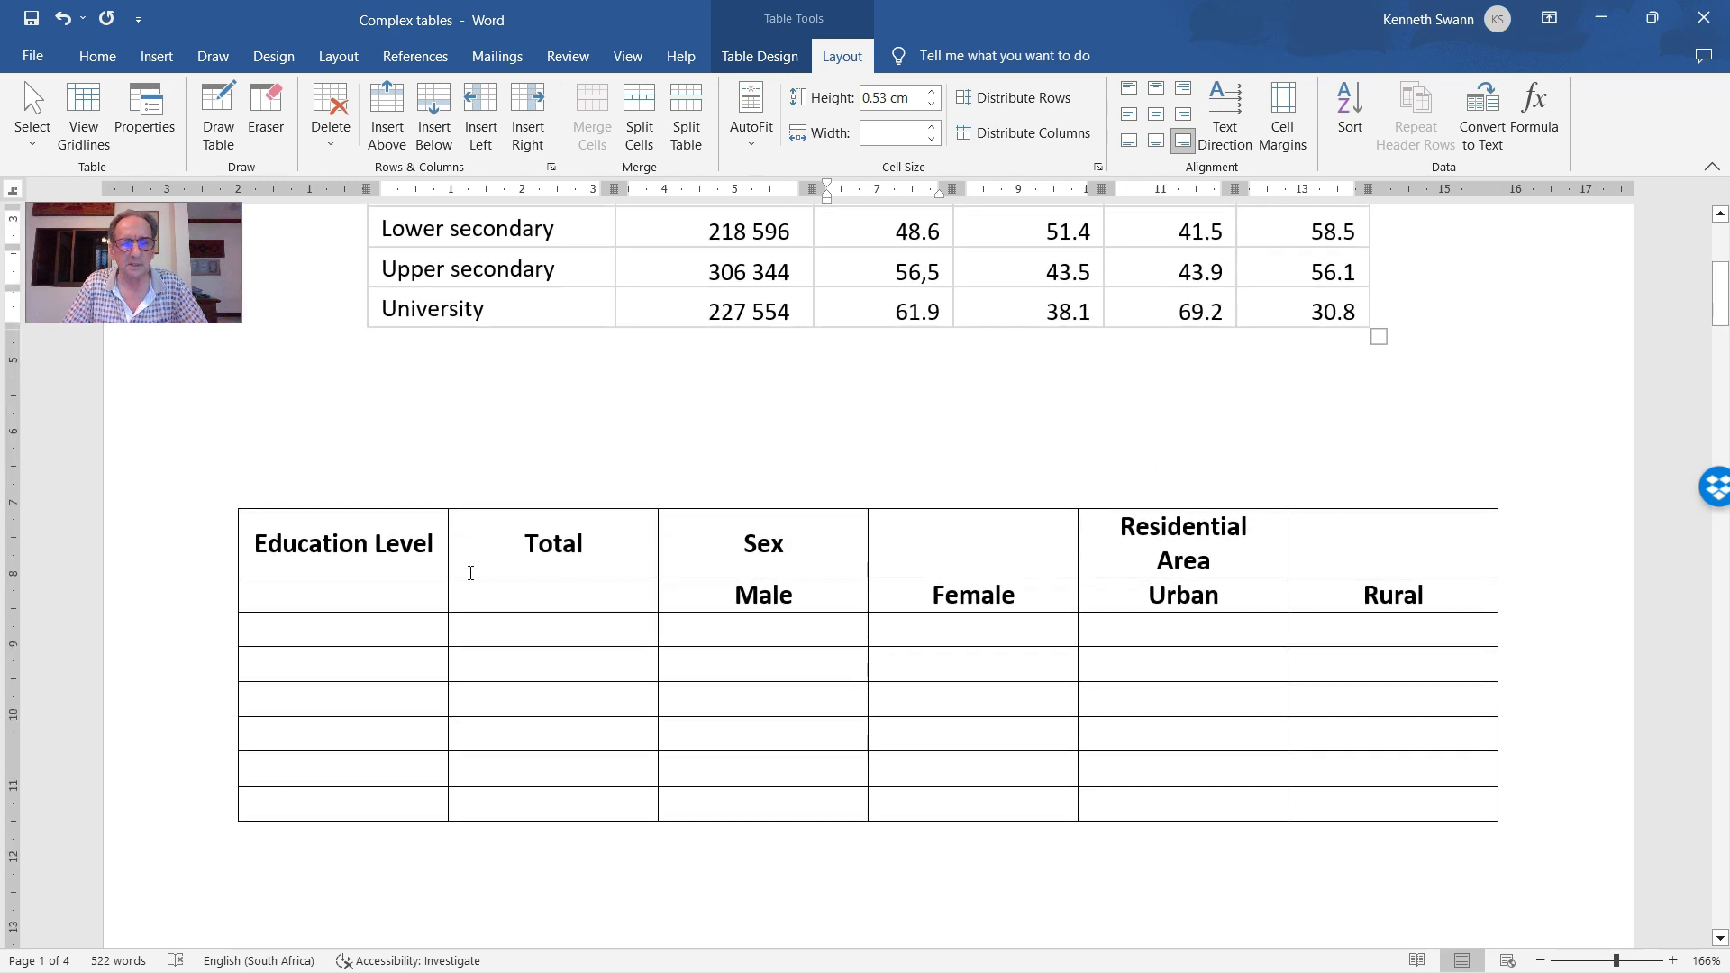
{"action": "scroll", "coordinate": [1208, 571], "scroll_direction": "down", "scroll_amount": 1}
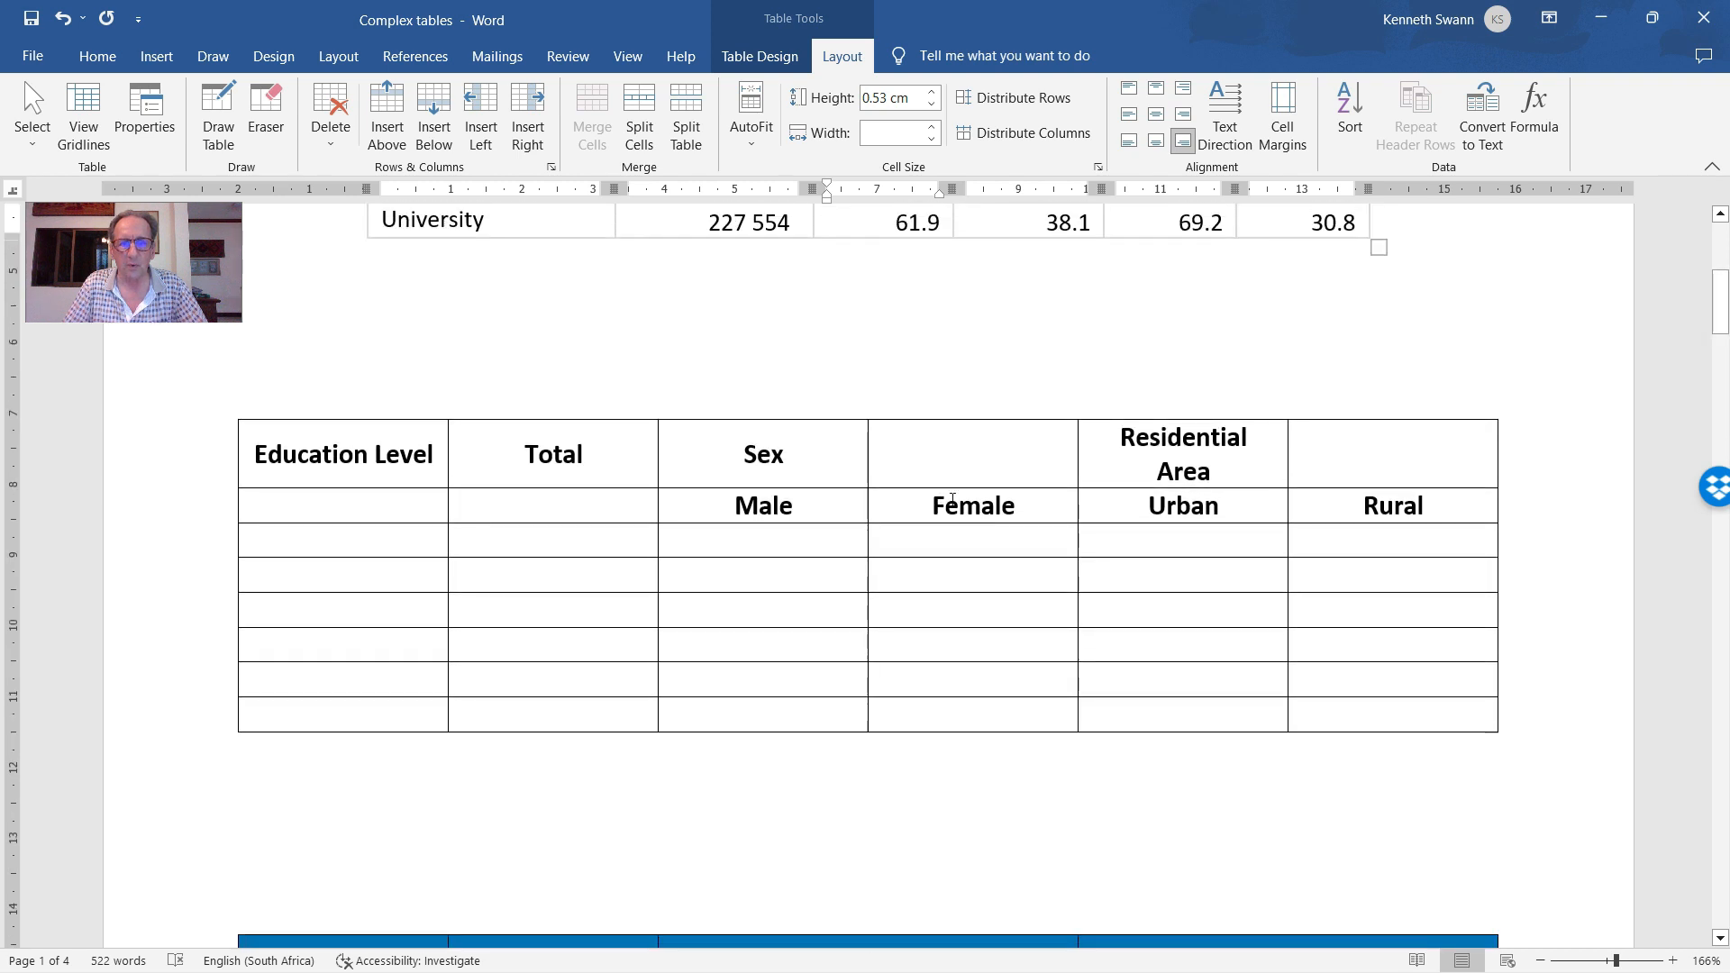
{"action": "left_click_drag", "start_coordinate": [781, 460], "coordinate": [943, 468]}
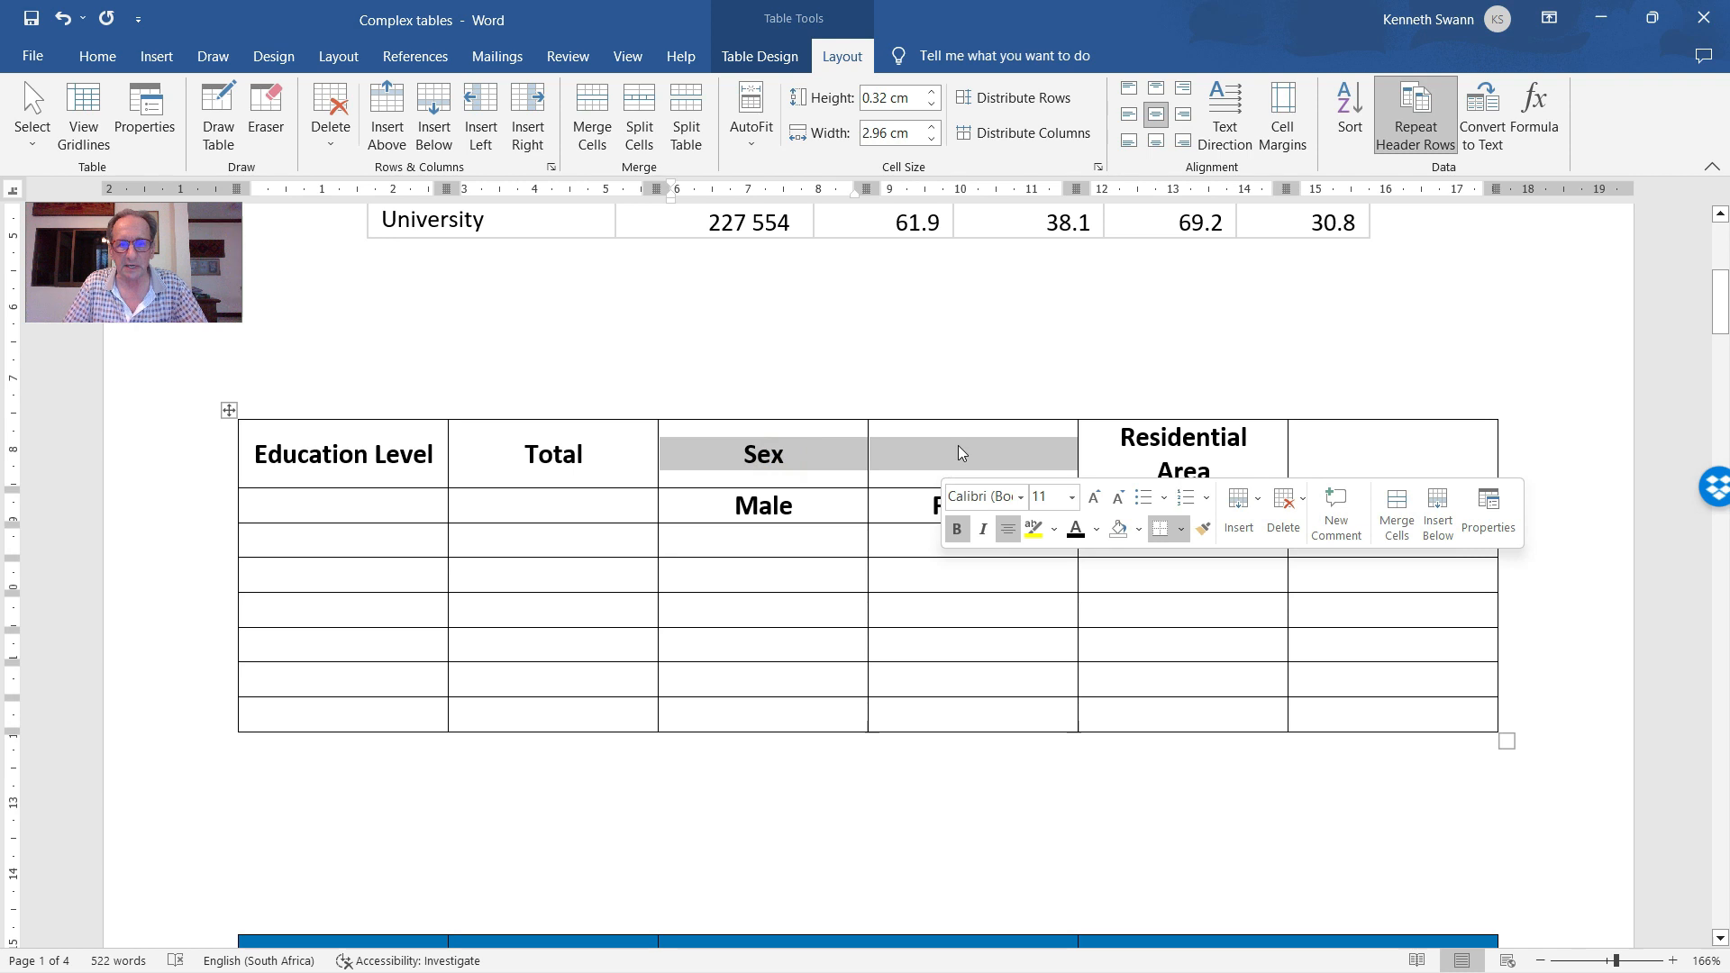
{"action": "scroll", "coordinate": [959, 445], "scroll_direction": "up", "scroll_amount": 3}
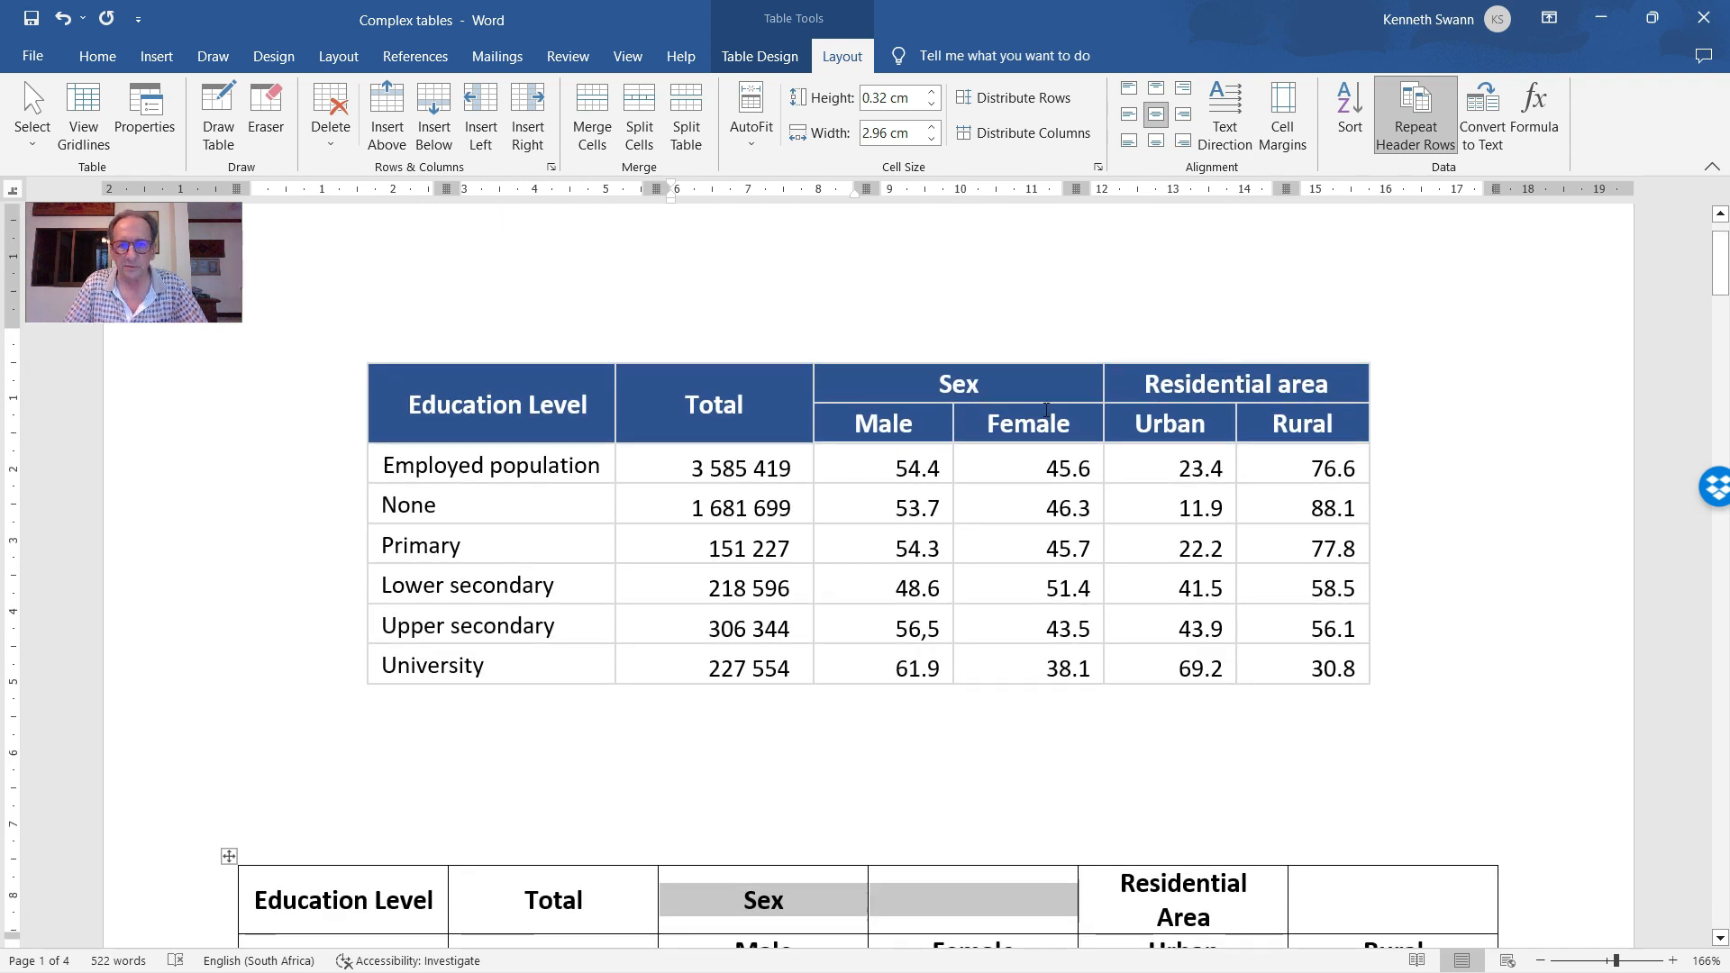
{"action": "scroll", "coordinate": [1004, 589], "scroll_direction": "down", "scroll_amount": 3}
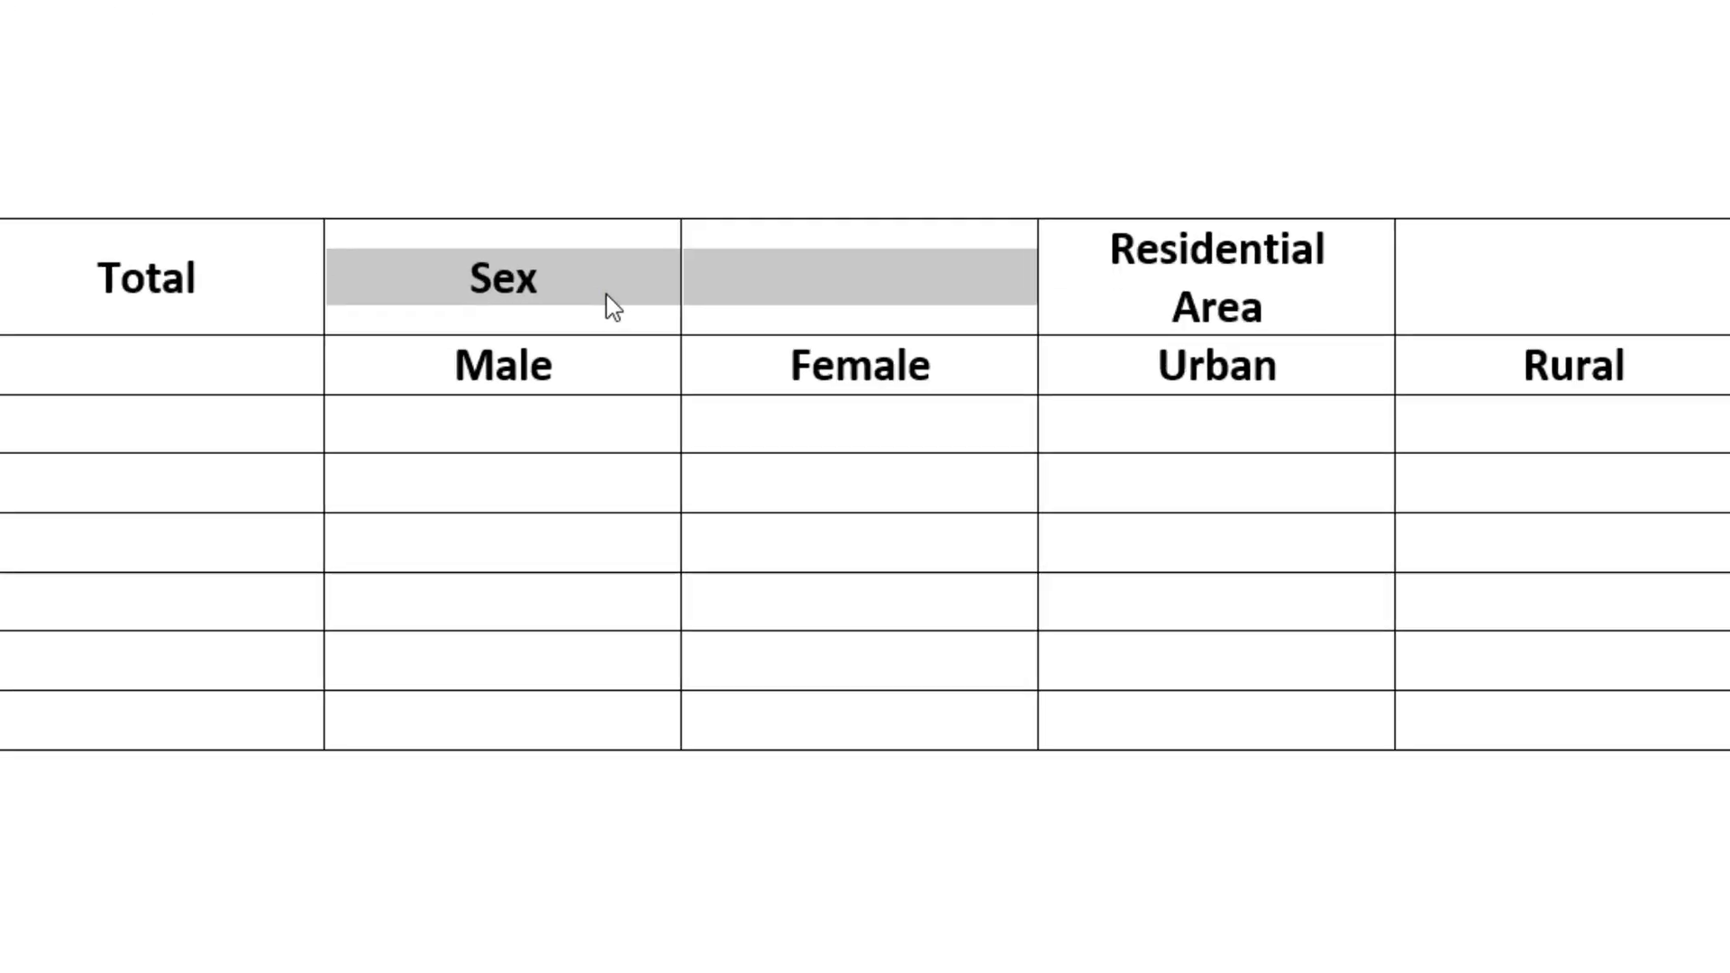
Merge the Sex header cell with the blank cell beside it in the unformatted table
{"action": "left_click", "coordinate": [612, 307]}
{"action": "left_click_drag", "start_coordinate": [604, 294], "coordinate": [793, 302]}
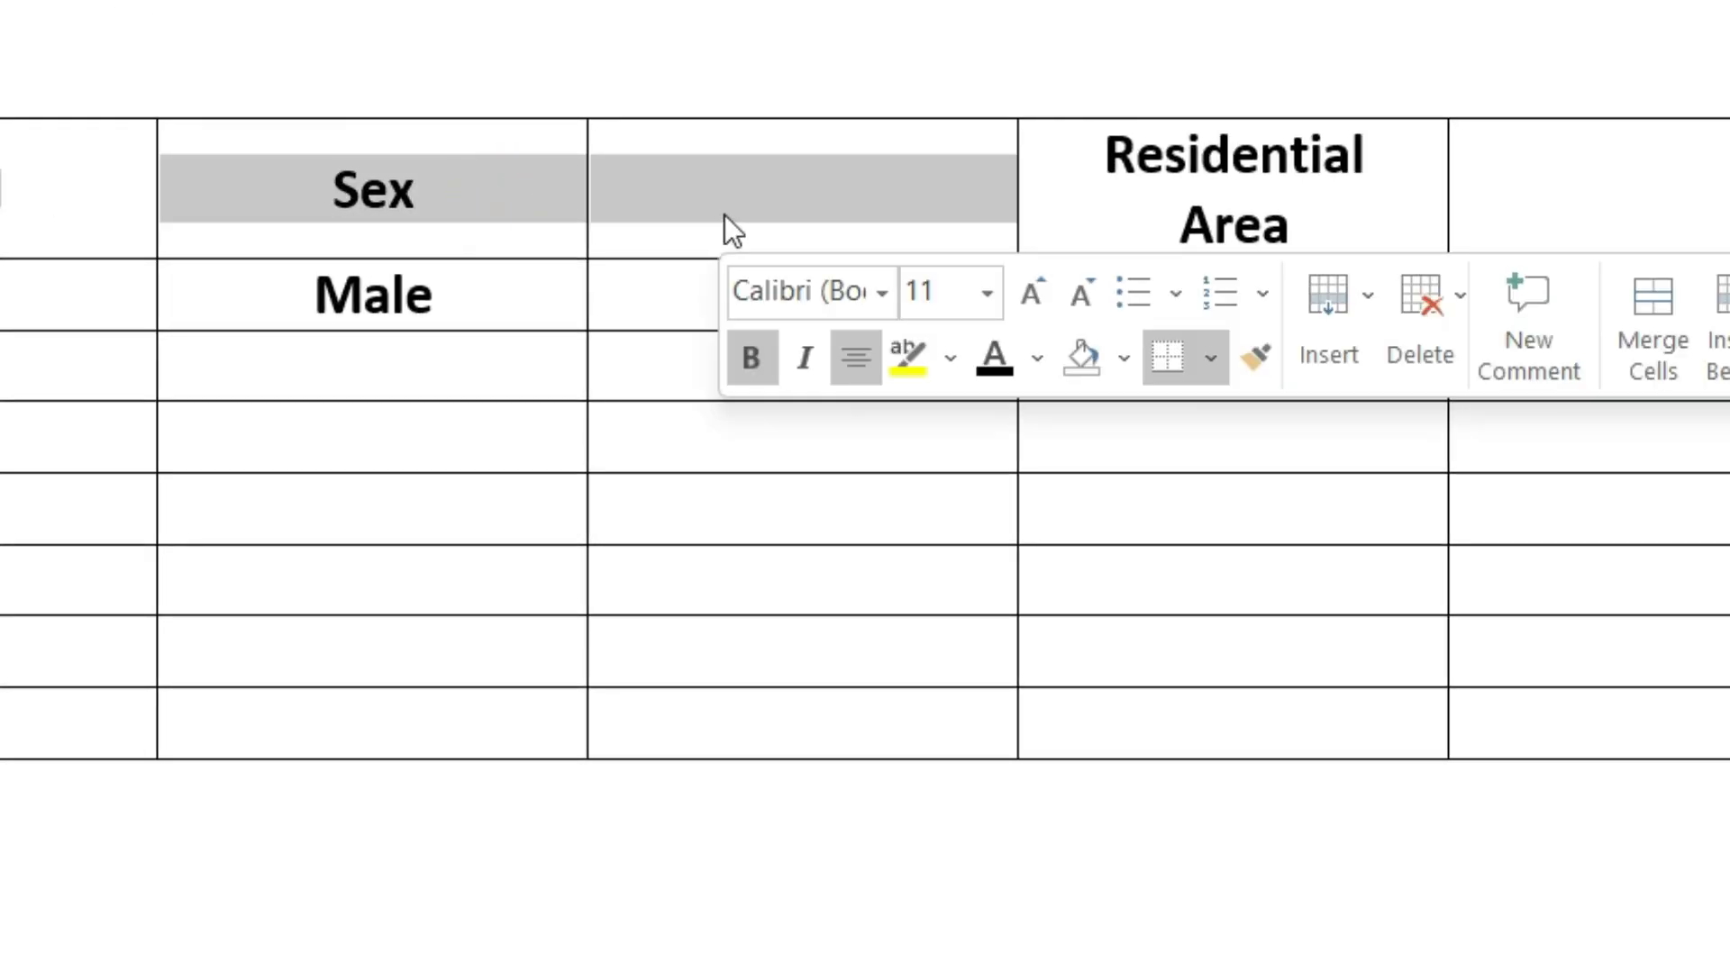
{"action": "right_click", "coordinate": [753, 216]}
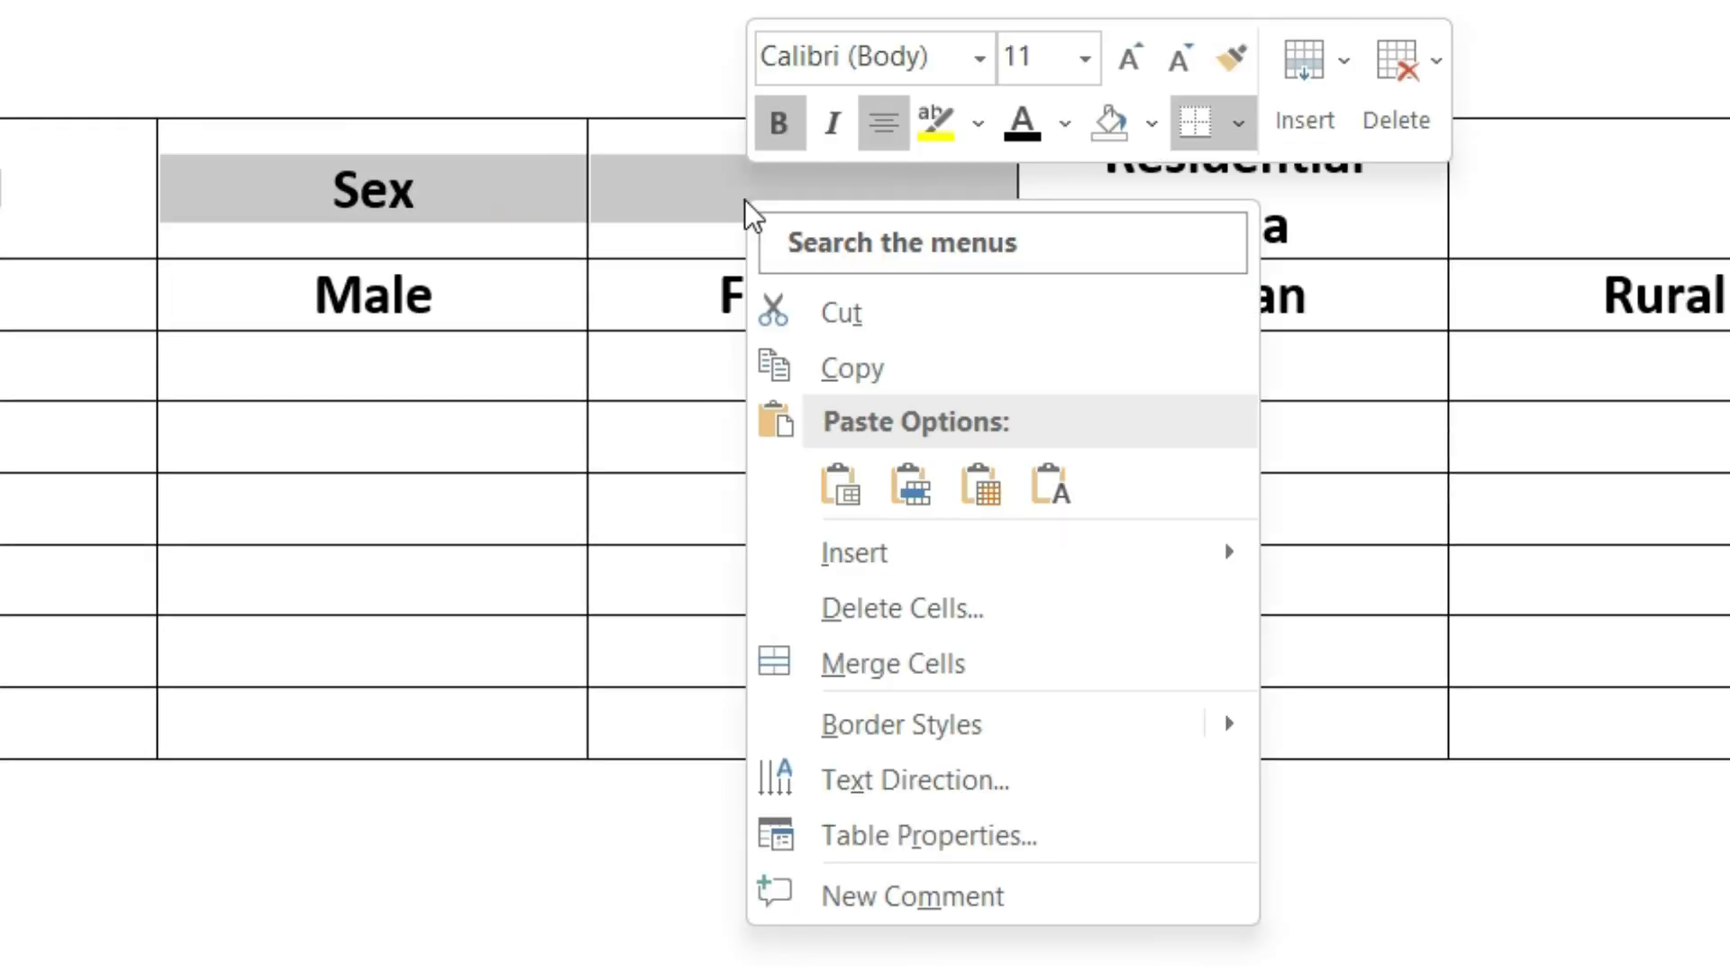
{"action": "left_click", "coordinate": [892, 647]}
Merge the Residential Area header cell with the blank cell beside it
{"action": "left_click_drag", "start_coordinate": [1268, 236], "coordinate": [1591, 193]}
{"action": "right_click", "coordinate": [1591, 192]}
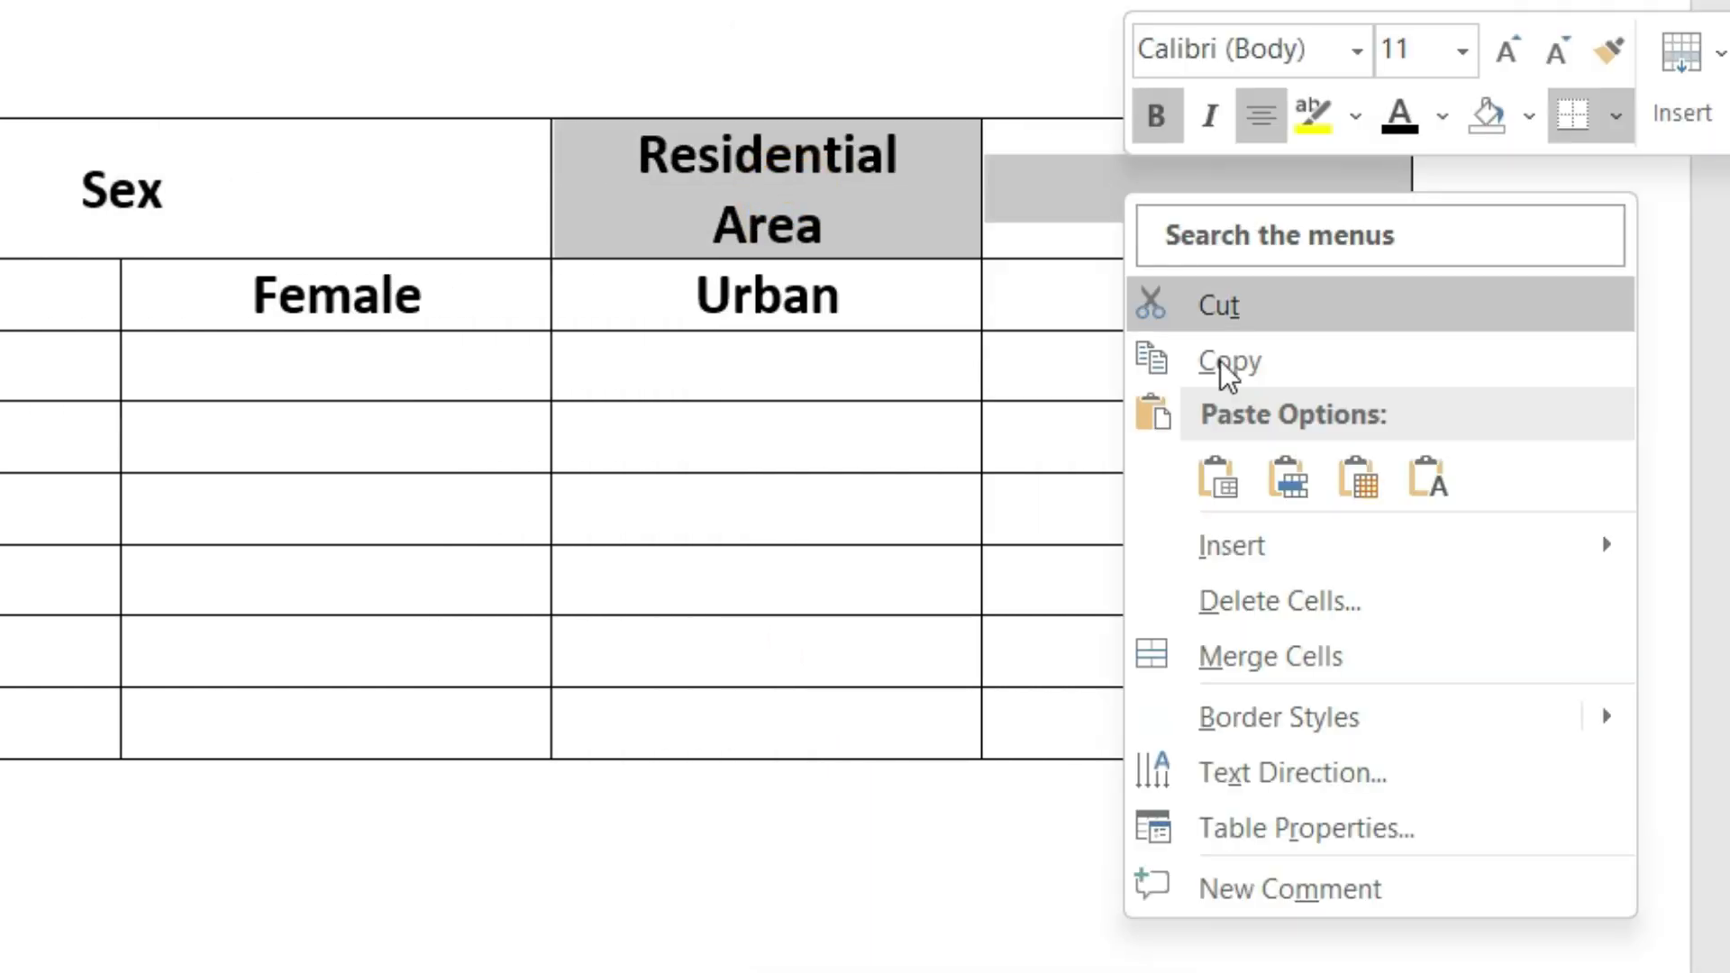
{"action": "left_click", "coordinate": [1220, 661]}
{"action": "left_click", "coordinate": [271, 379]}
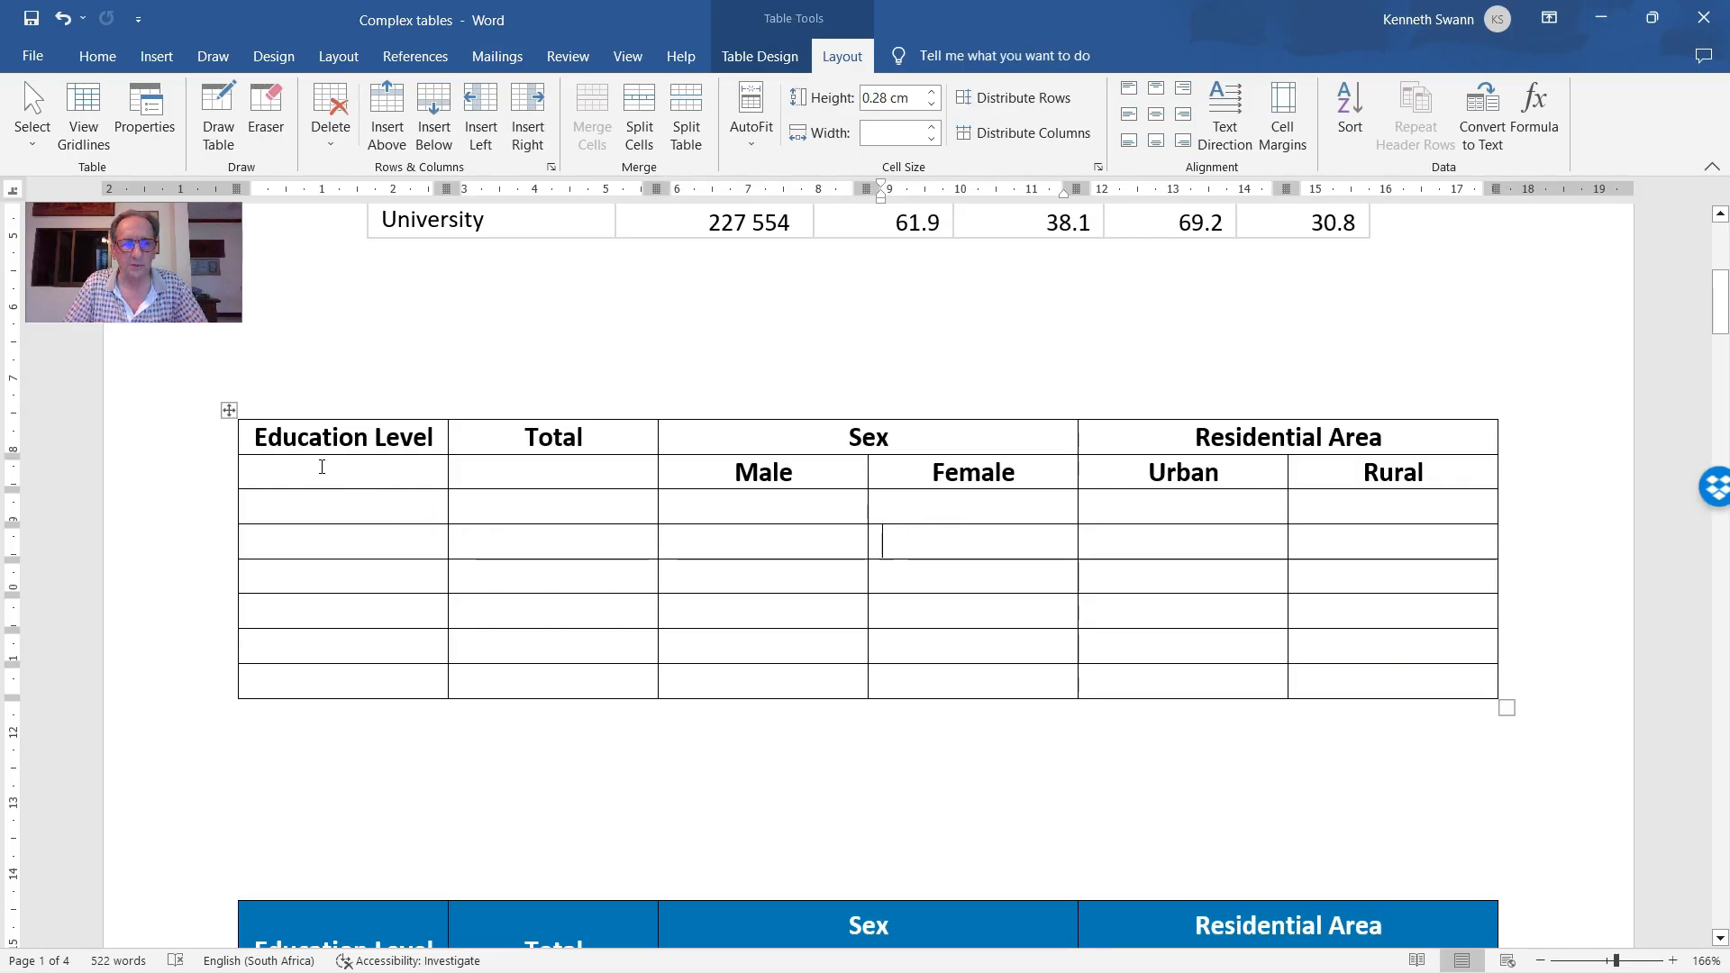
Set the default top and bottom cell margins of the whole unformatted table to 0.1 cm
{"action": "left_click", "coordinate": [229, 410]}
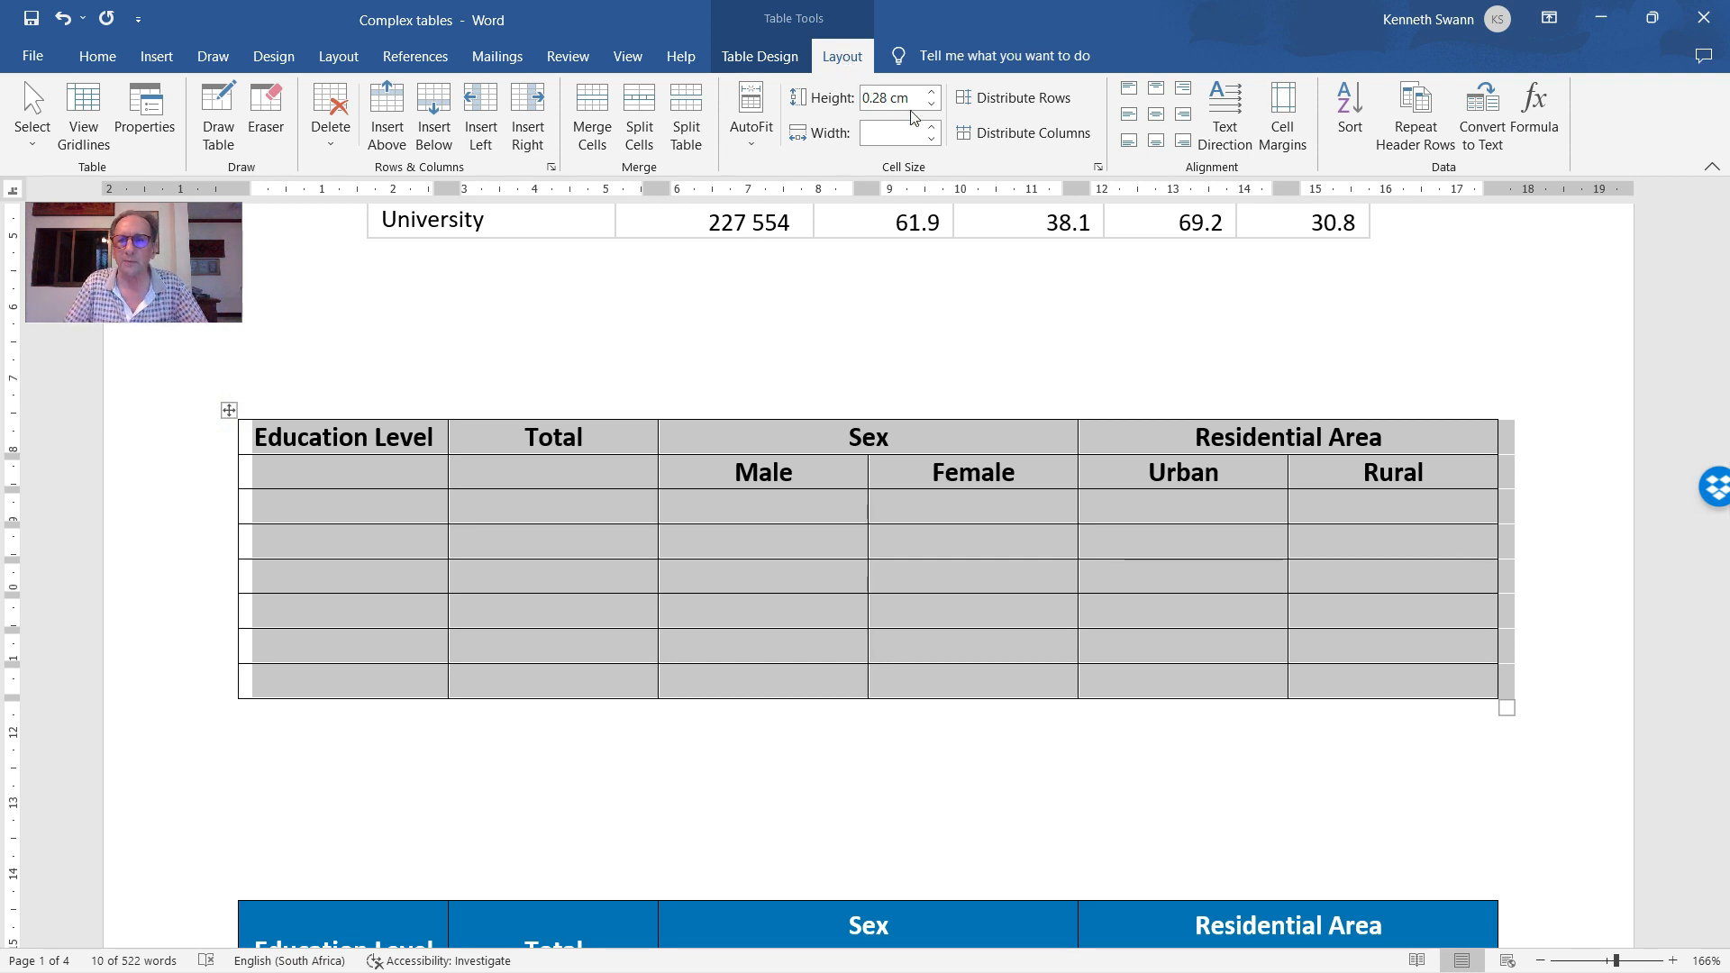
{"action": "left_click", "coordinate": [1275, 144]}
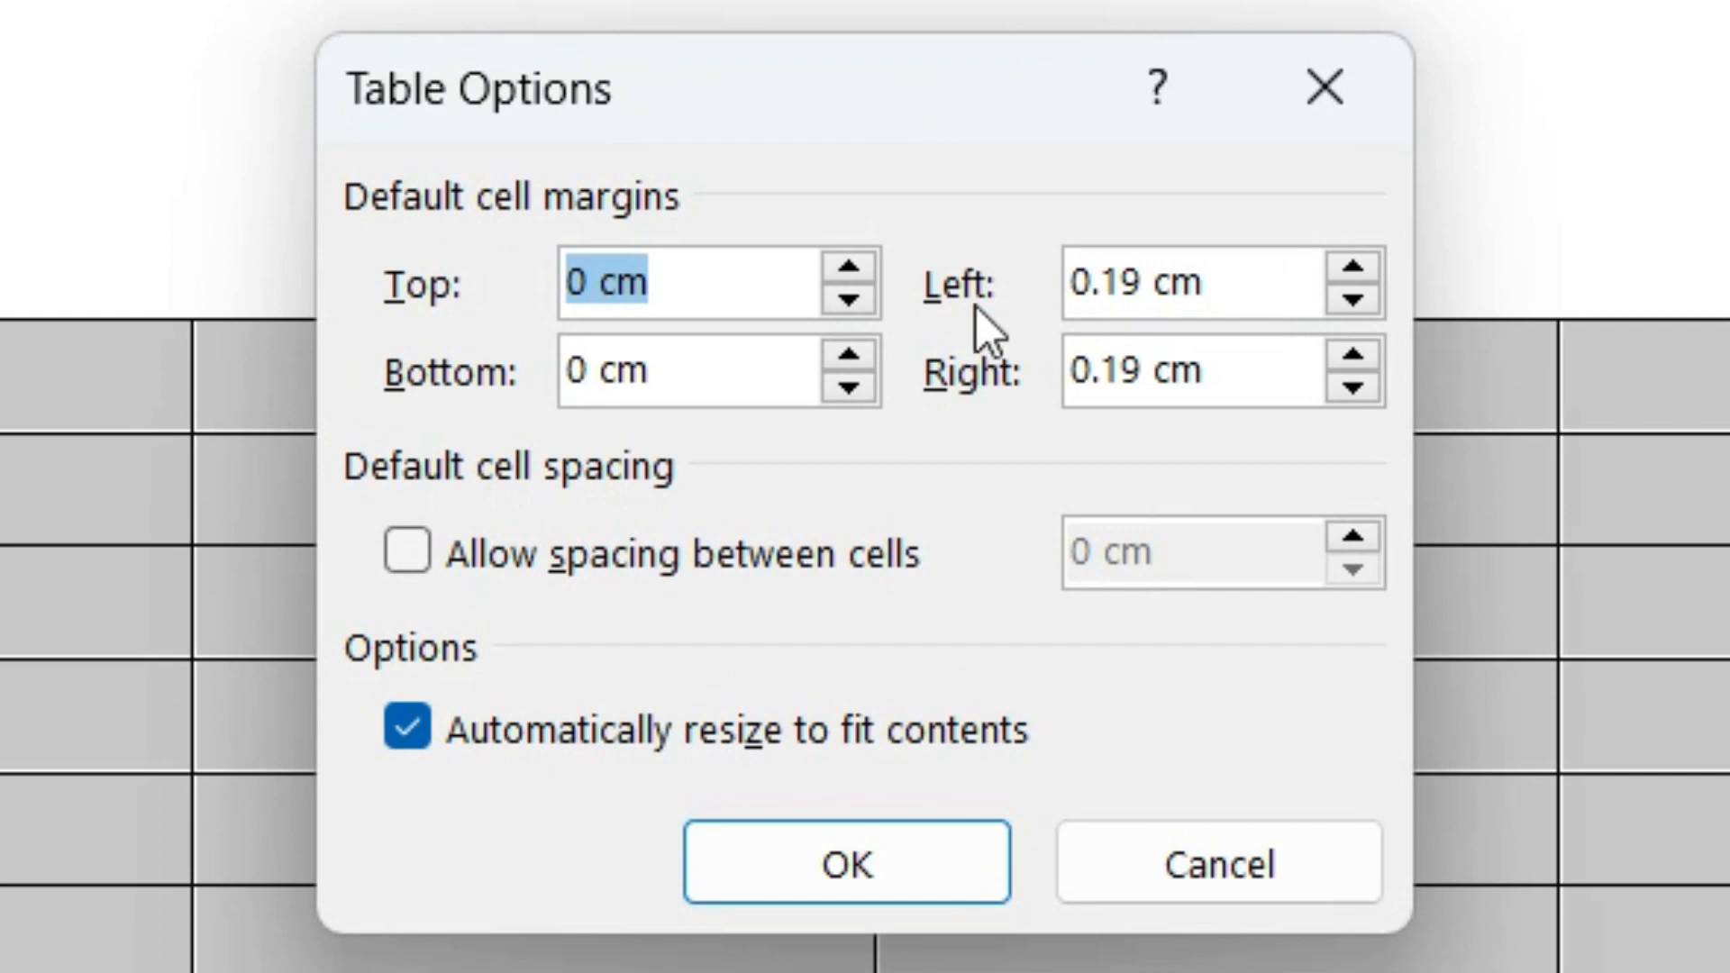
{"action": "left_click", "coordinate": [863, 270]}
{"action": "left_click", "coordinate": [860, 269]}
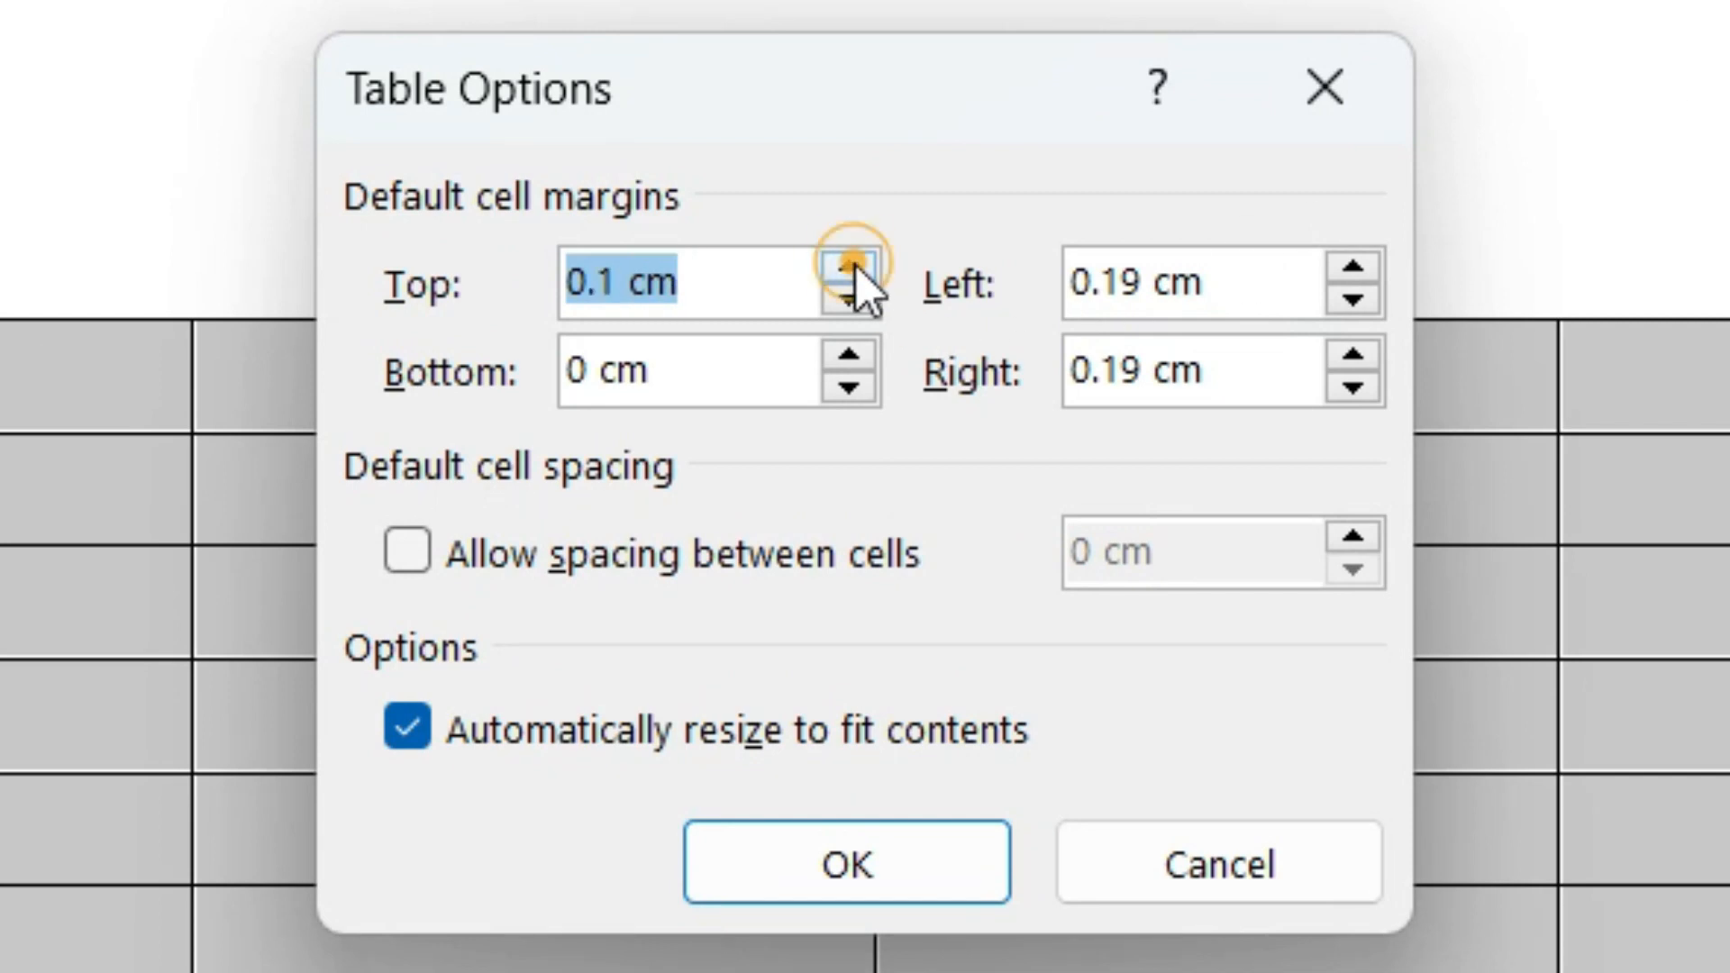
{"action": "left_click", "coordinate": [873, 358]}
{"action": "left_click", "coordinate": [873, 359]}
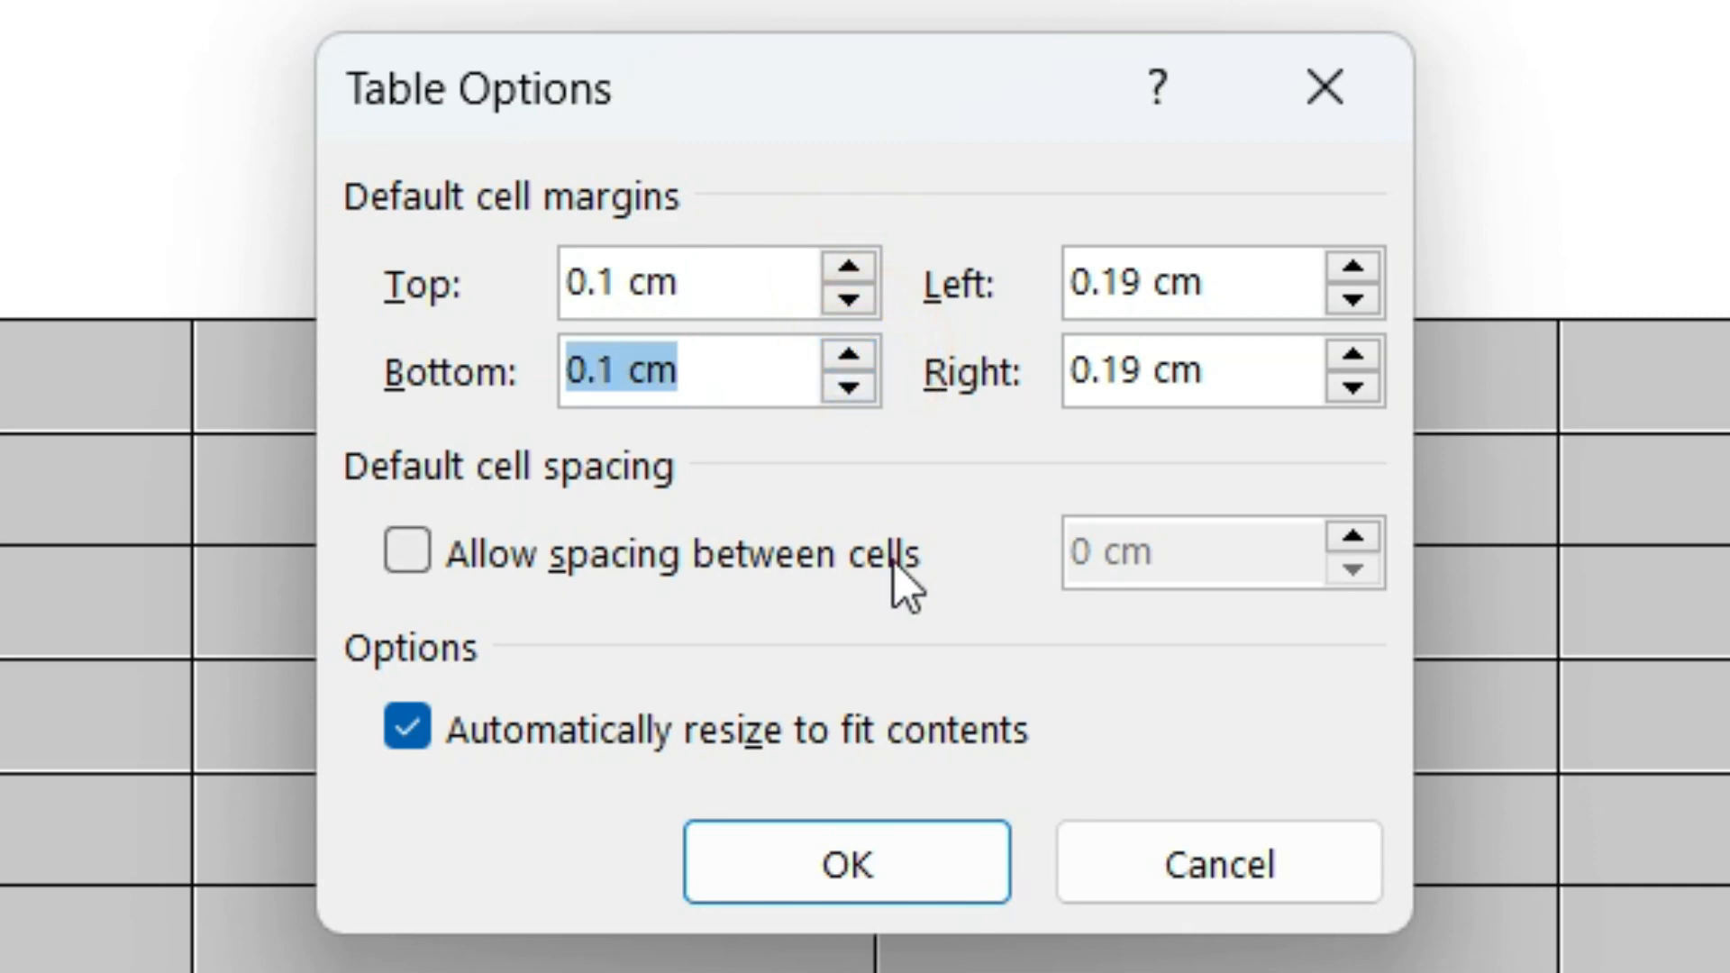
{"action": "left_click", "coordinate": [827, 888]}
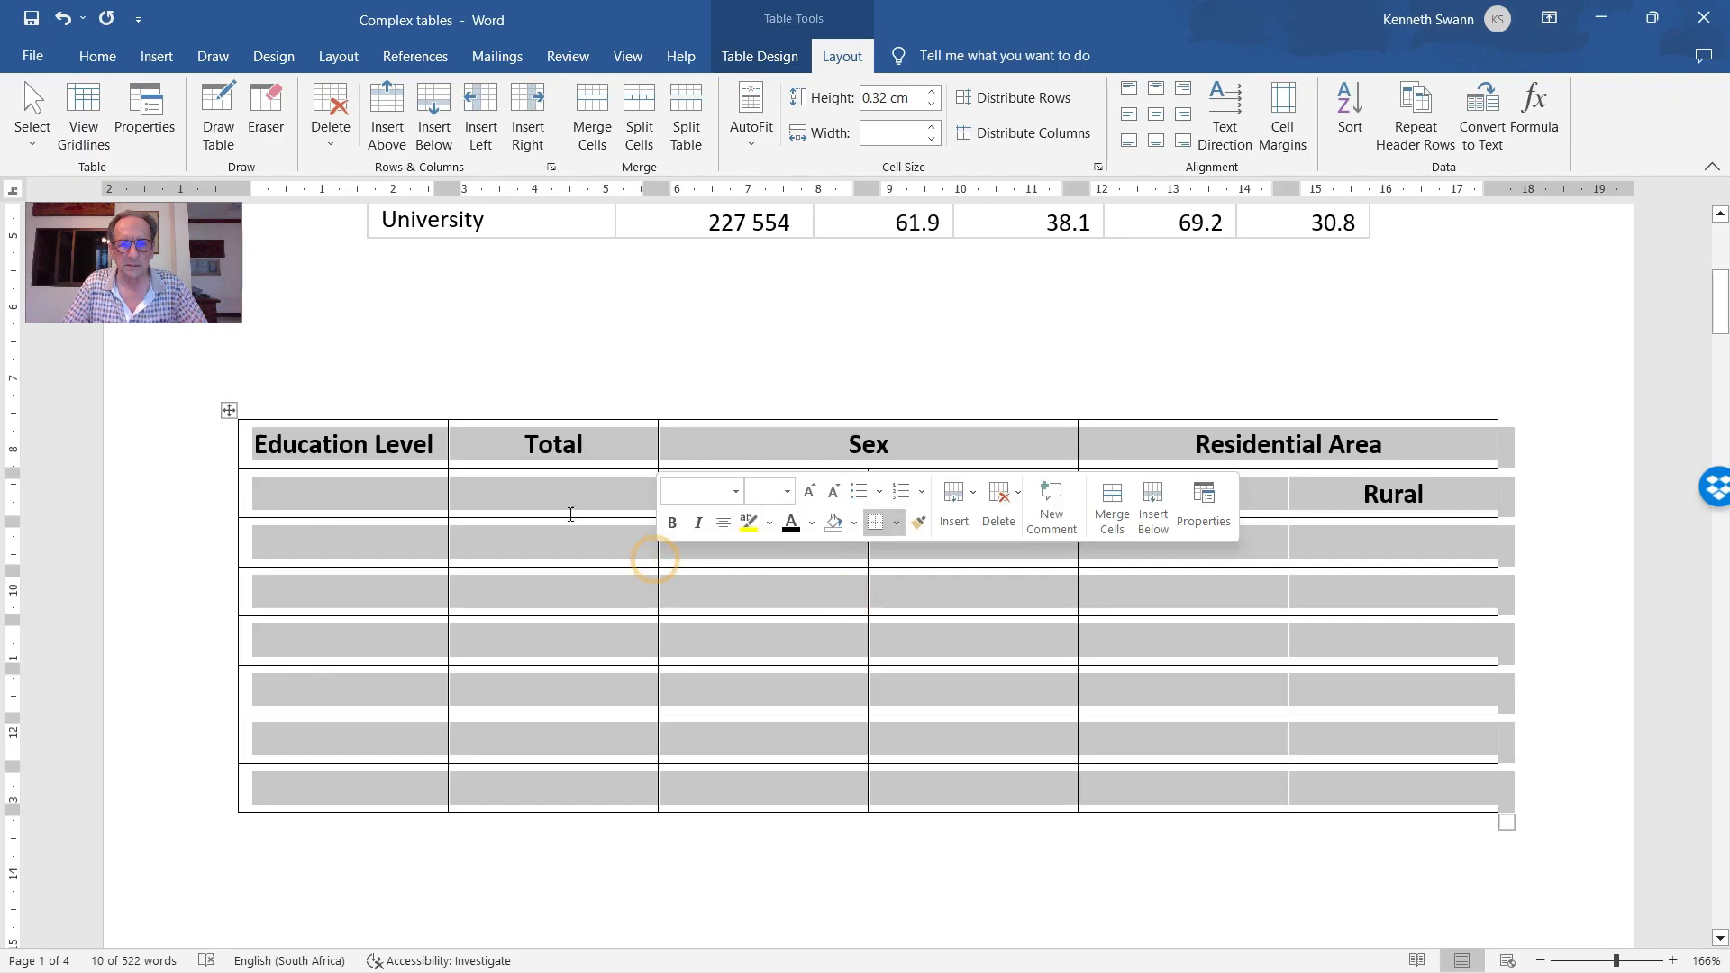
{"action": "left_click", "coordinate": [567, 509]}
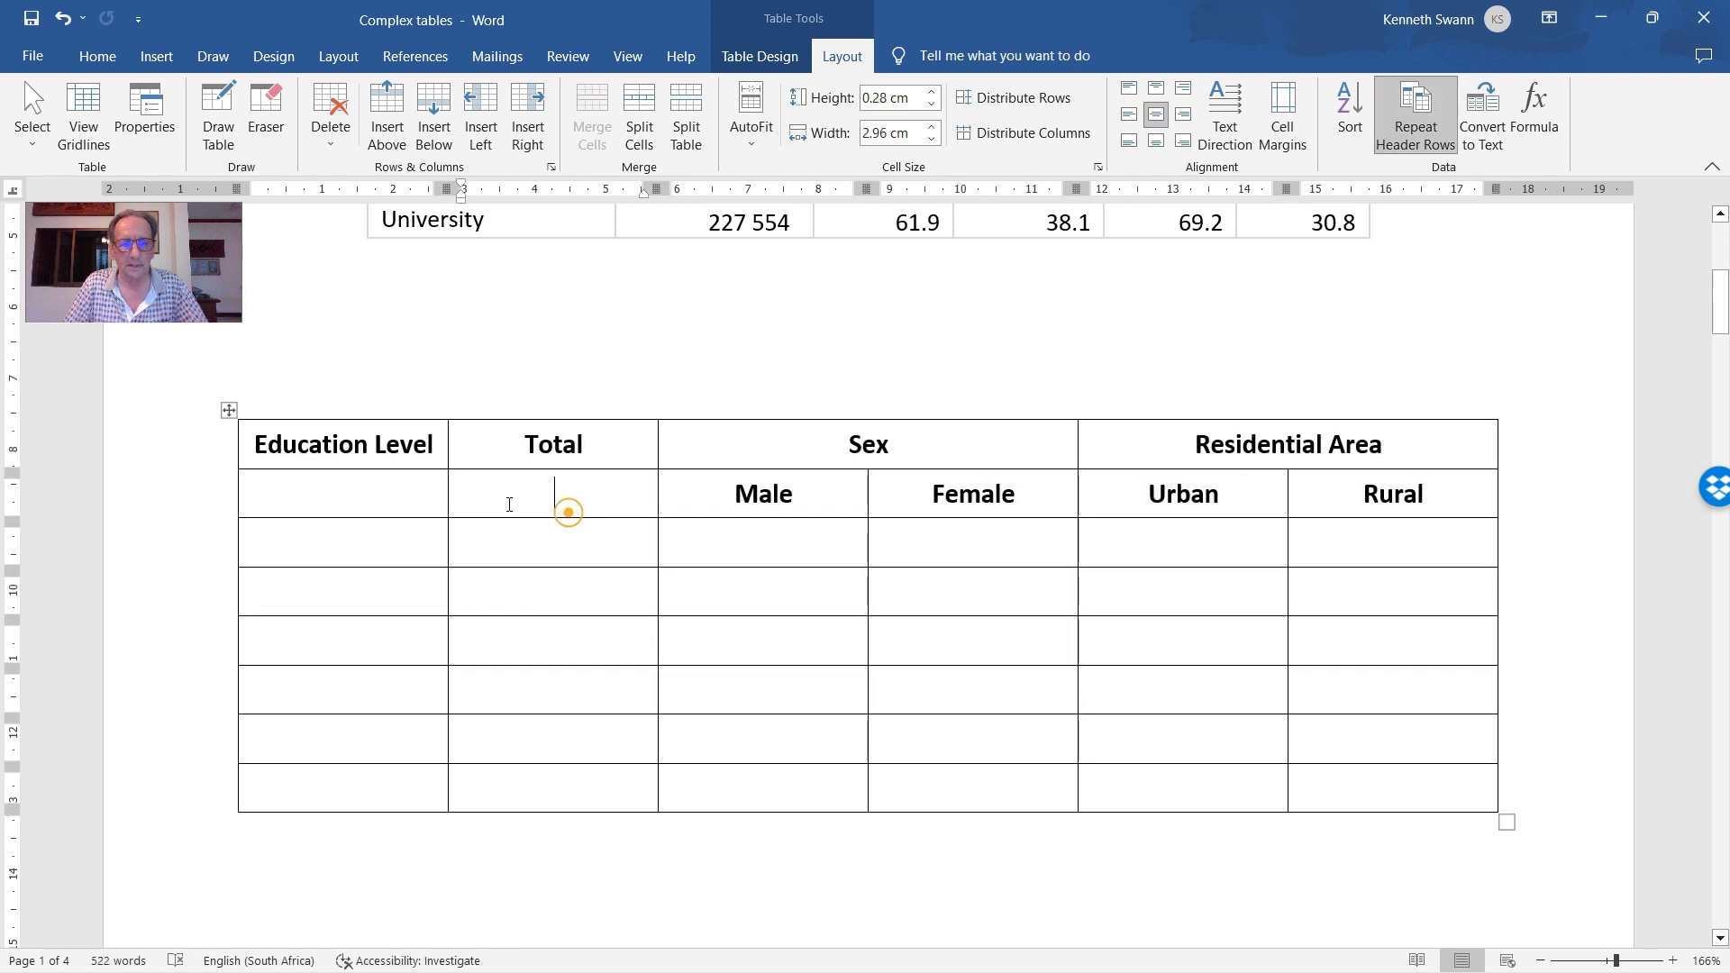
Apply Repeat Header Rows to the top two rows of the unformatted table
{"action": "left_click_drag", "start_coordinate": [348, 444], "coordinate": [1394, 494]}
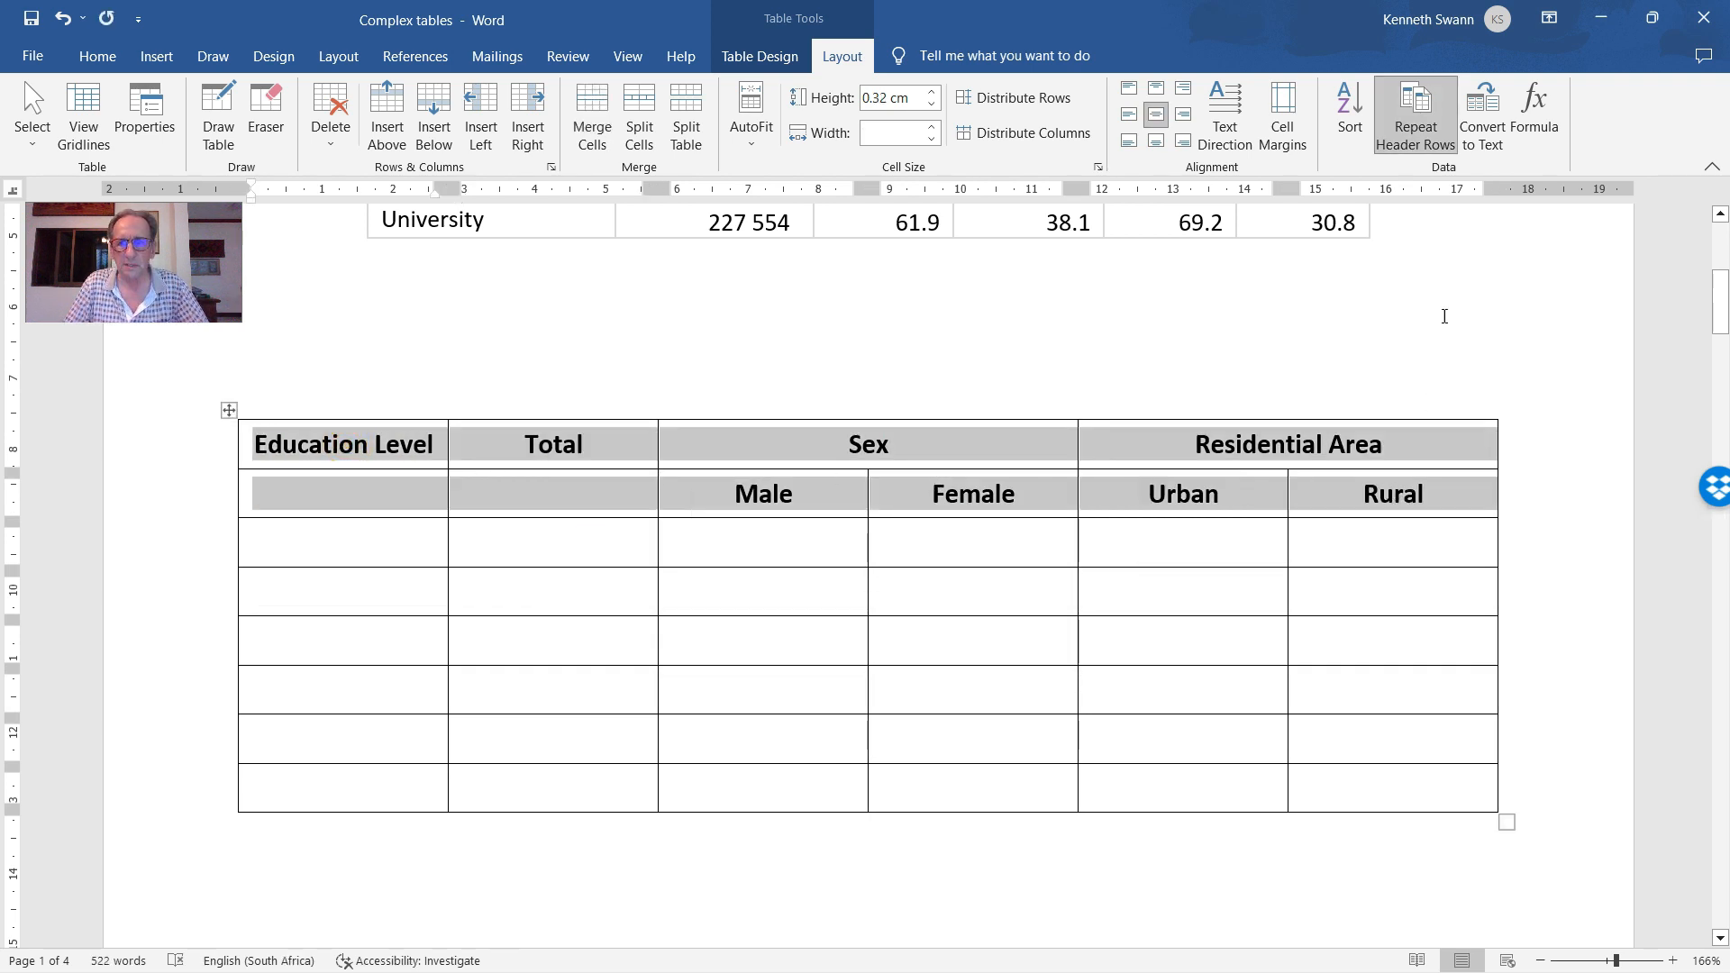
{"action": "left_click", "coordinate": [1418, 113]}
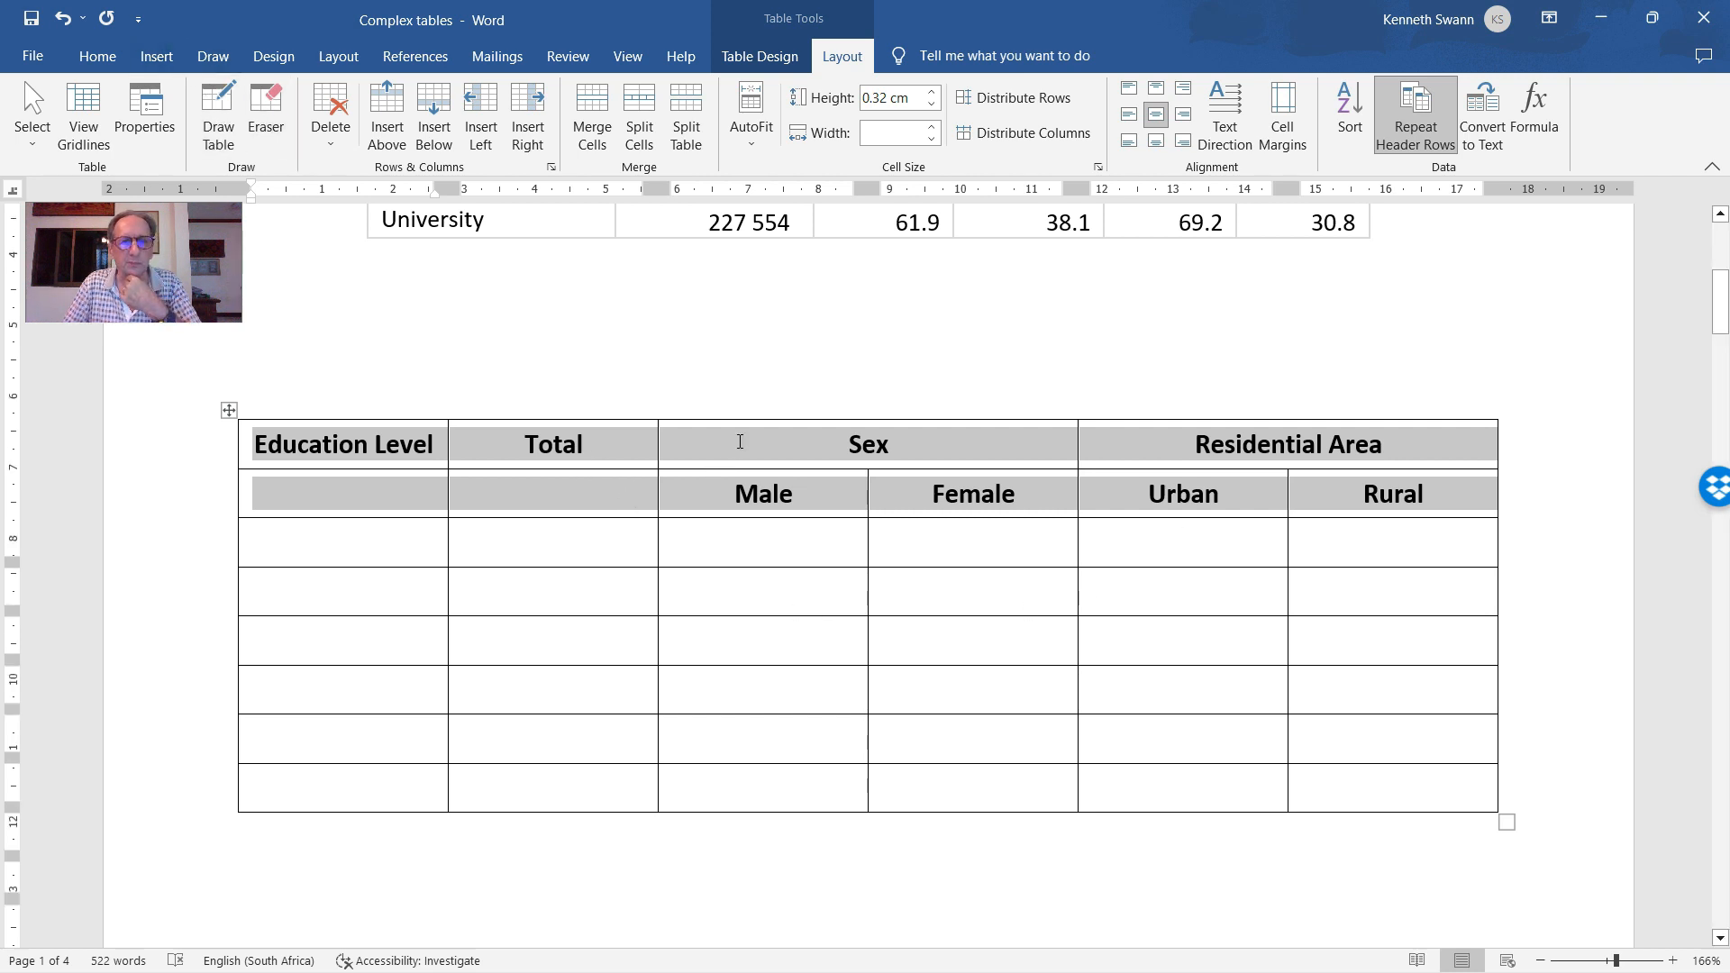
Shade the two header rows of the unformatted table with the custom colour hex 0072bb
{"action": "scroll", "coordinate": [755, 433], "scroll_direction": "up", "scroll_amount": 5}
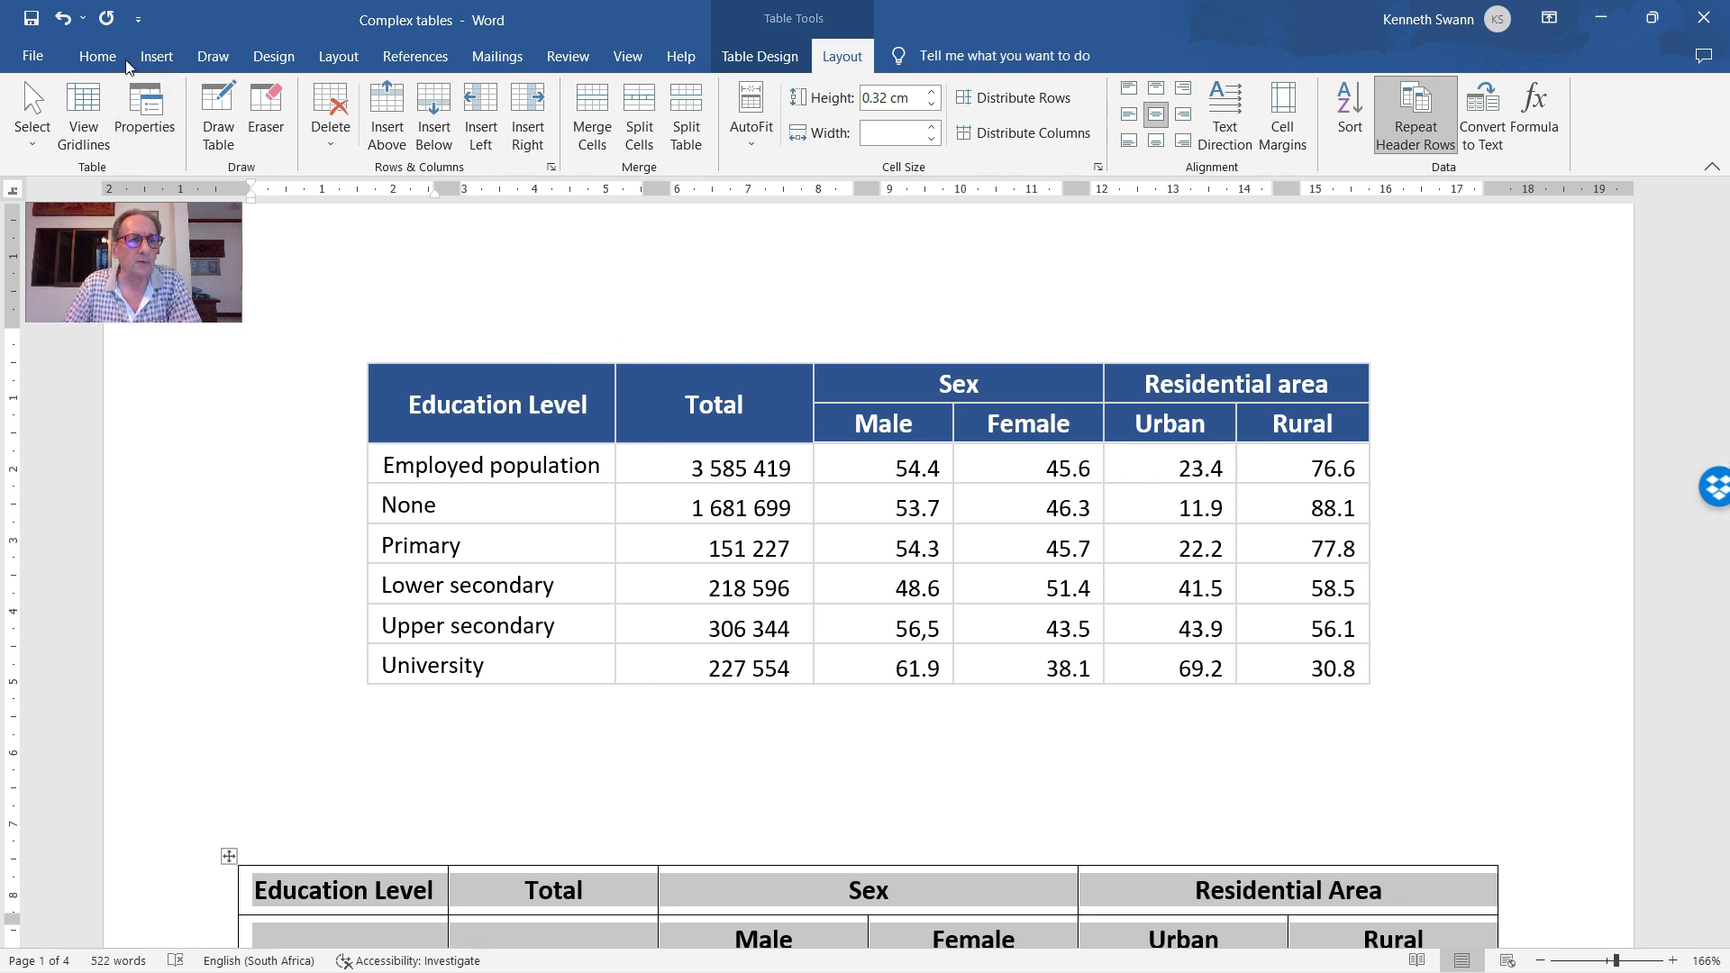
{"action": "left_click", "coordinate": [97, 54]}
{"action": "scroll", "coordinate": [651, 626], "scroll_direction": "down", "scroll_amount": 5}
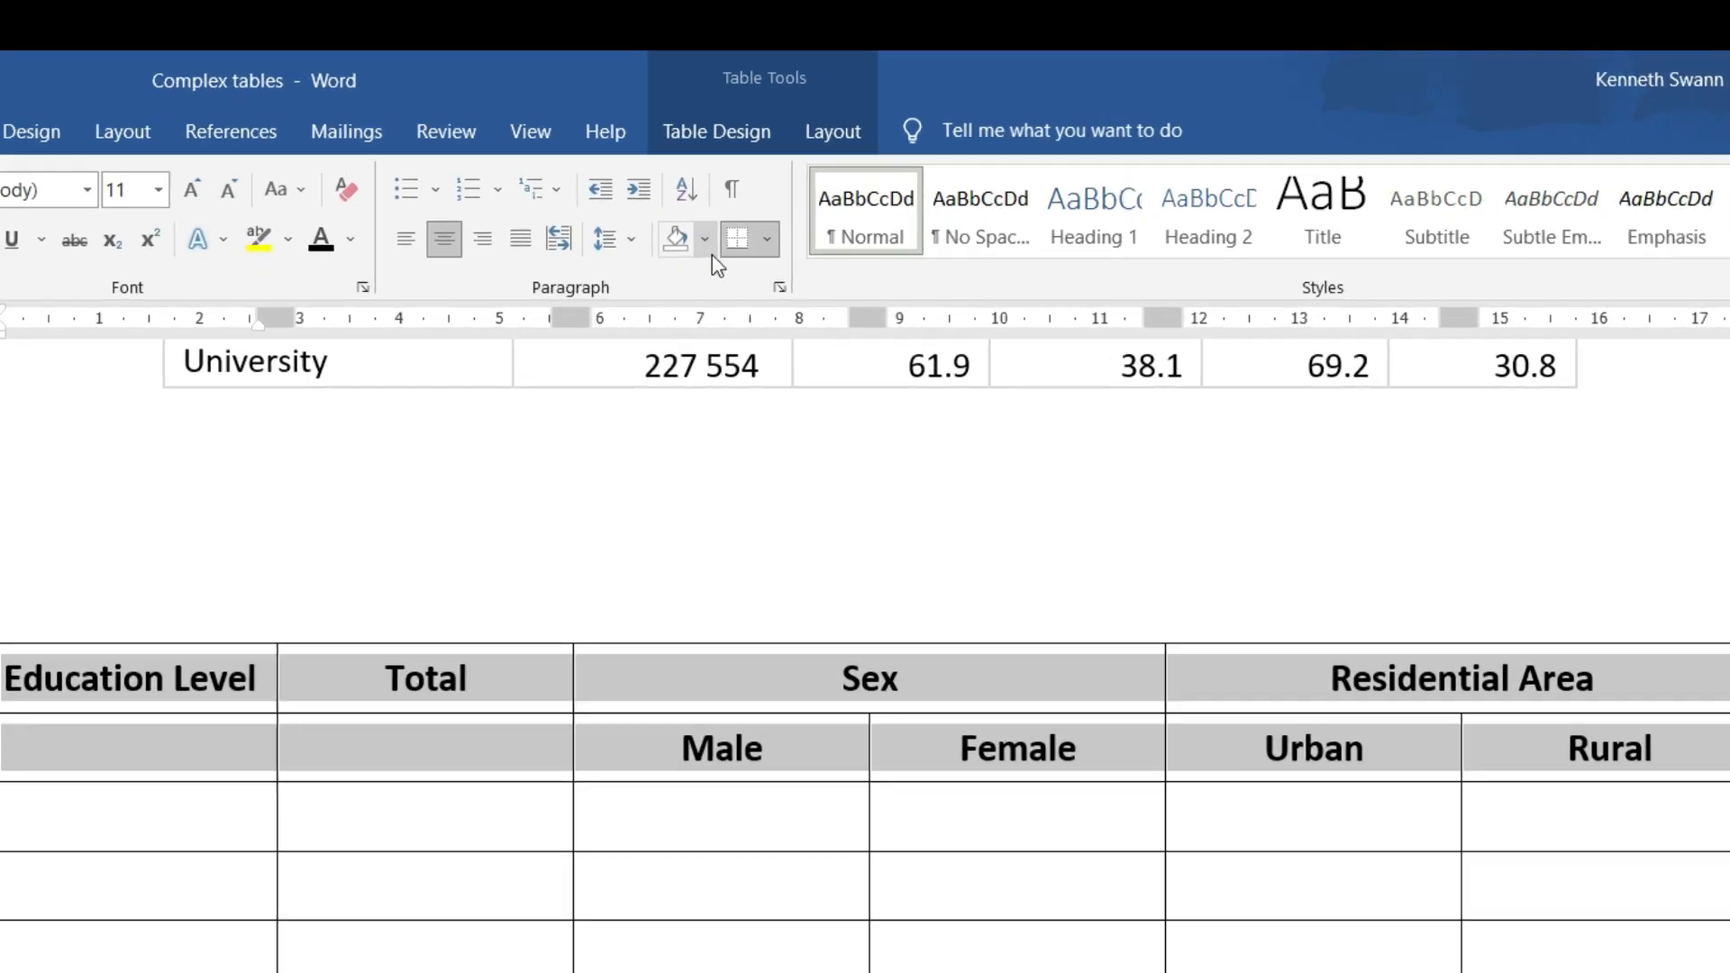
{"action": "left_click", "coordinate": [751, 133]}
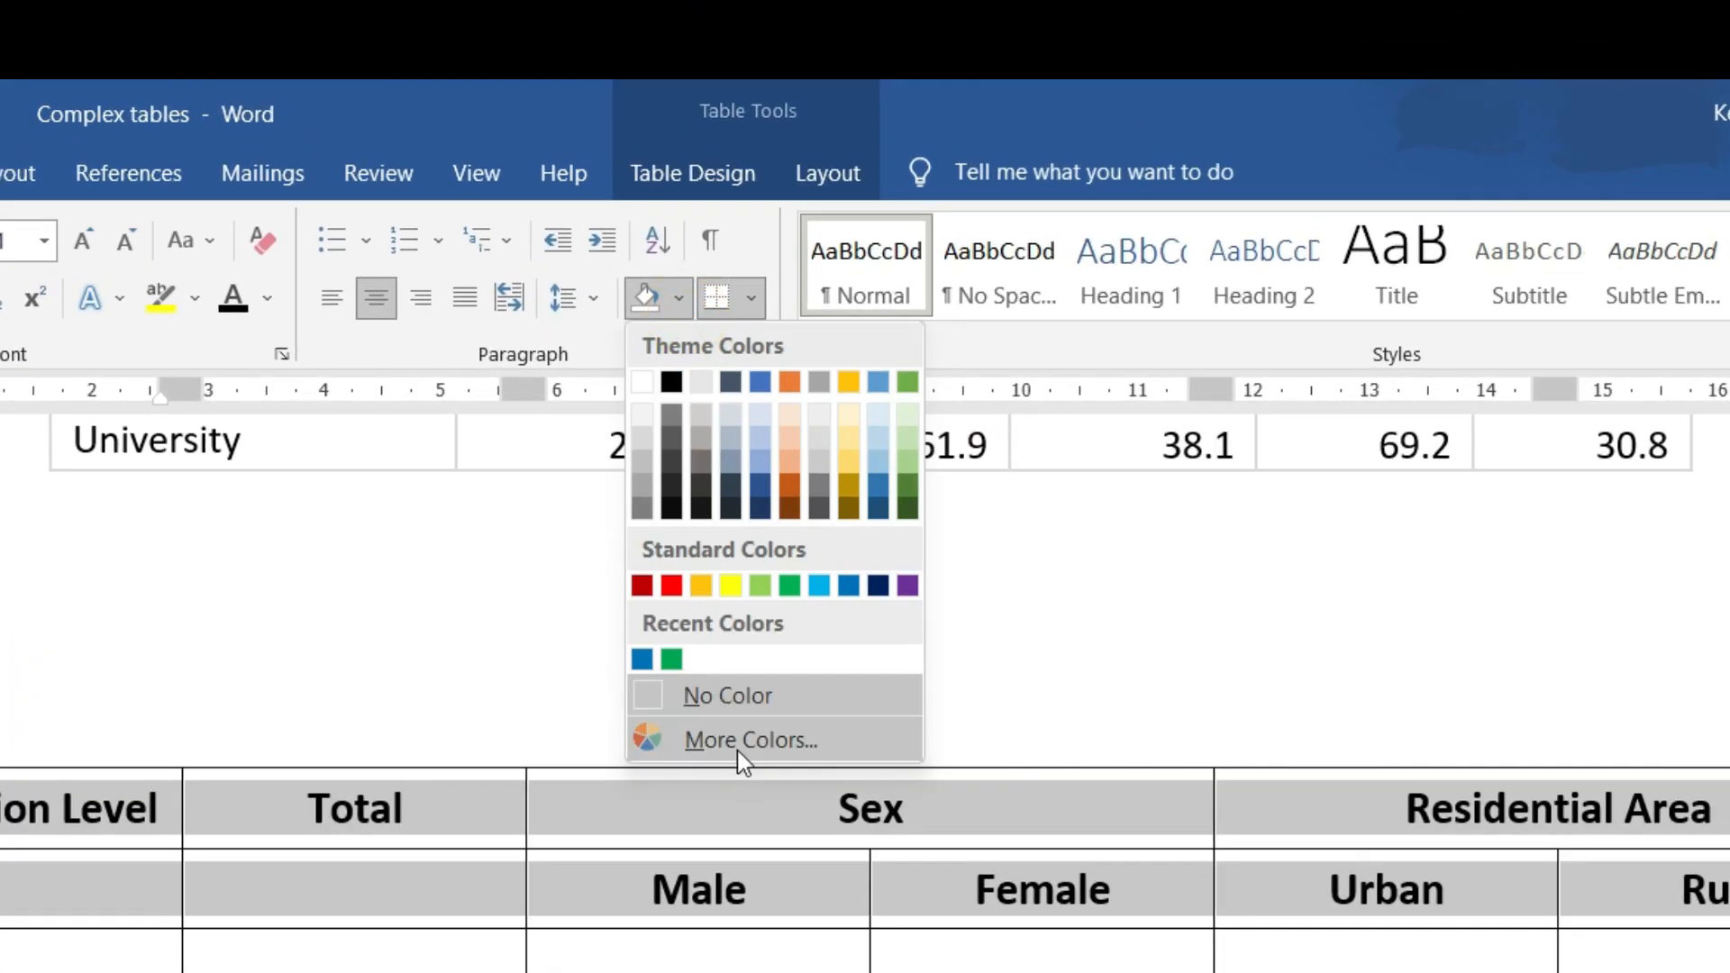
{"action": "left_click", "coordinate": [737, 750]}
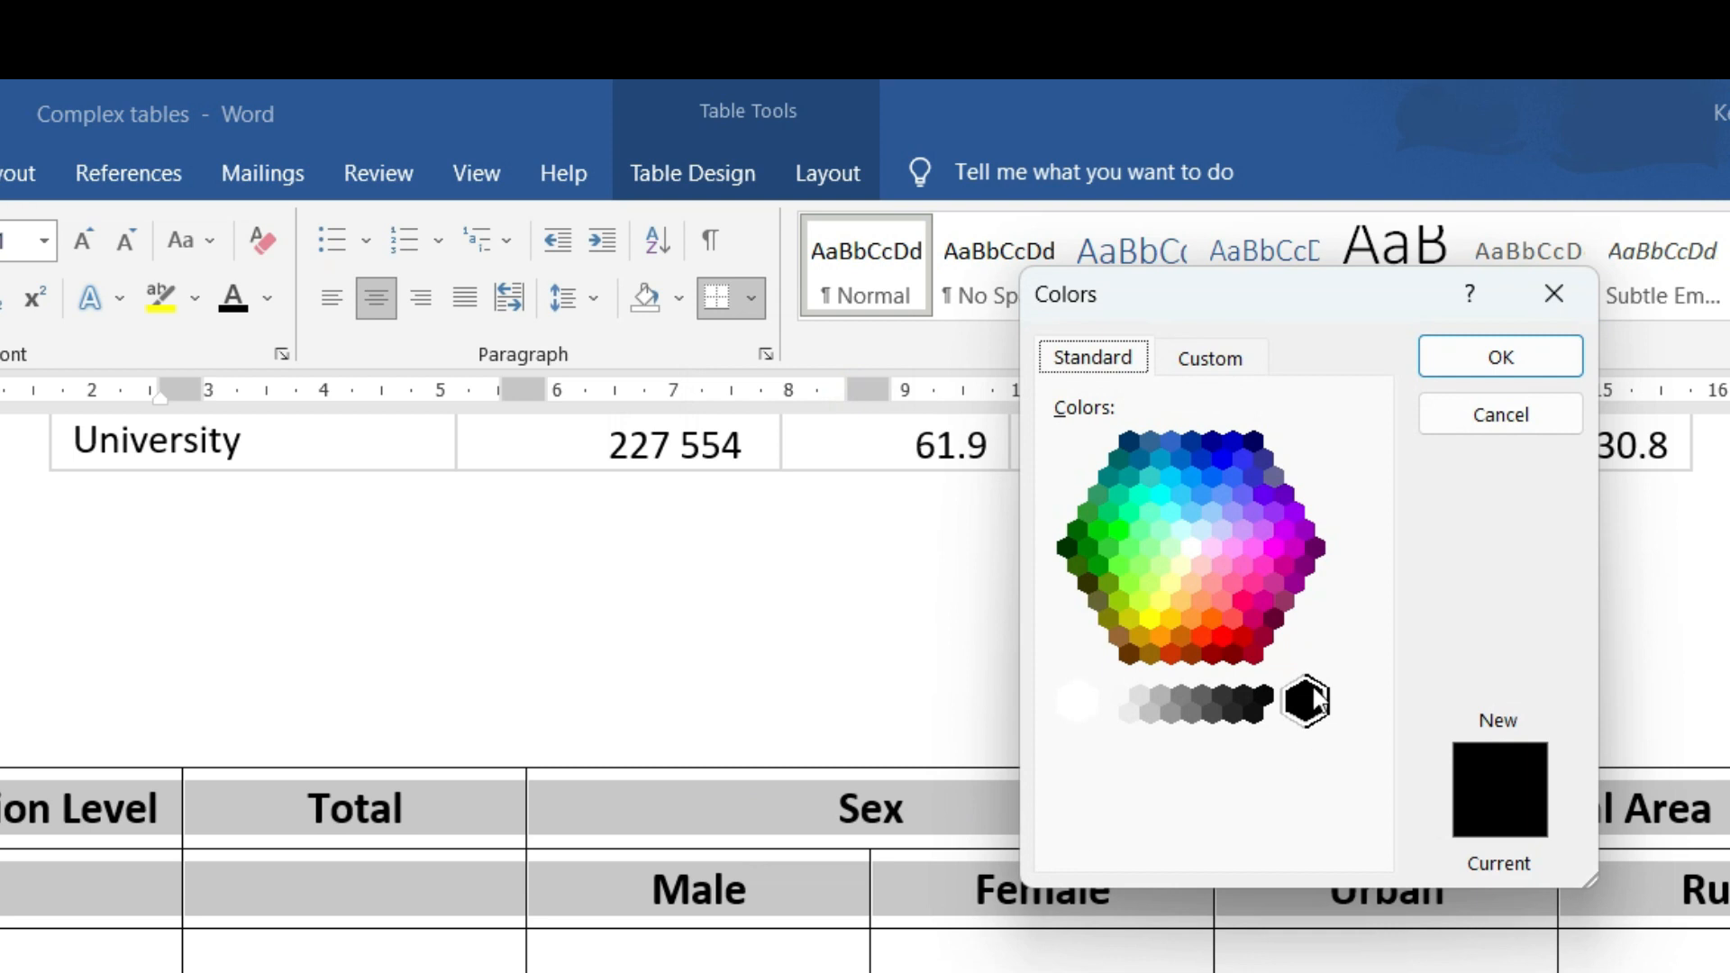
{"action": "left_click", "coordinate": [1216, 359]}
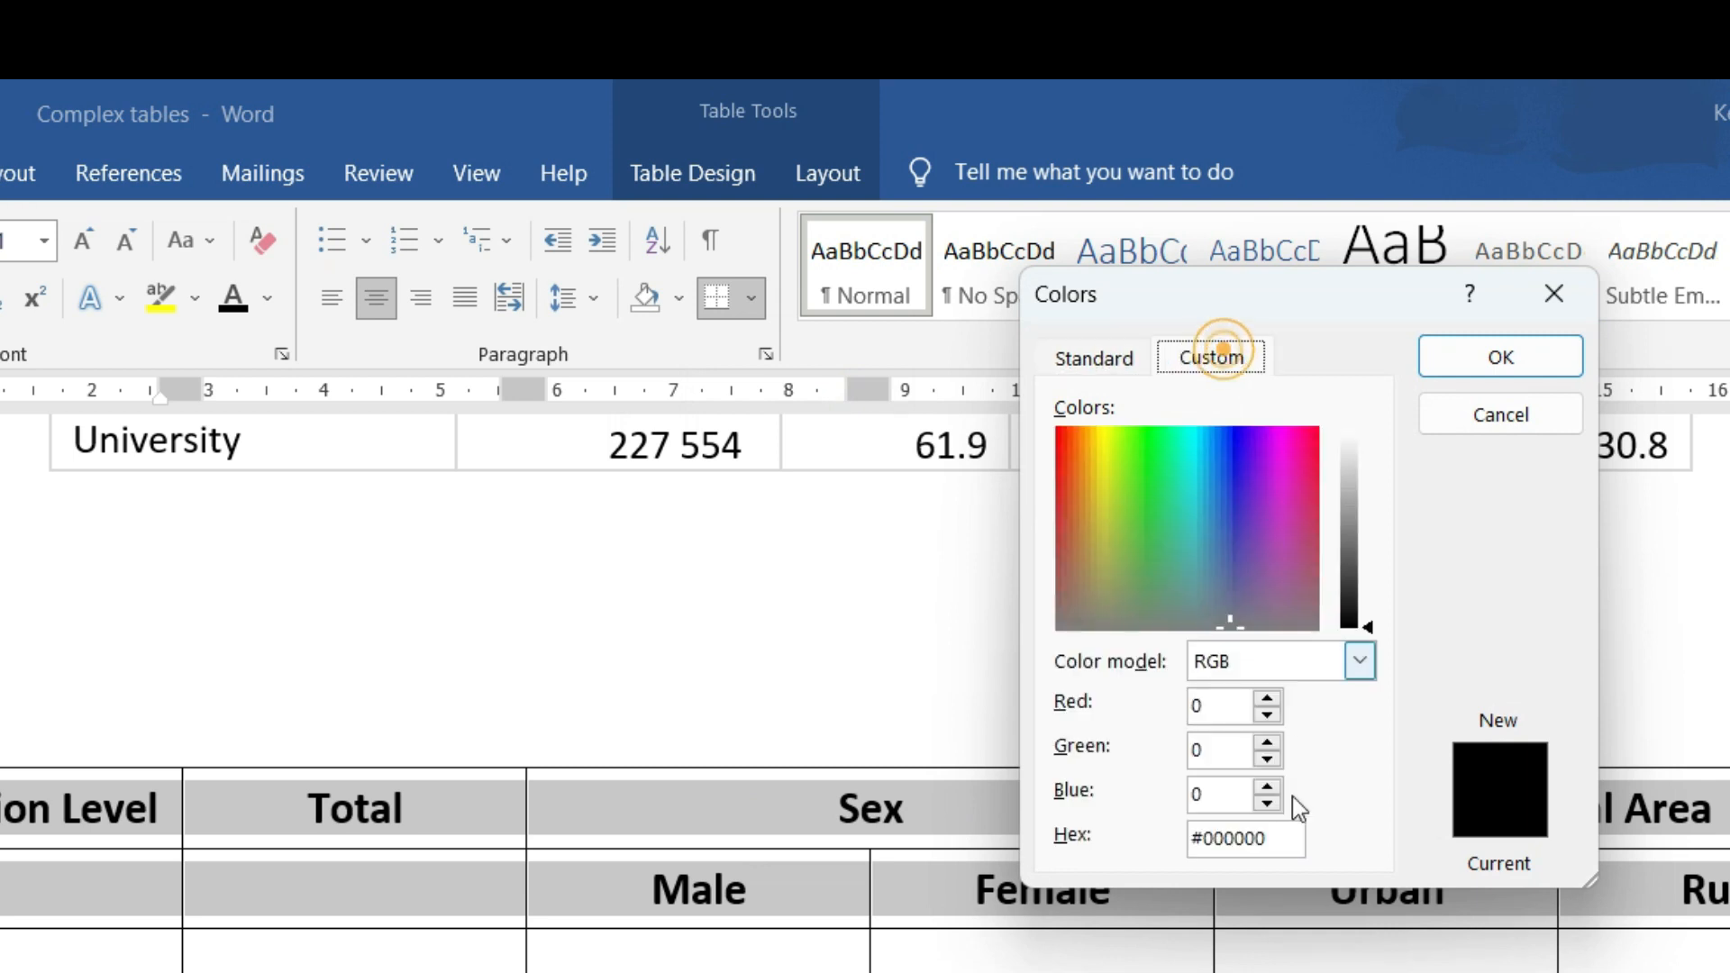
{"action": "left_click", "coordinate": [1272, 838]}
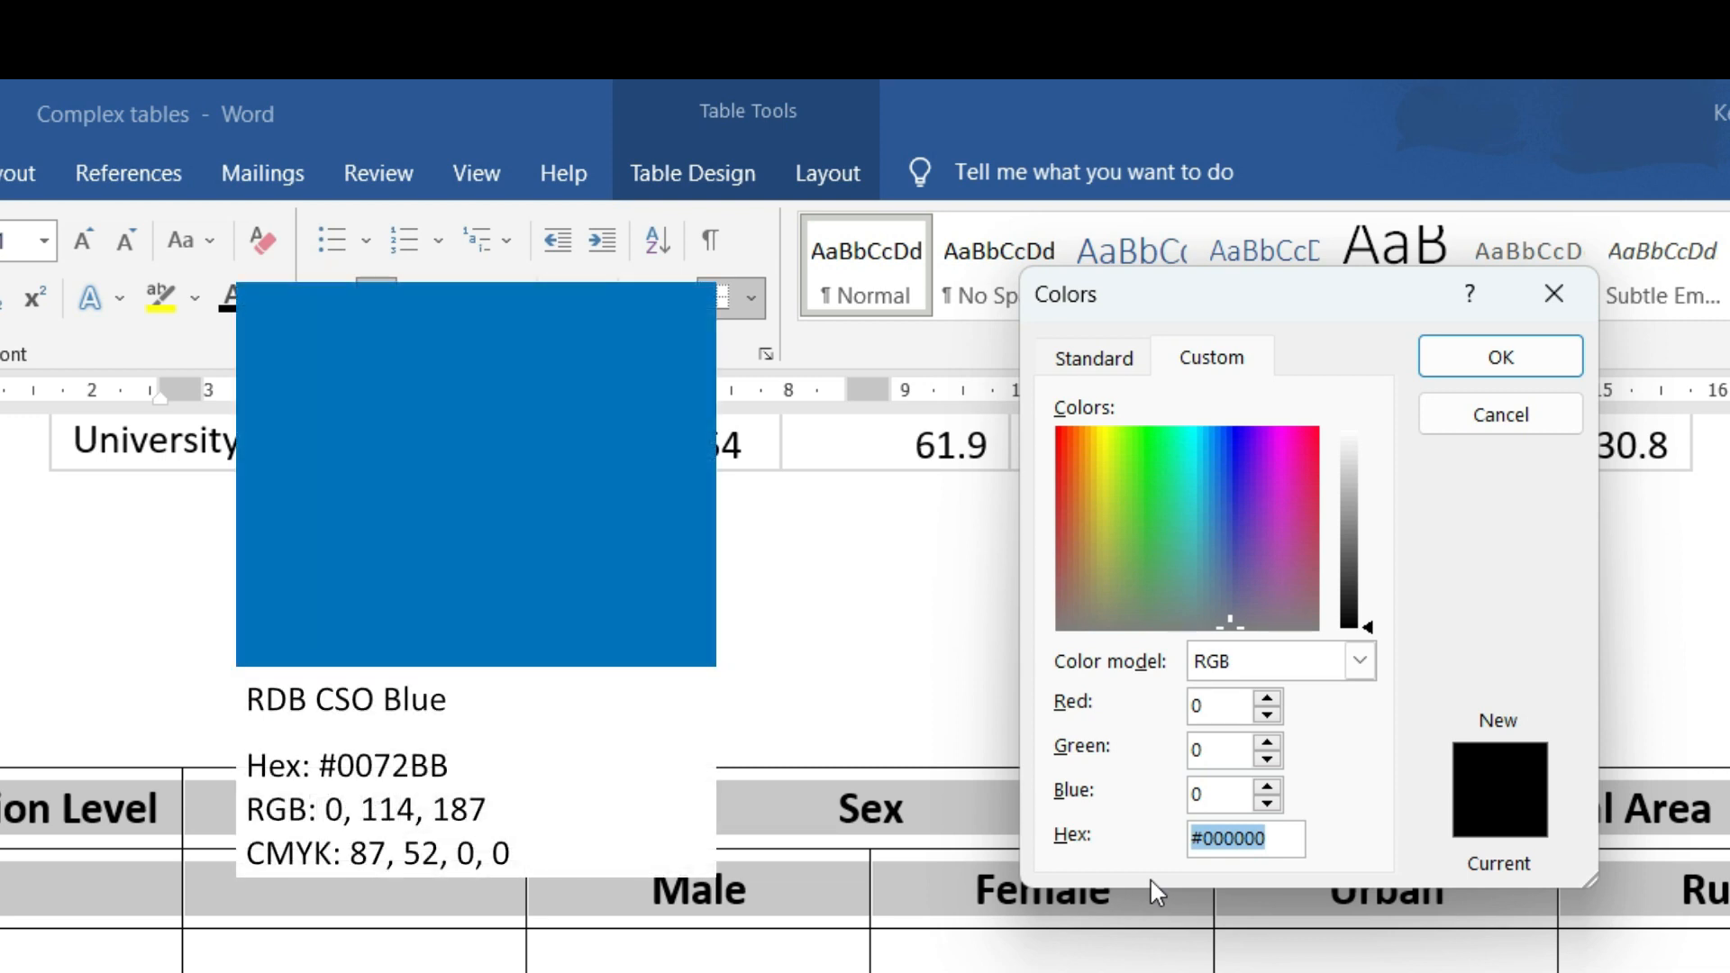
{"action": "type", "text": "0072bb"}
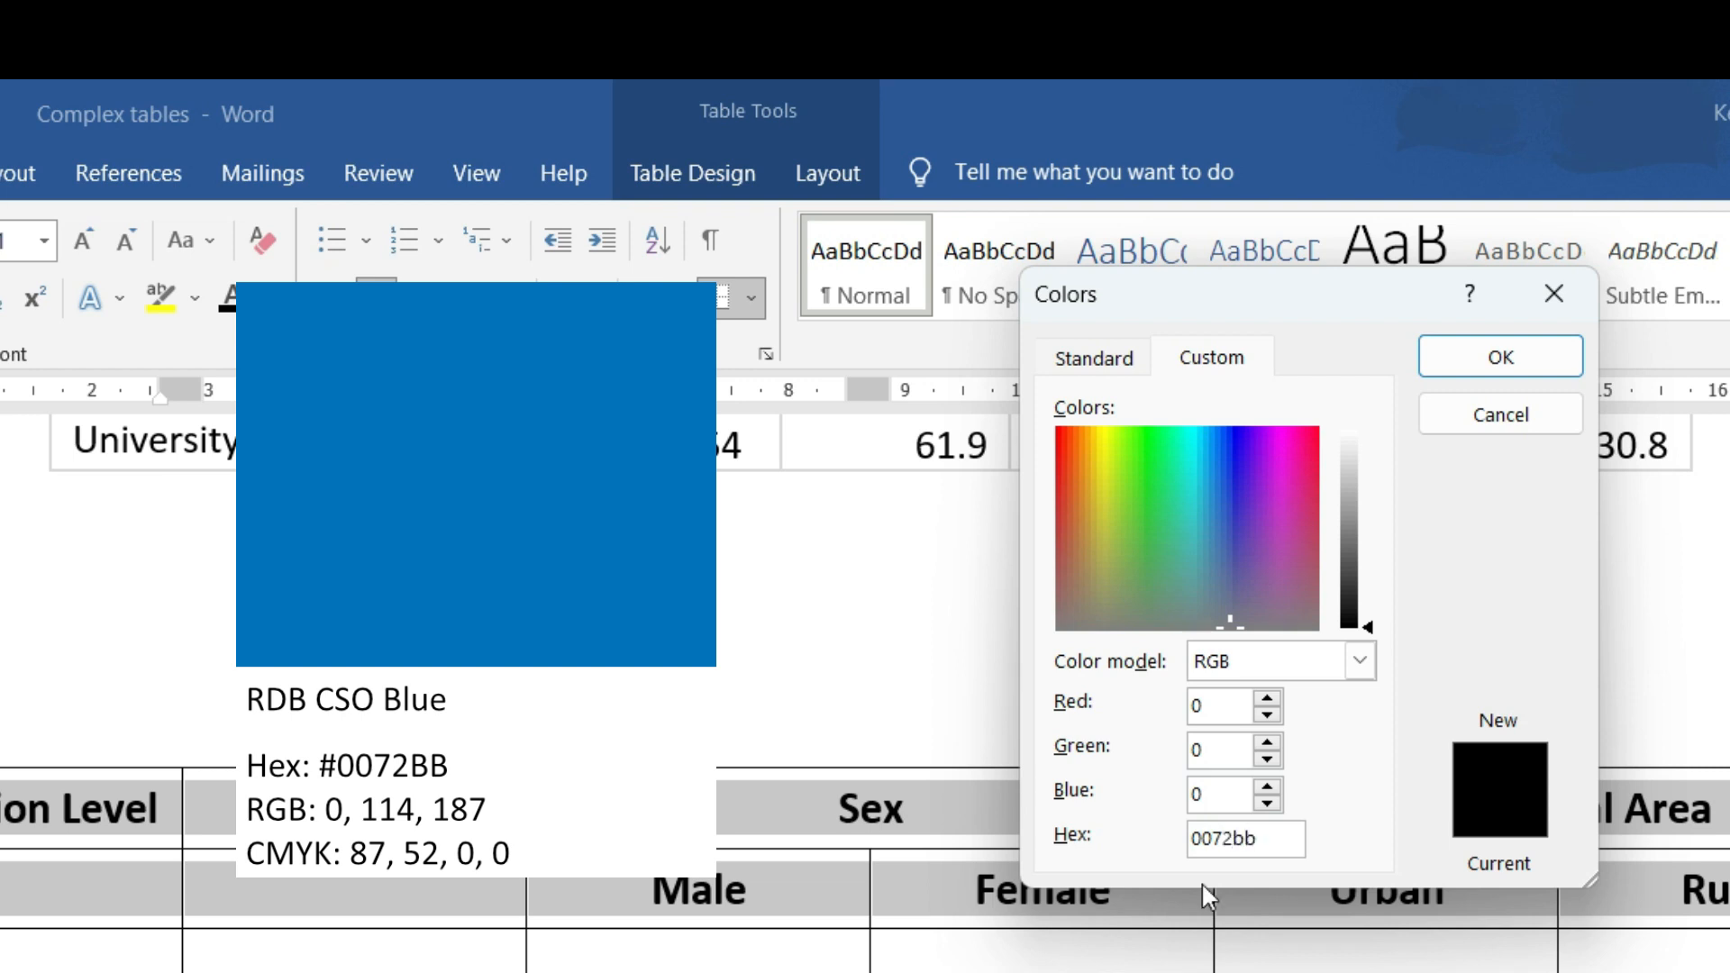
{"action": "left_click", "coordinate": [1498, 358]}
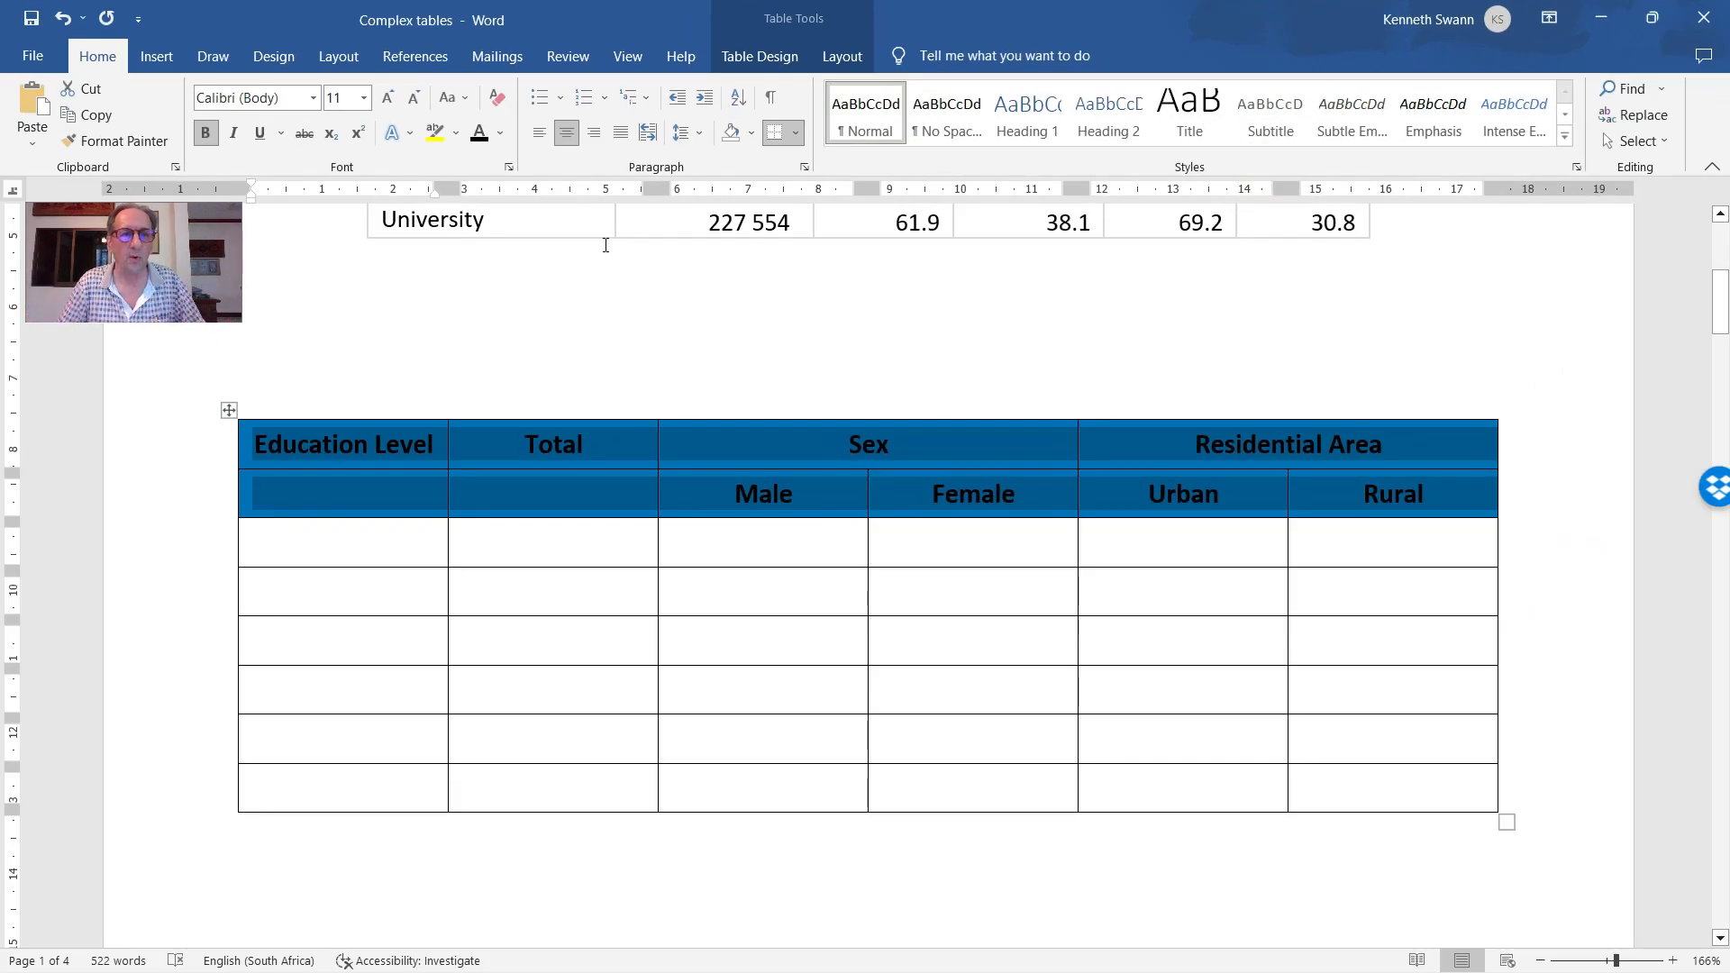
Set the text colour of the two blue header rows to white
{"action": "left_click", "coordinate": [501, 135]}
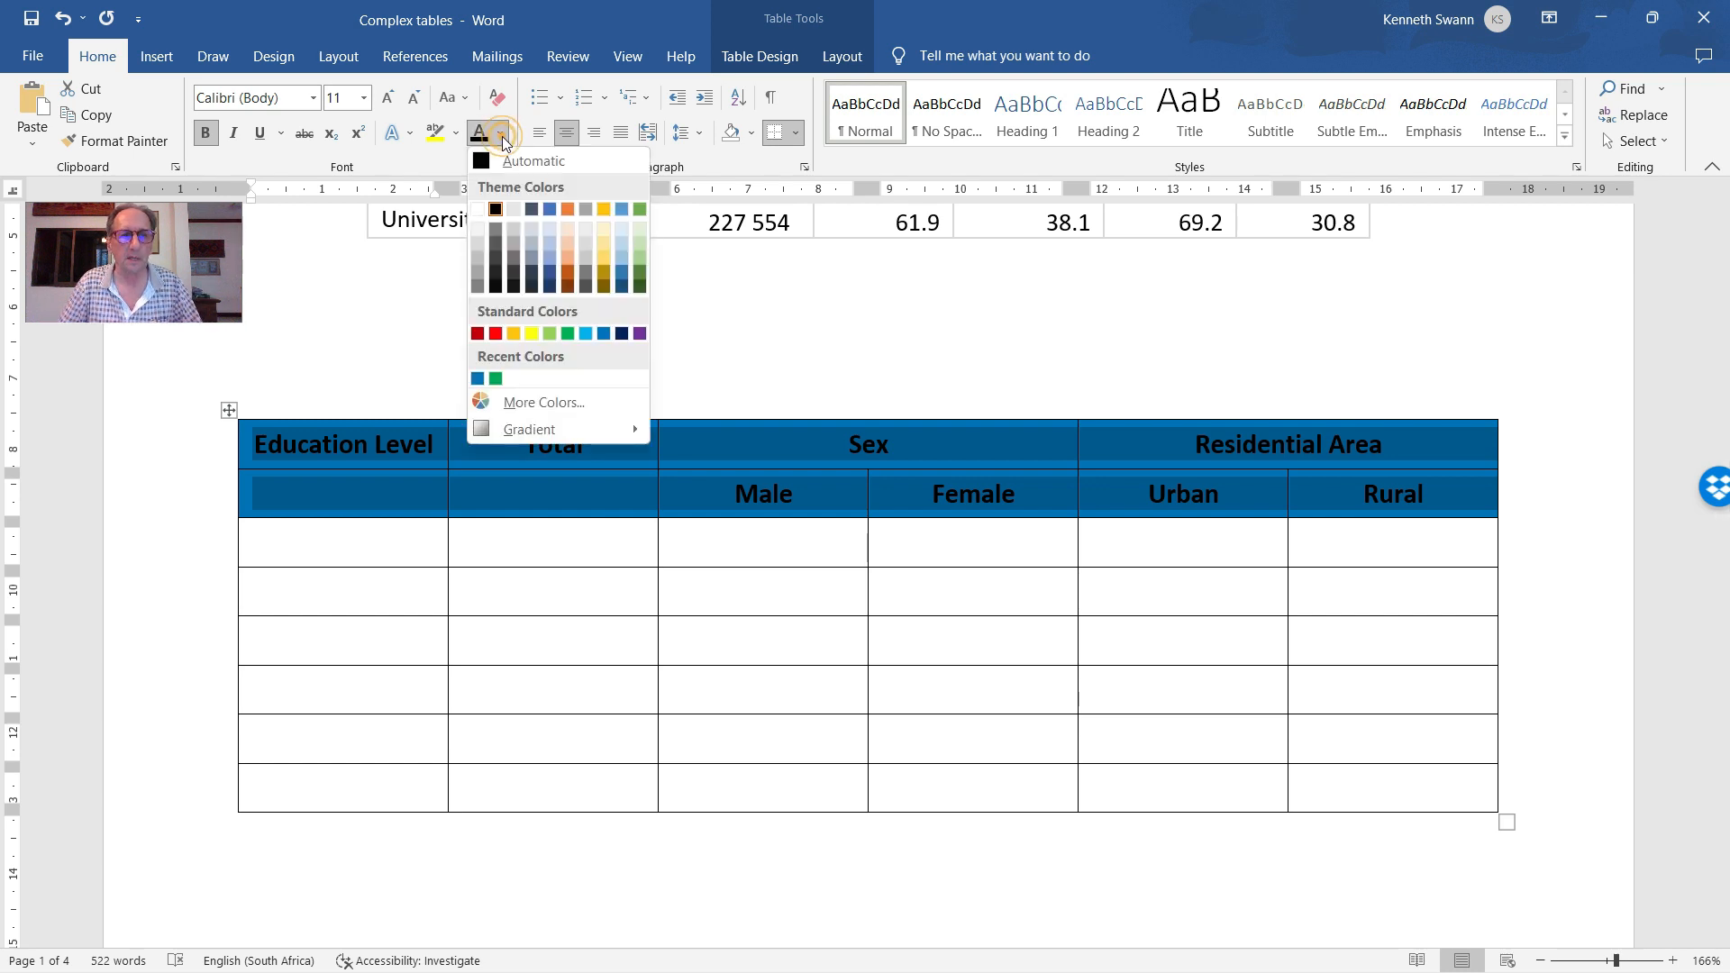
{"action": "left_click", "coordinate": [478, 209]}
{"action": "left_click", "coordinate": [555, 495]}
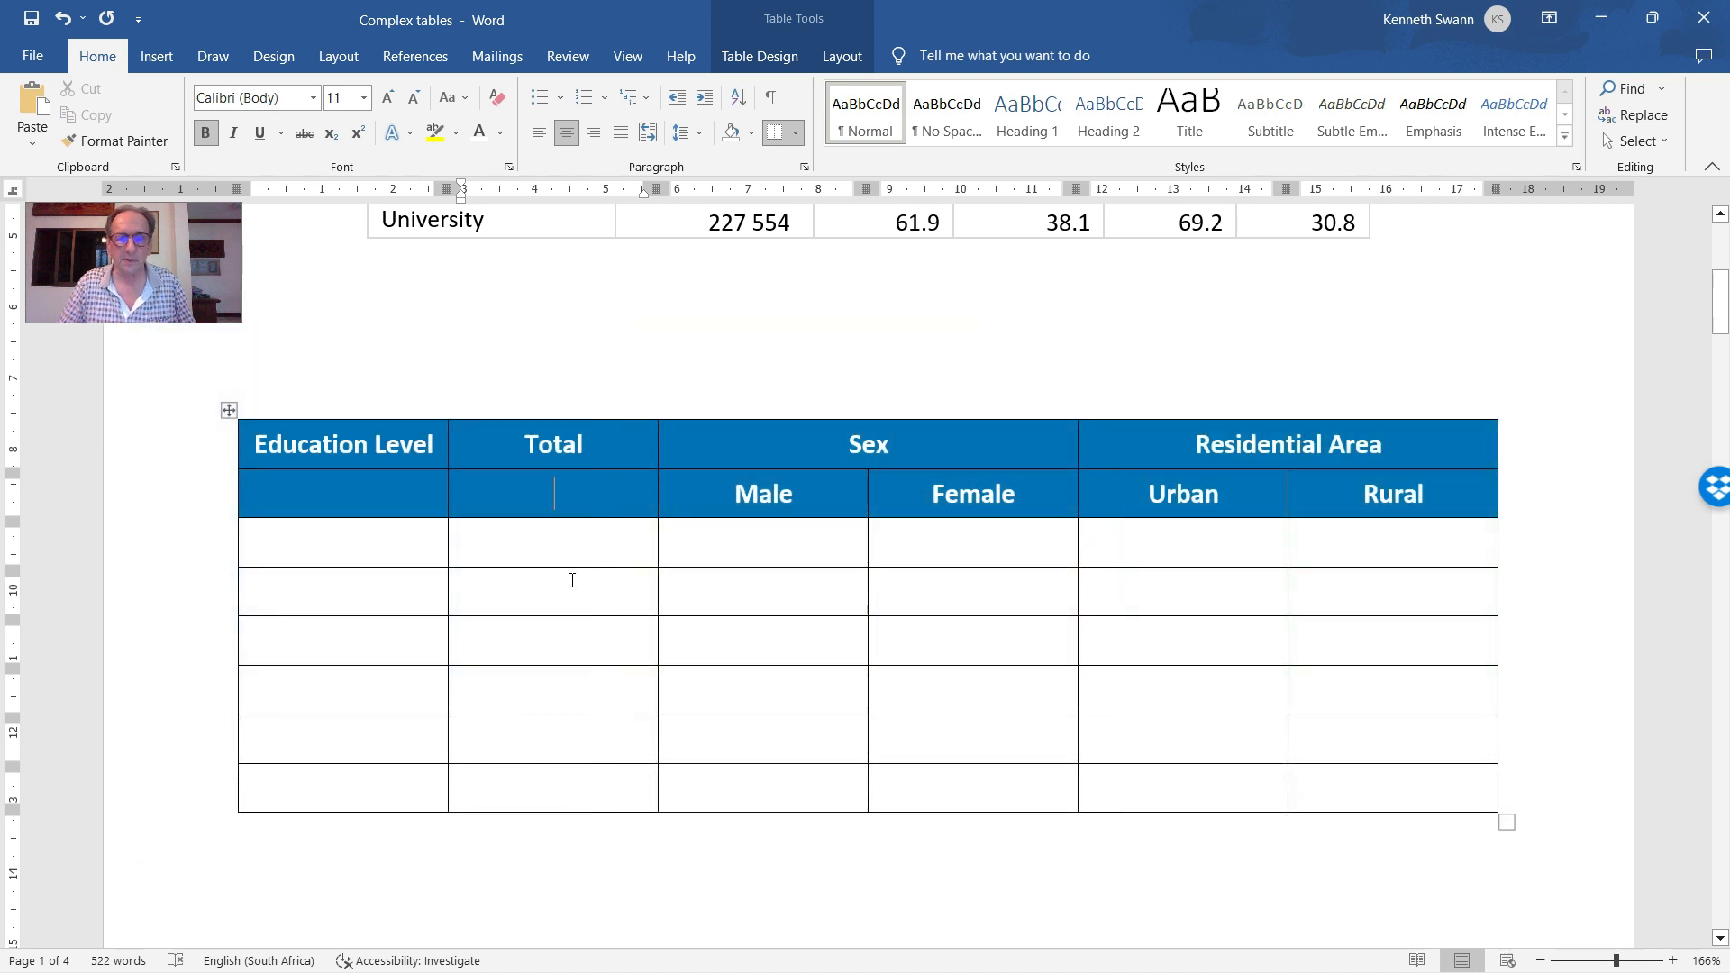
Merge the Total header cell with the blank cell below it
{"action": "scroll", "coordinate": [572, 580], "scroll_direction": "up", "scroll_amount": 1}
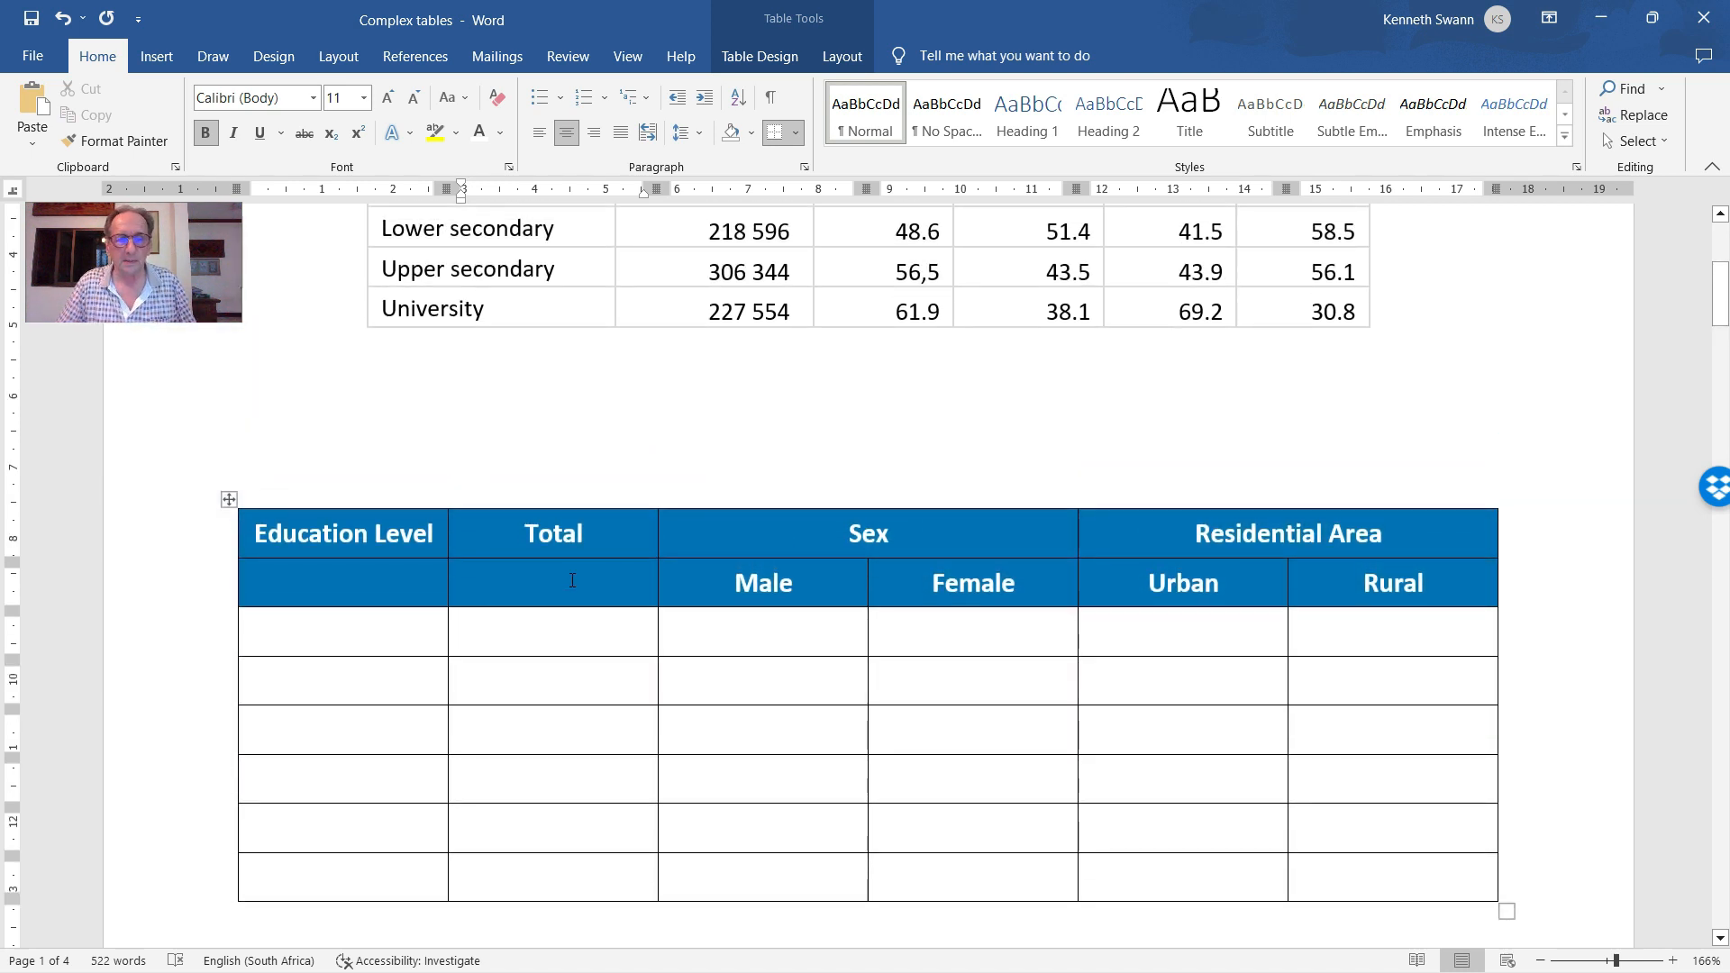
{"action": "scroll", "coordinate": [571, 581], "scroll_direction": "up", "scroll_amount": 1}
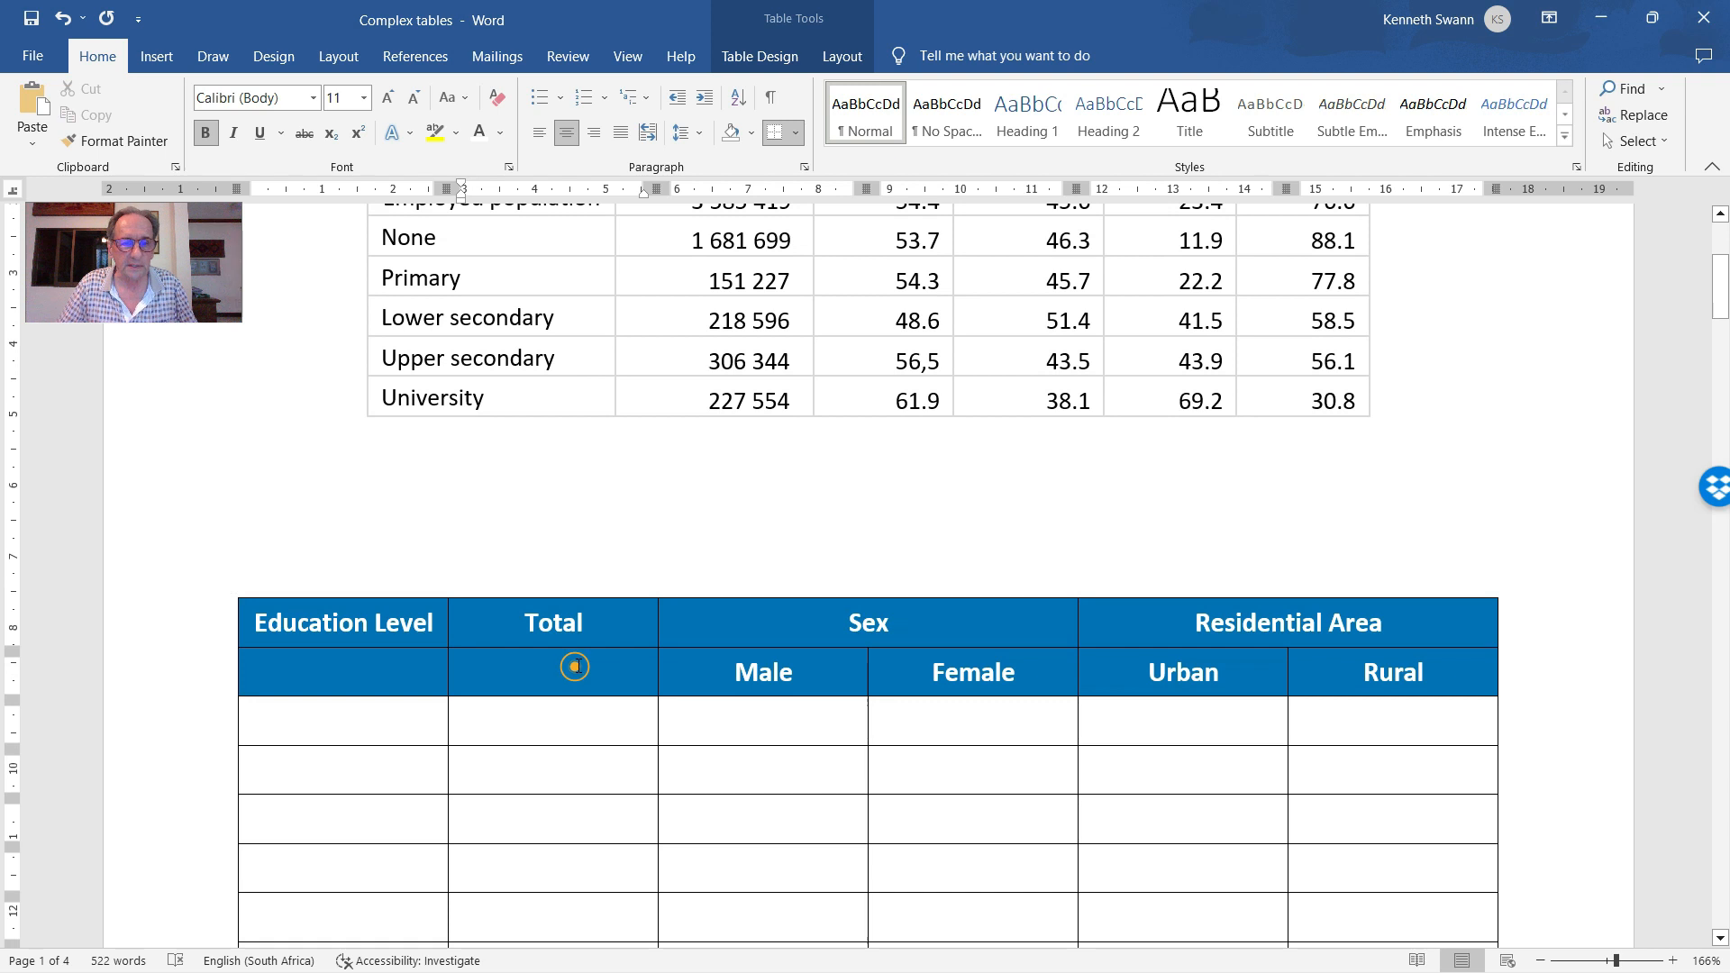
{"action": "left_click_drag", "start_coordinate": [575, 663], "coordinate": [588, 645]}
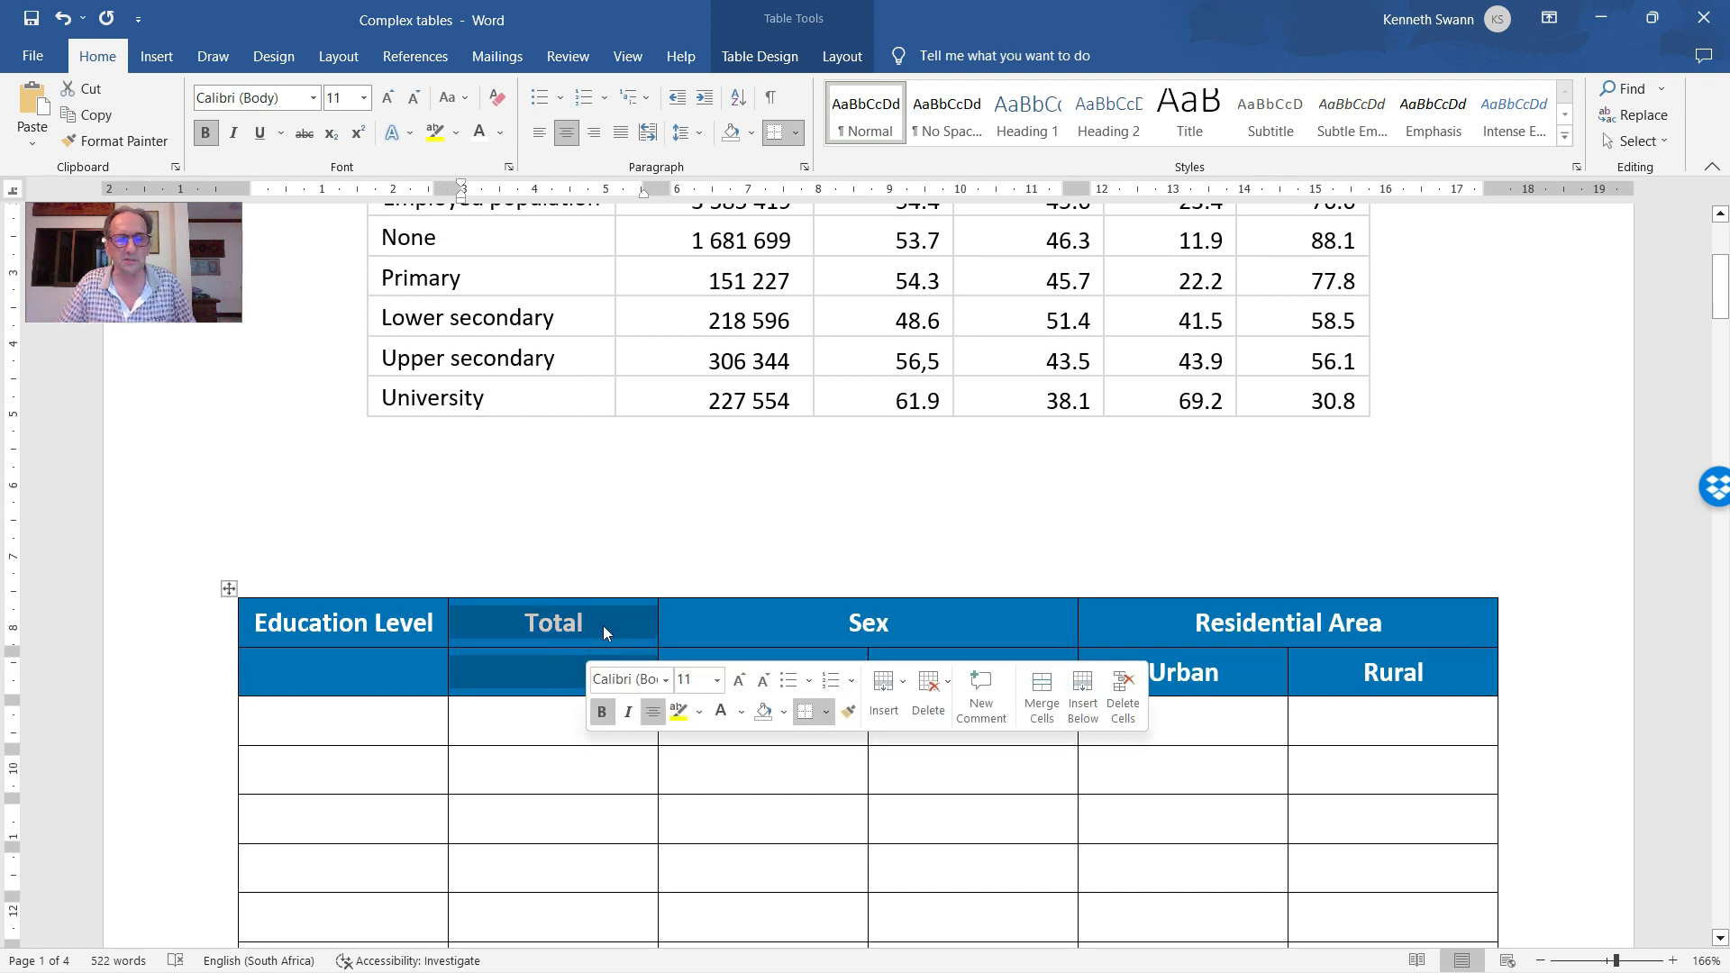
{"action": "right_click", "coordinate": [603, 625]}
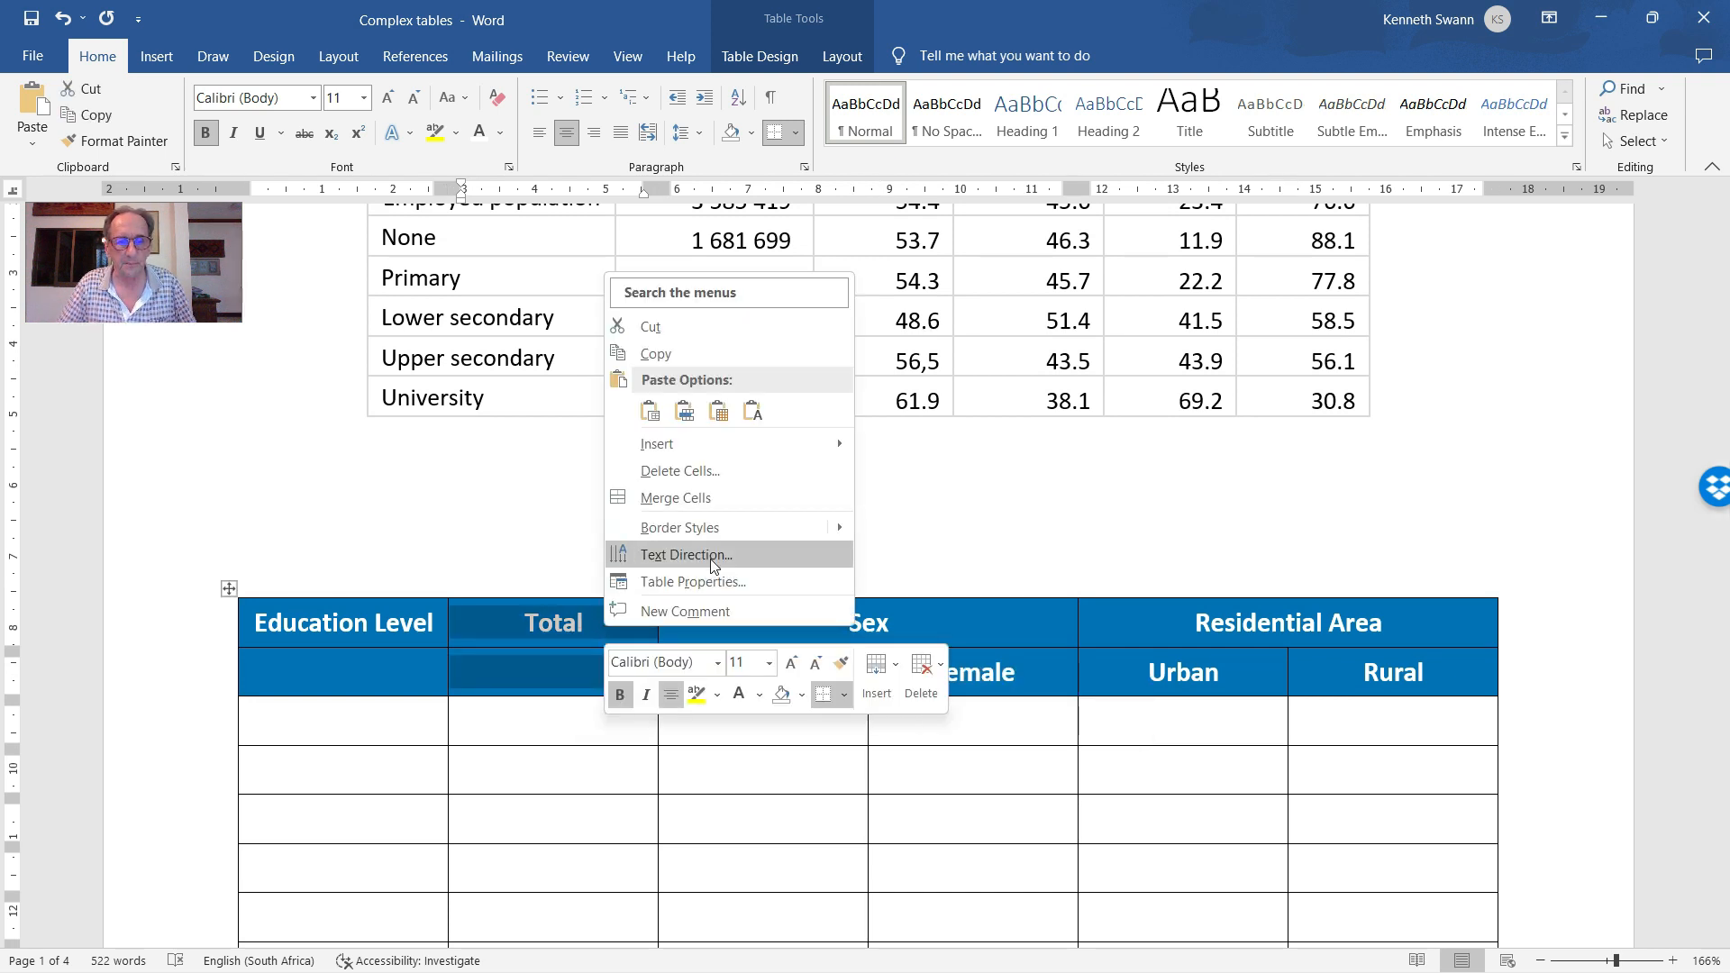
{"action": "left_click", "coordinate": [708, 498]}
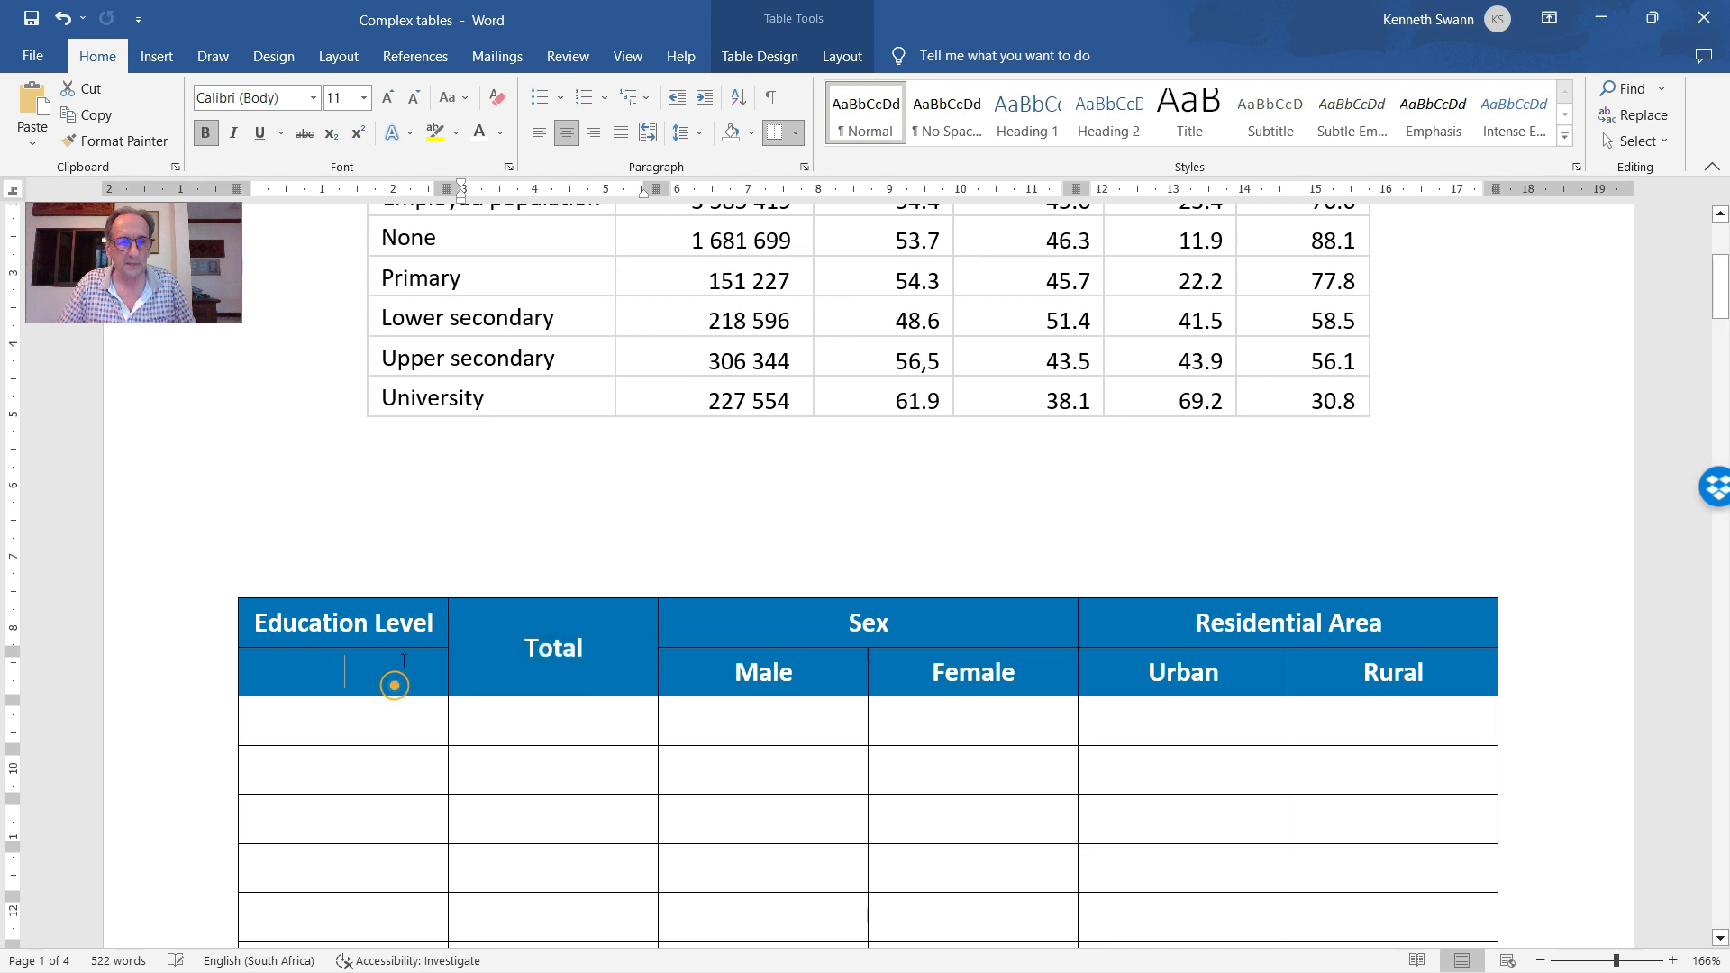
Merge the Education Level header cell with the blank cell below it
{"action": "left_click_drag", "start_coordinate": [388, 683], "coordinate": [413, 631]}
{"action": "right_click", "coordinate": [413, 629]}
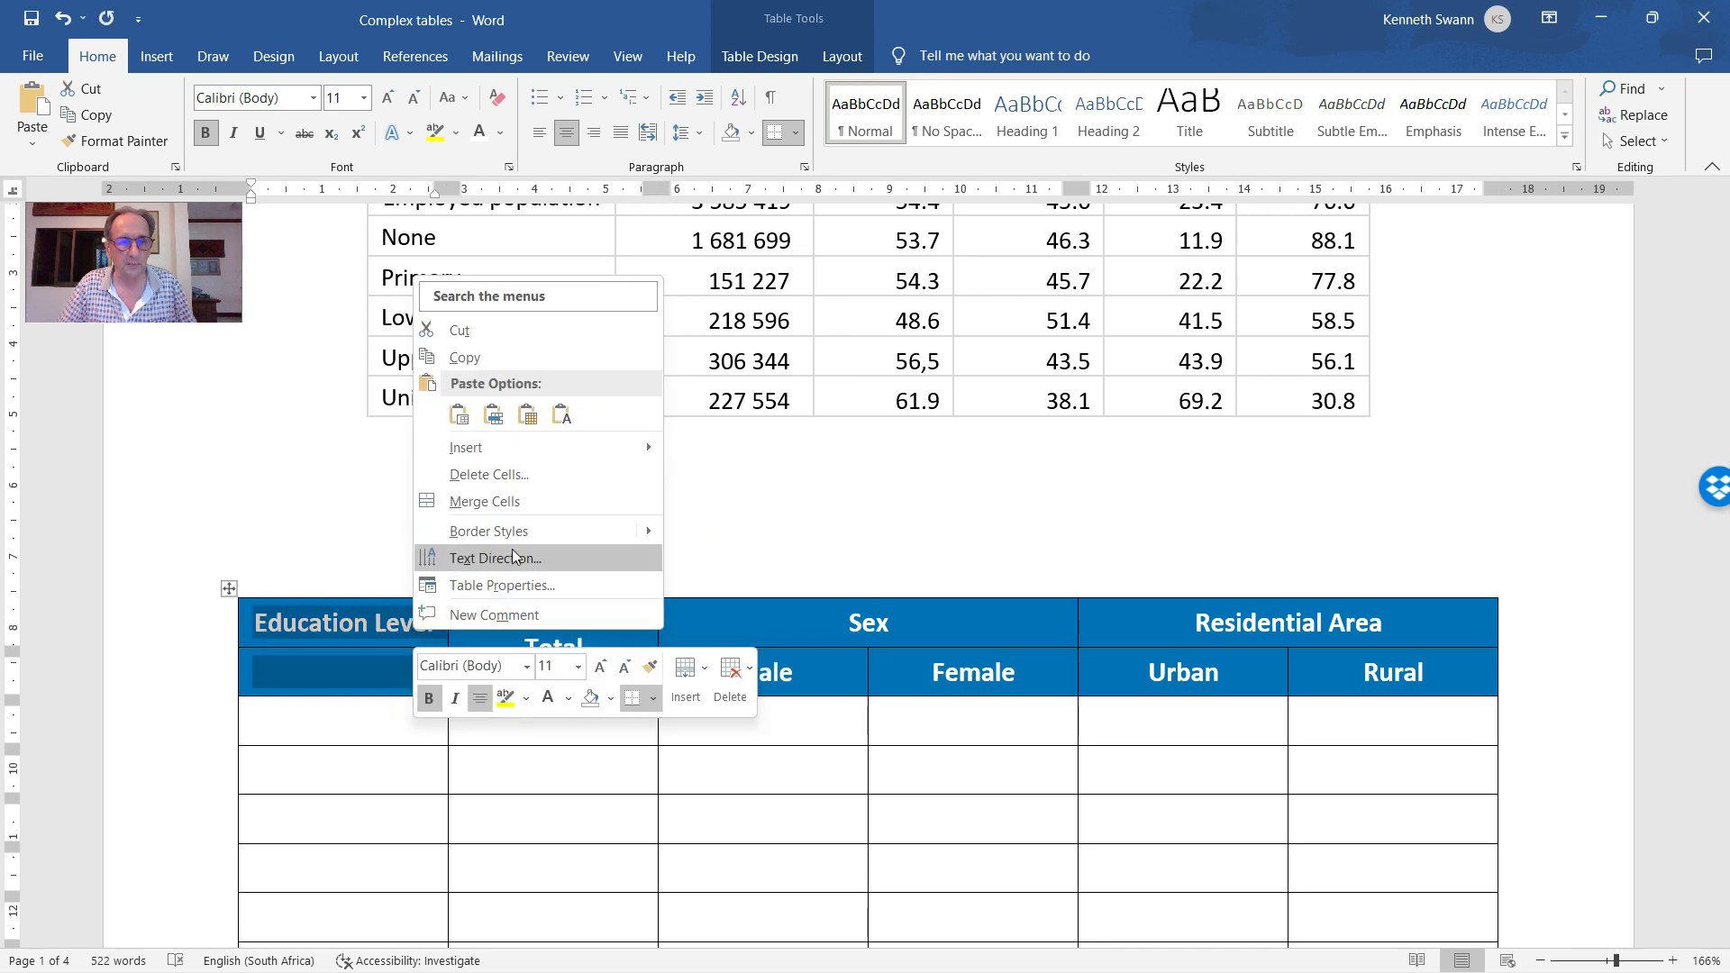
{"action": "left_click", "coordinate": [522, 518]}
{"action": "left_click", "coordinate": [382, 663]}
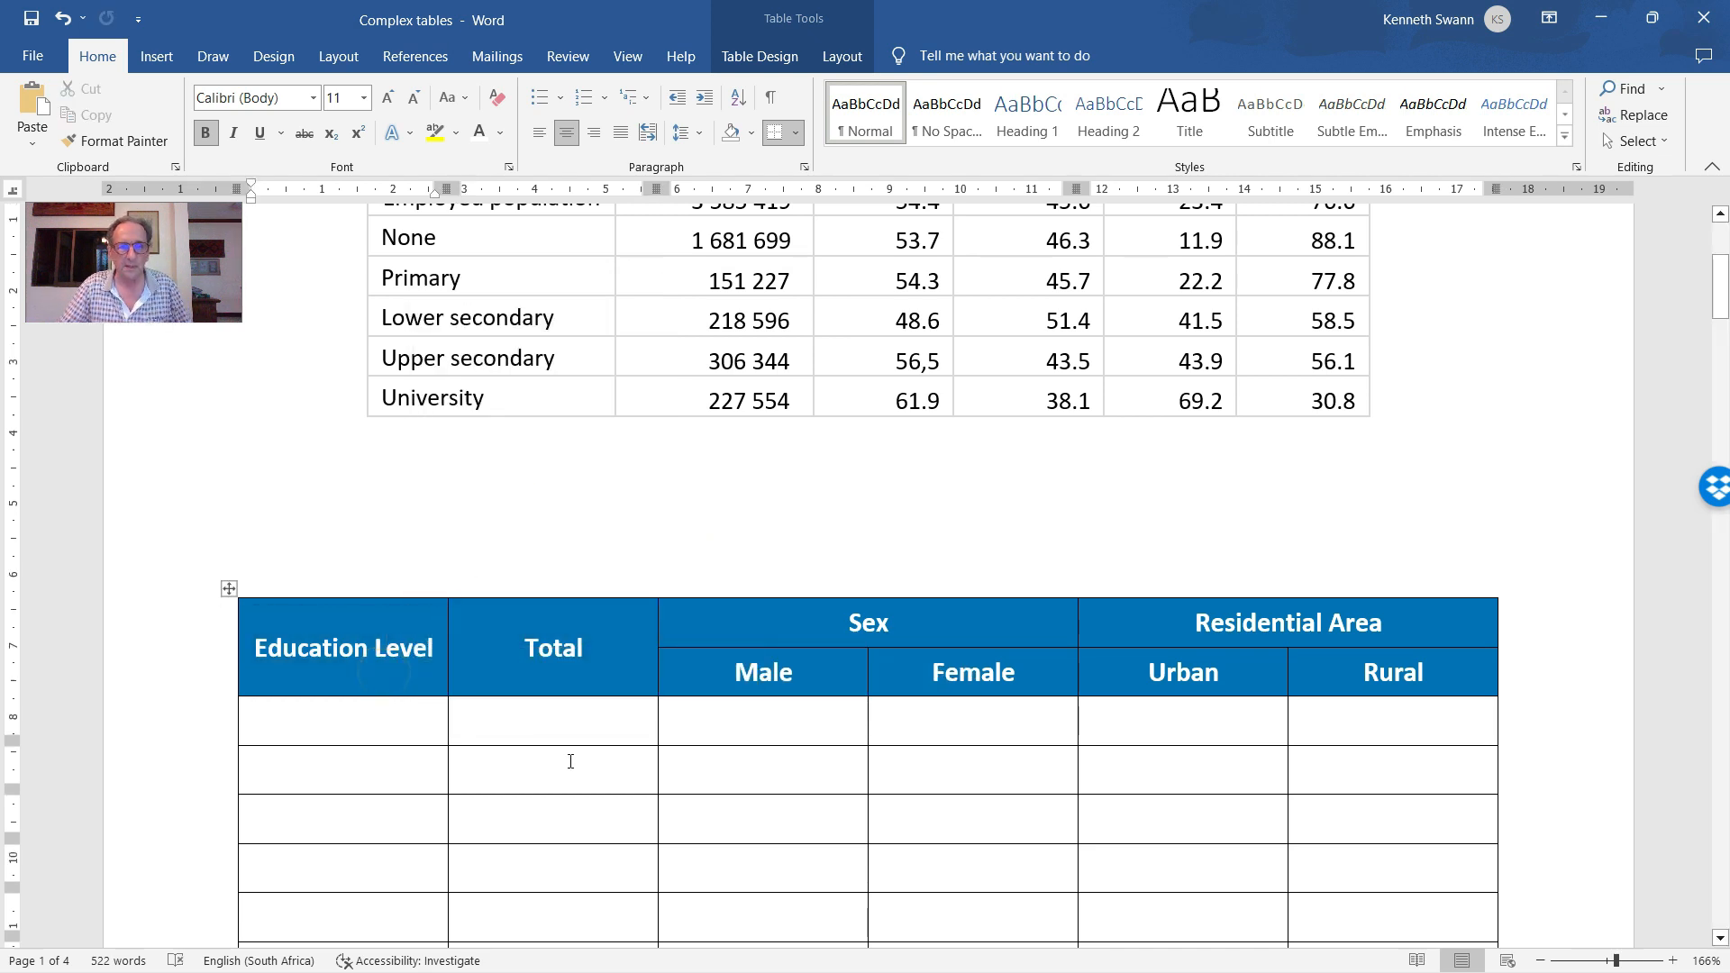
{"action": "scroll", "coordinate": [571, 761], "scroll_direction": "up", "scroll_amount": 4}
{"action": "scroll", "coordinate": [571, 761], "scroll_direction": "down", "scroll_amount": 4}
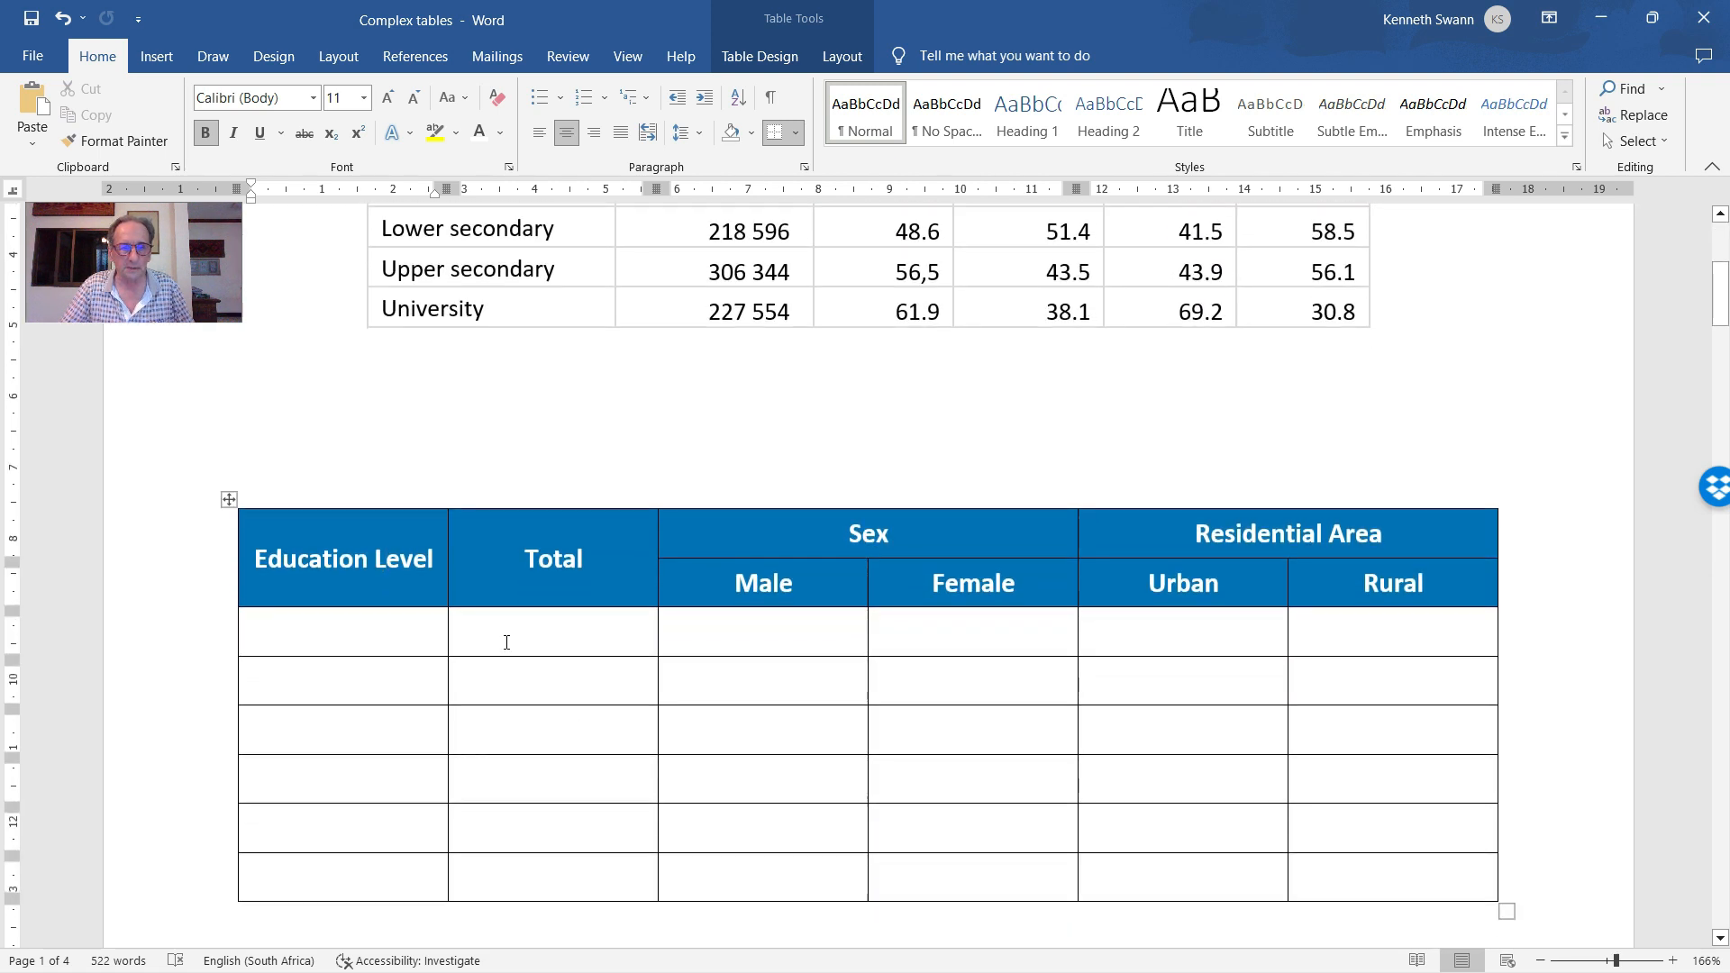
Apply Align Center to the header cells so their text is centred horizontally and vertically
{"action": "left_click_drag", "start_coordinate": [356, 560], "coordinate": [684, 569]}
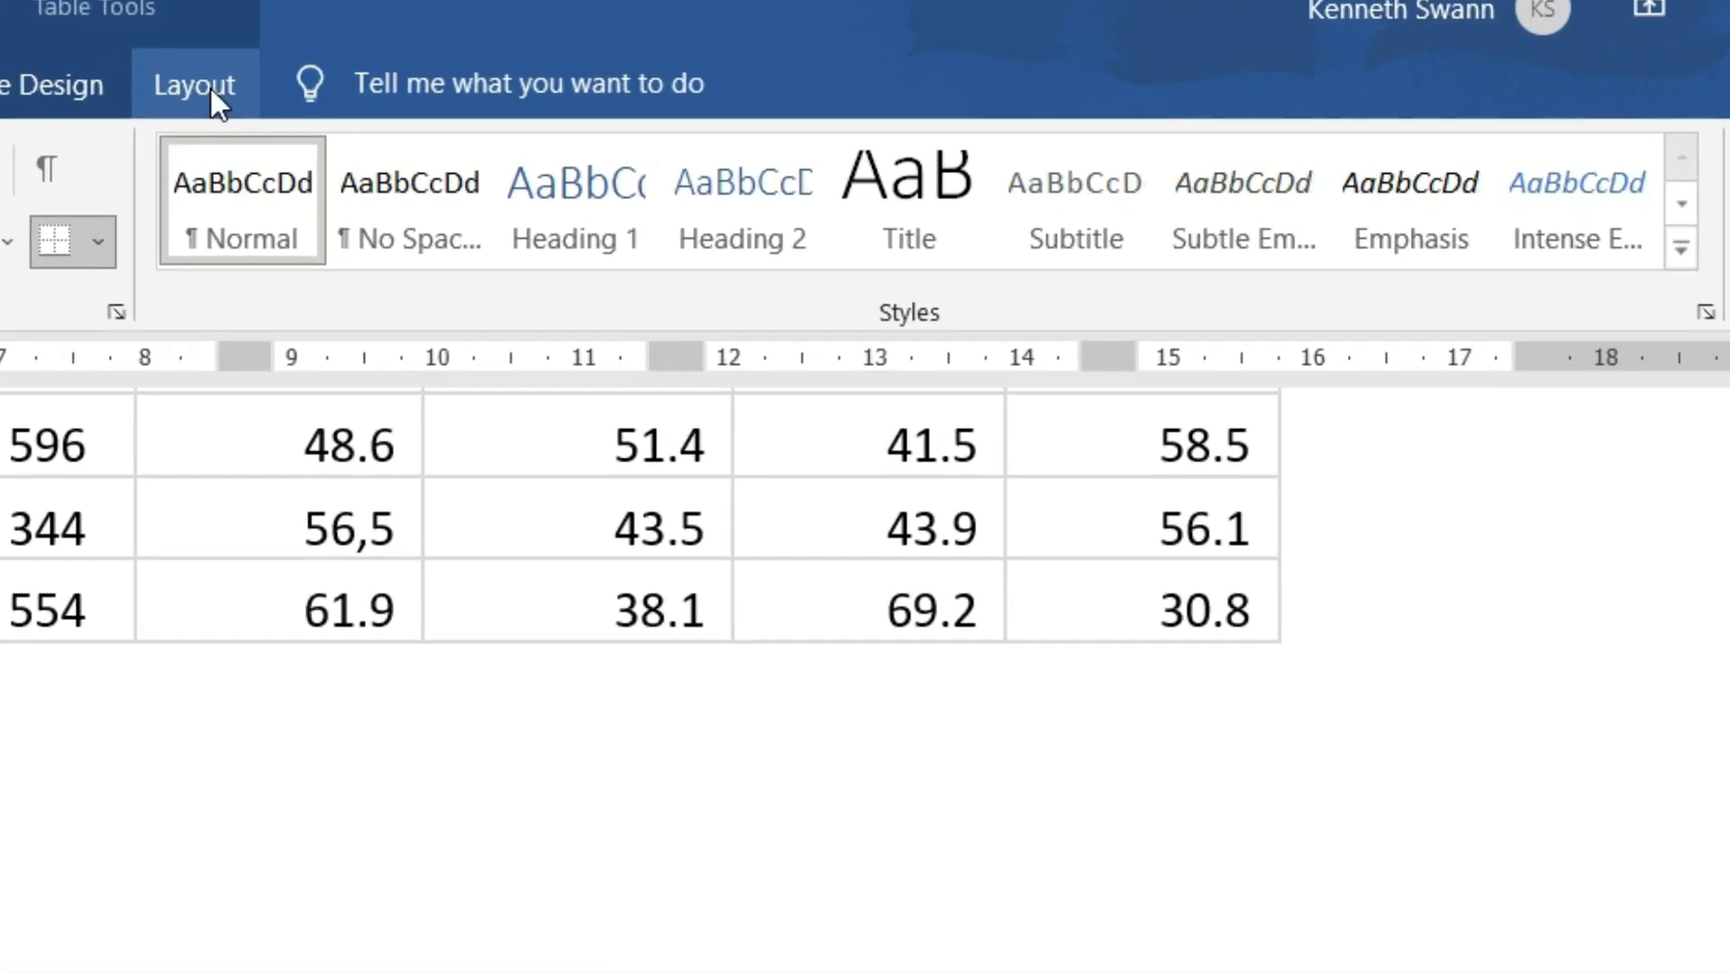
{"action": "left_click", "coordinate": [213, 90]}
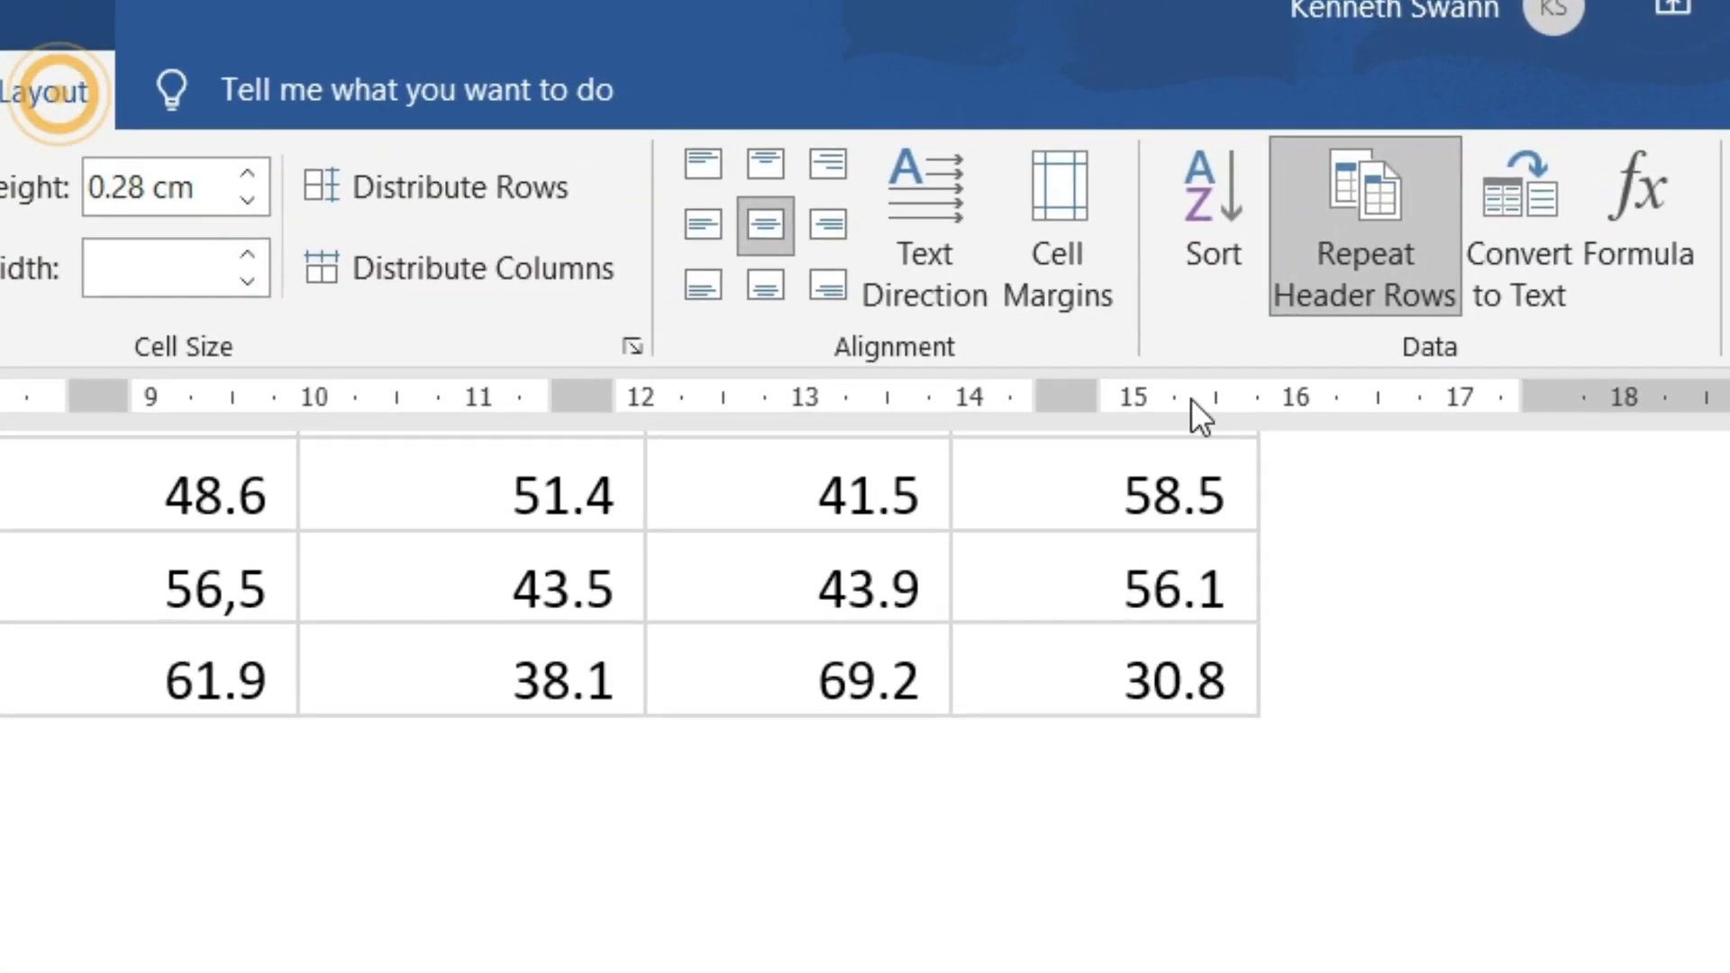
{"action": "left_click", "coordinate": [718, 240]}
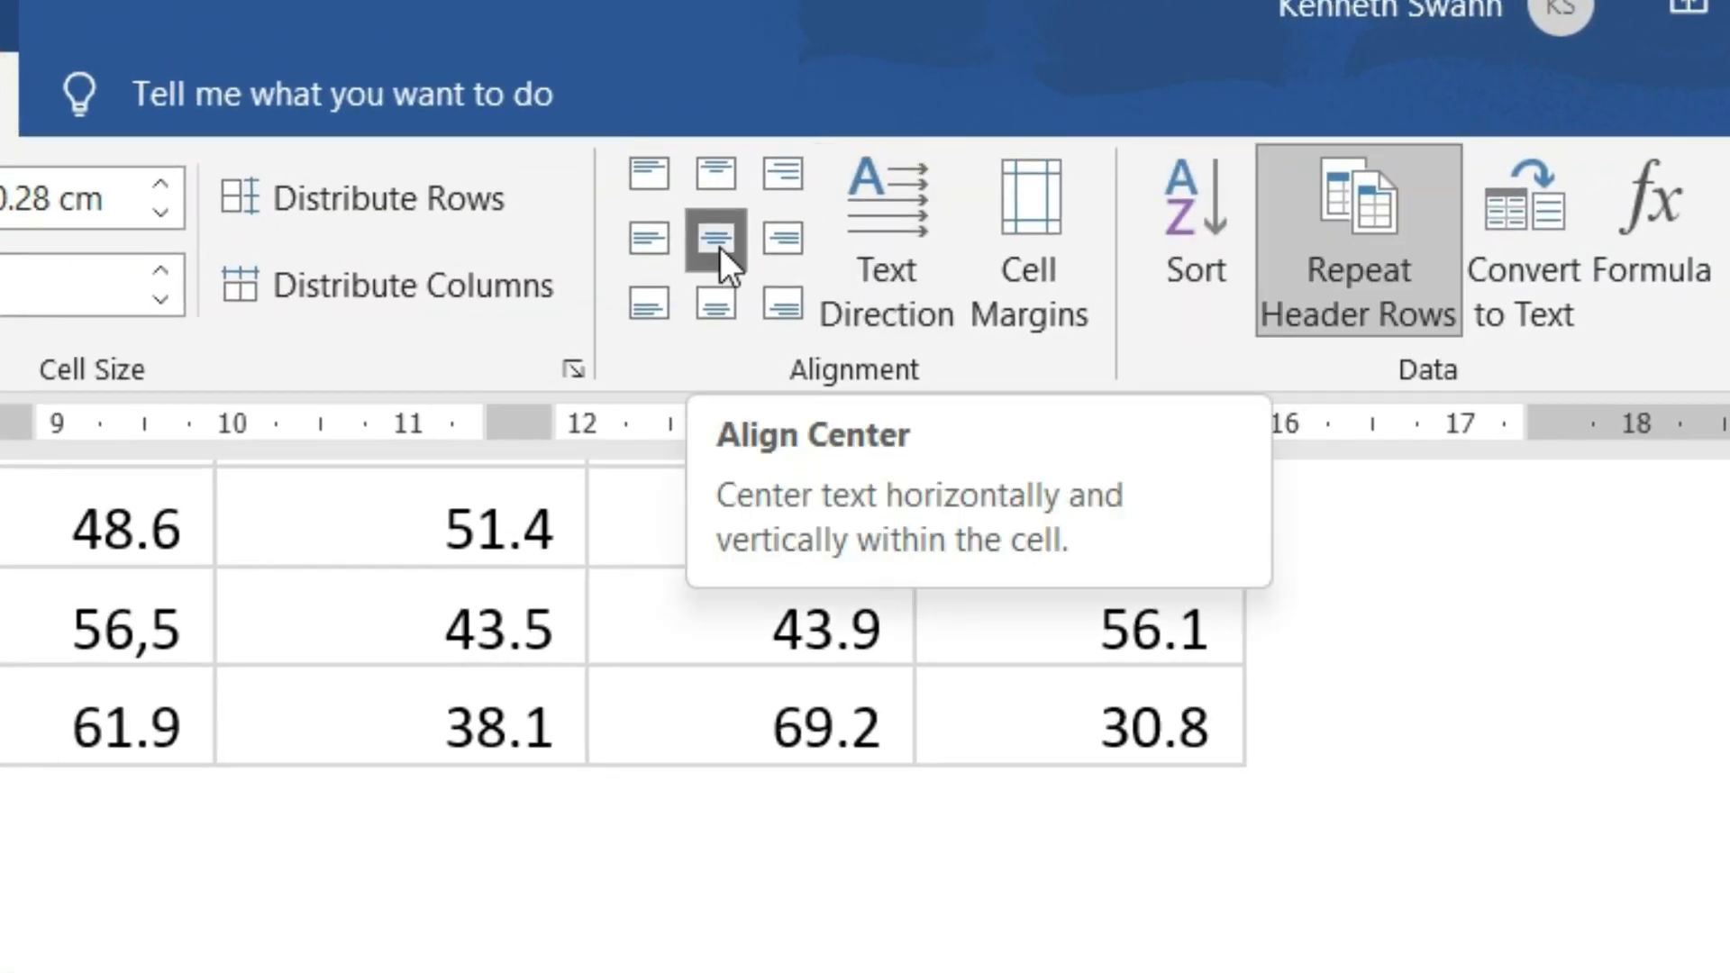
{"action": "left_click", "coordinate": [719, 243]}
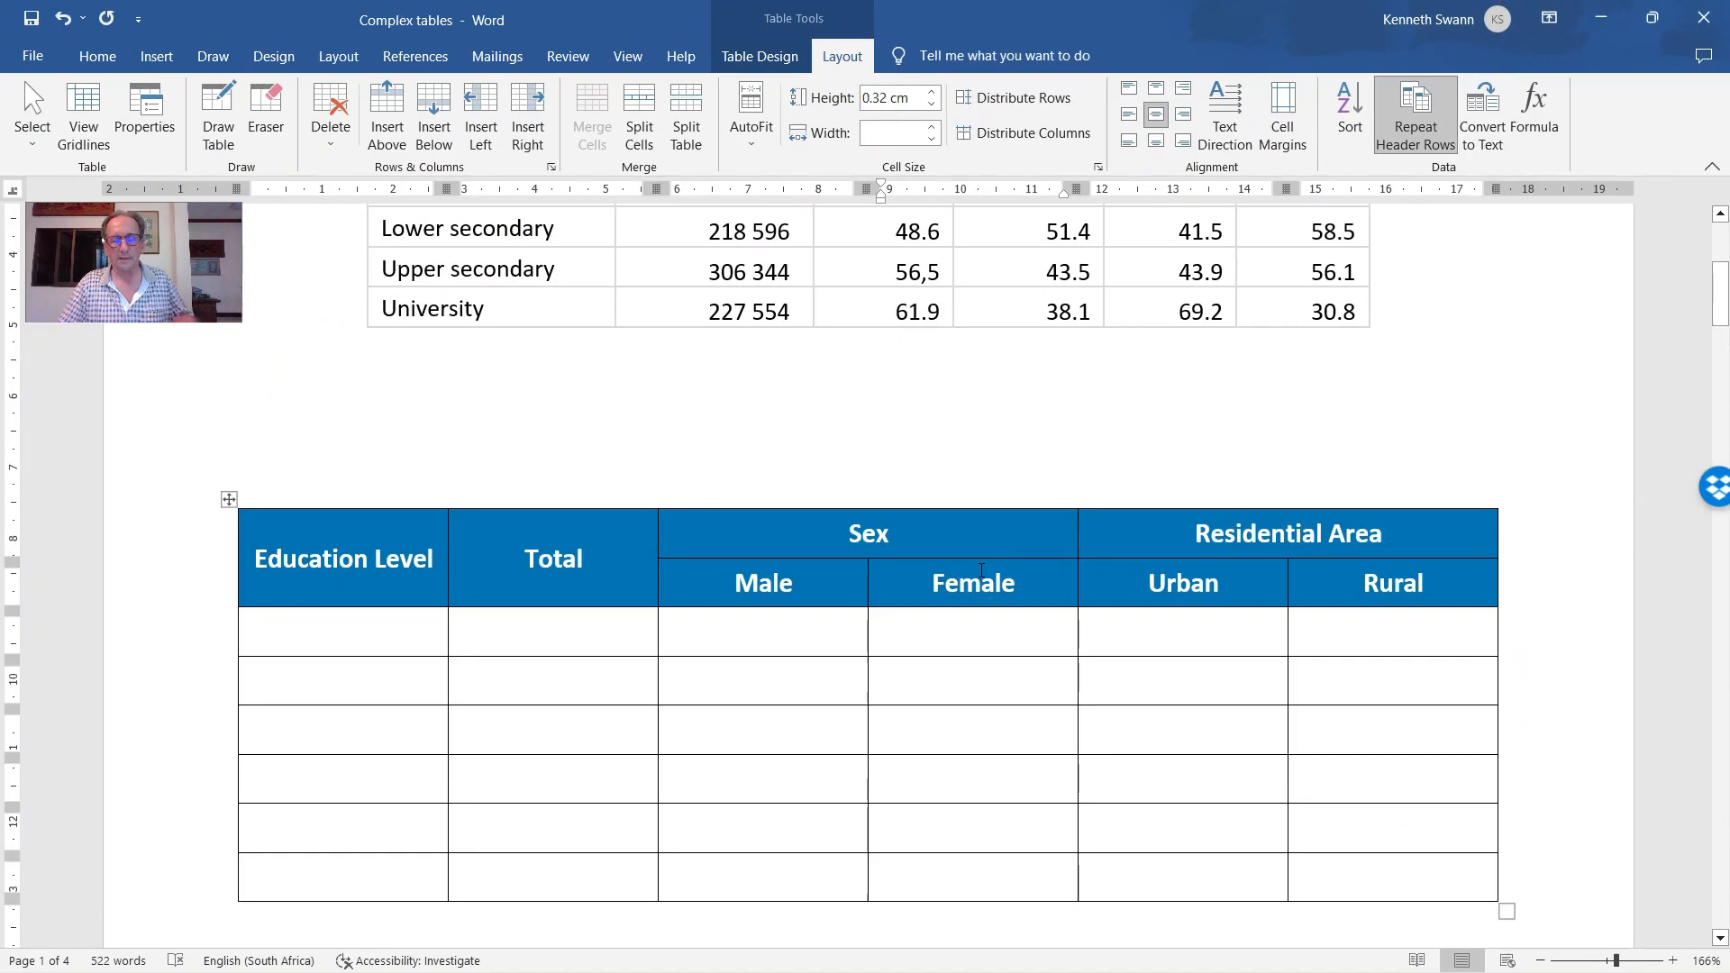
Centre the values in the Male, Female, Urban and Rural columns of the finished example table
{"action": "scroll", "coordinate": [989, 568], "scroll_direction": "down", "scroll_amount": 5}
{"action": "scroll", "coordinate": [989, 569], "scroll_direction": "down", "scroll_amount": 5}
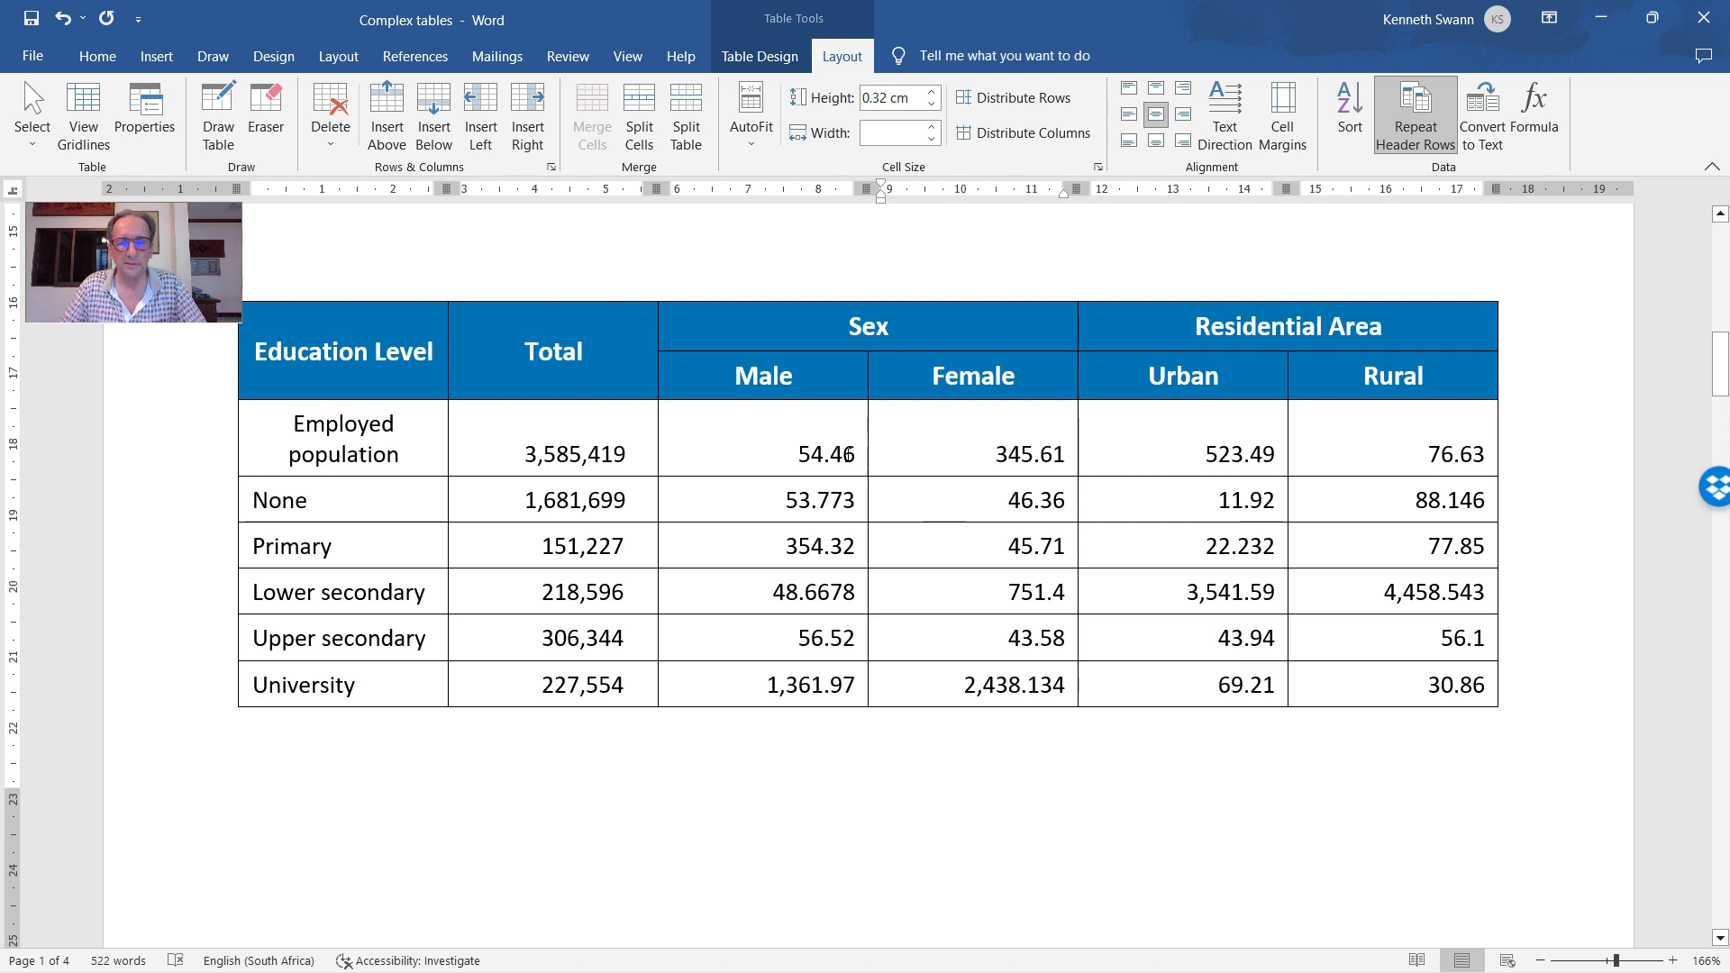
{"action": "scroll", "coordinate": [847, 450], "scroll_direction": "up", "scroll_amount": 15}
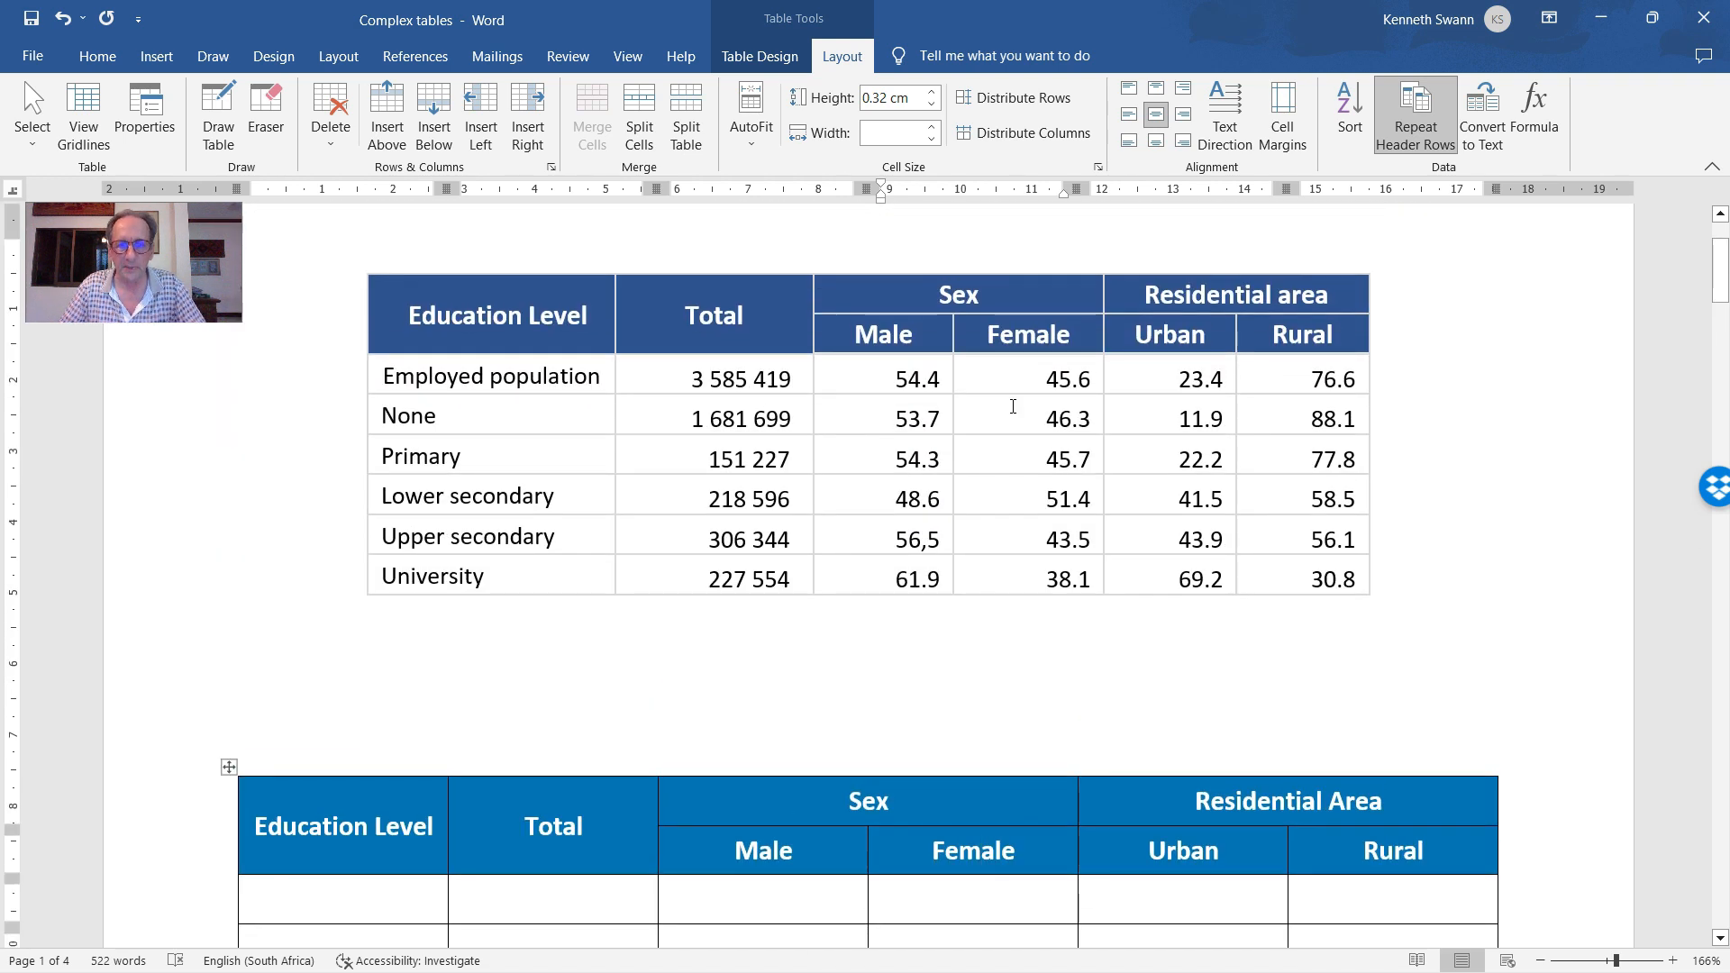
{"action": "scroll", "coordinate": [1028, 520], "scroll_direction": "down", "scroll_amount": 10}
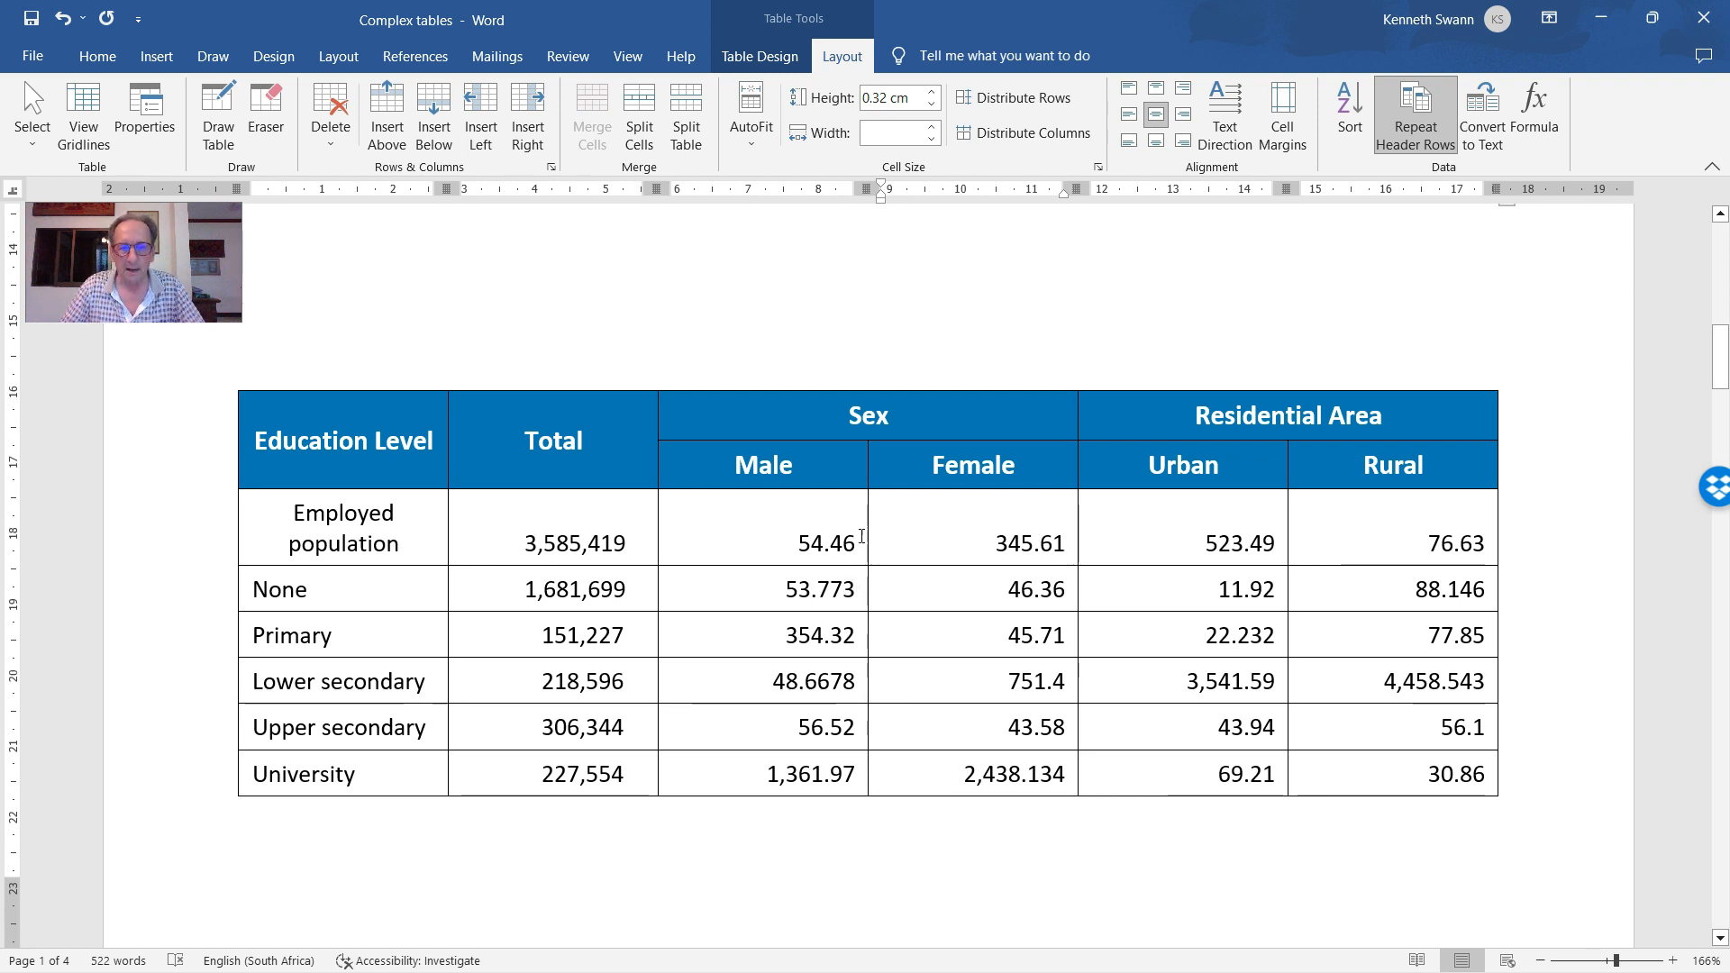
{"action": "scroll", "coordinate": [937, 602], "scroll_direction": "up", "scroll_amount": 12}
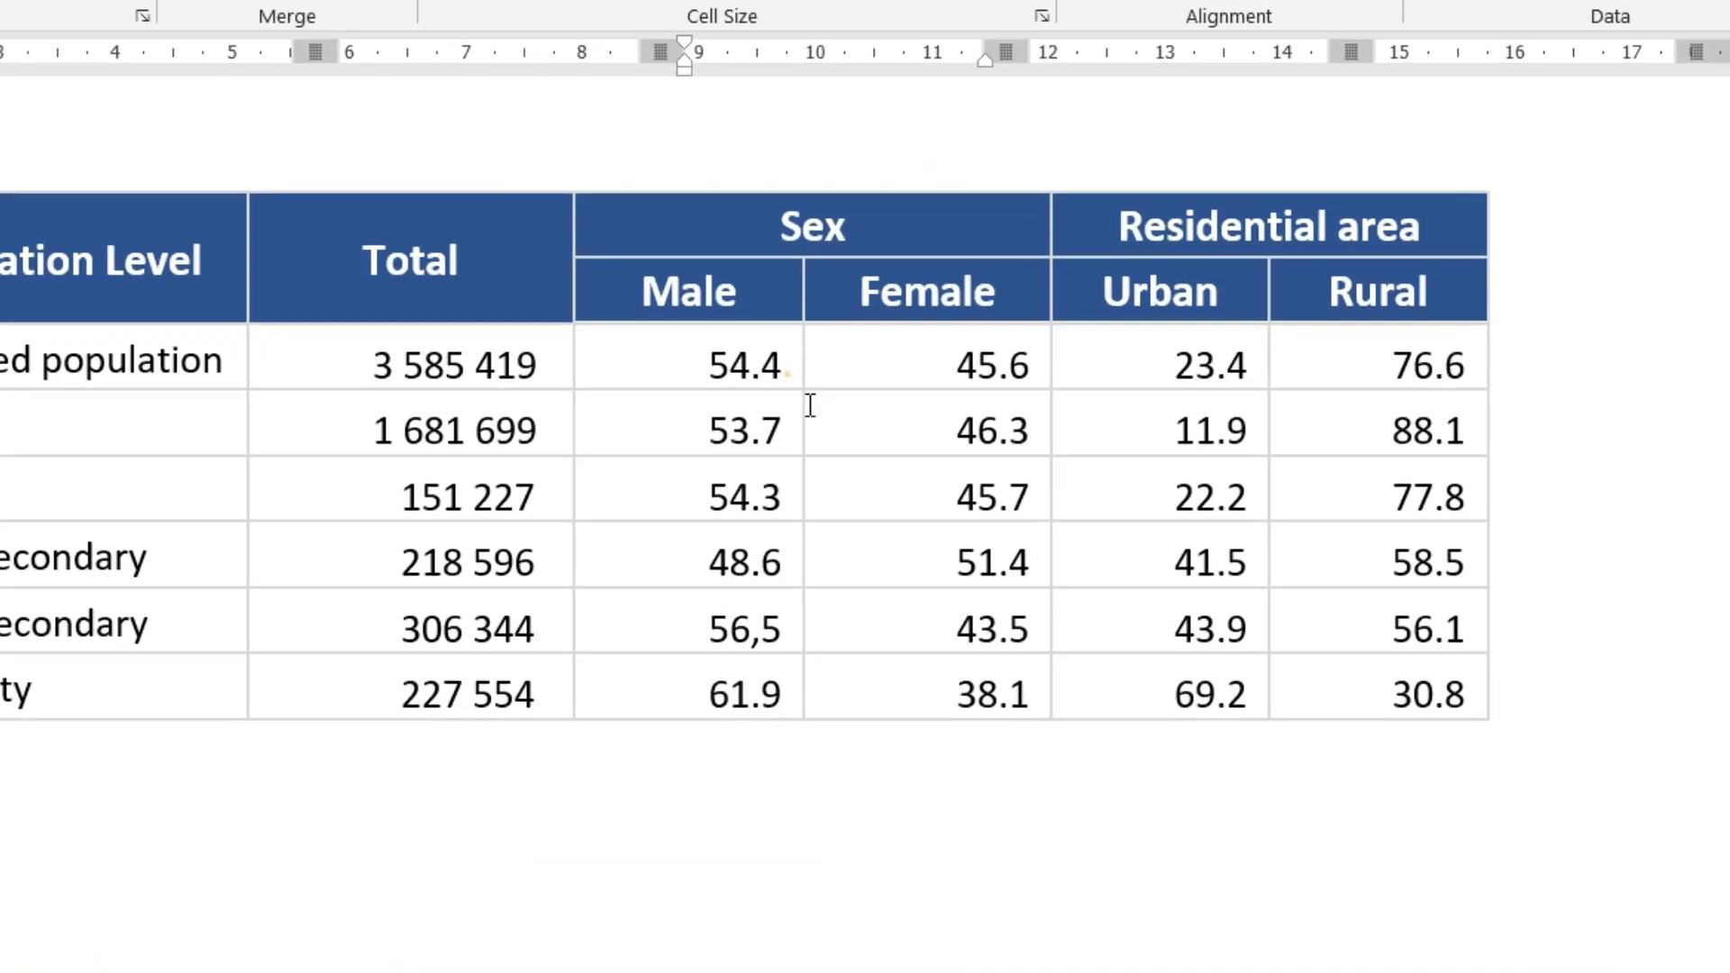
{"action": "left_click_drag", "start_coordinate": [945, 384], "coordinate": [1293, 579]}
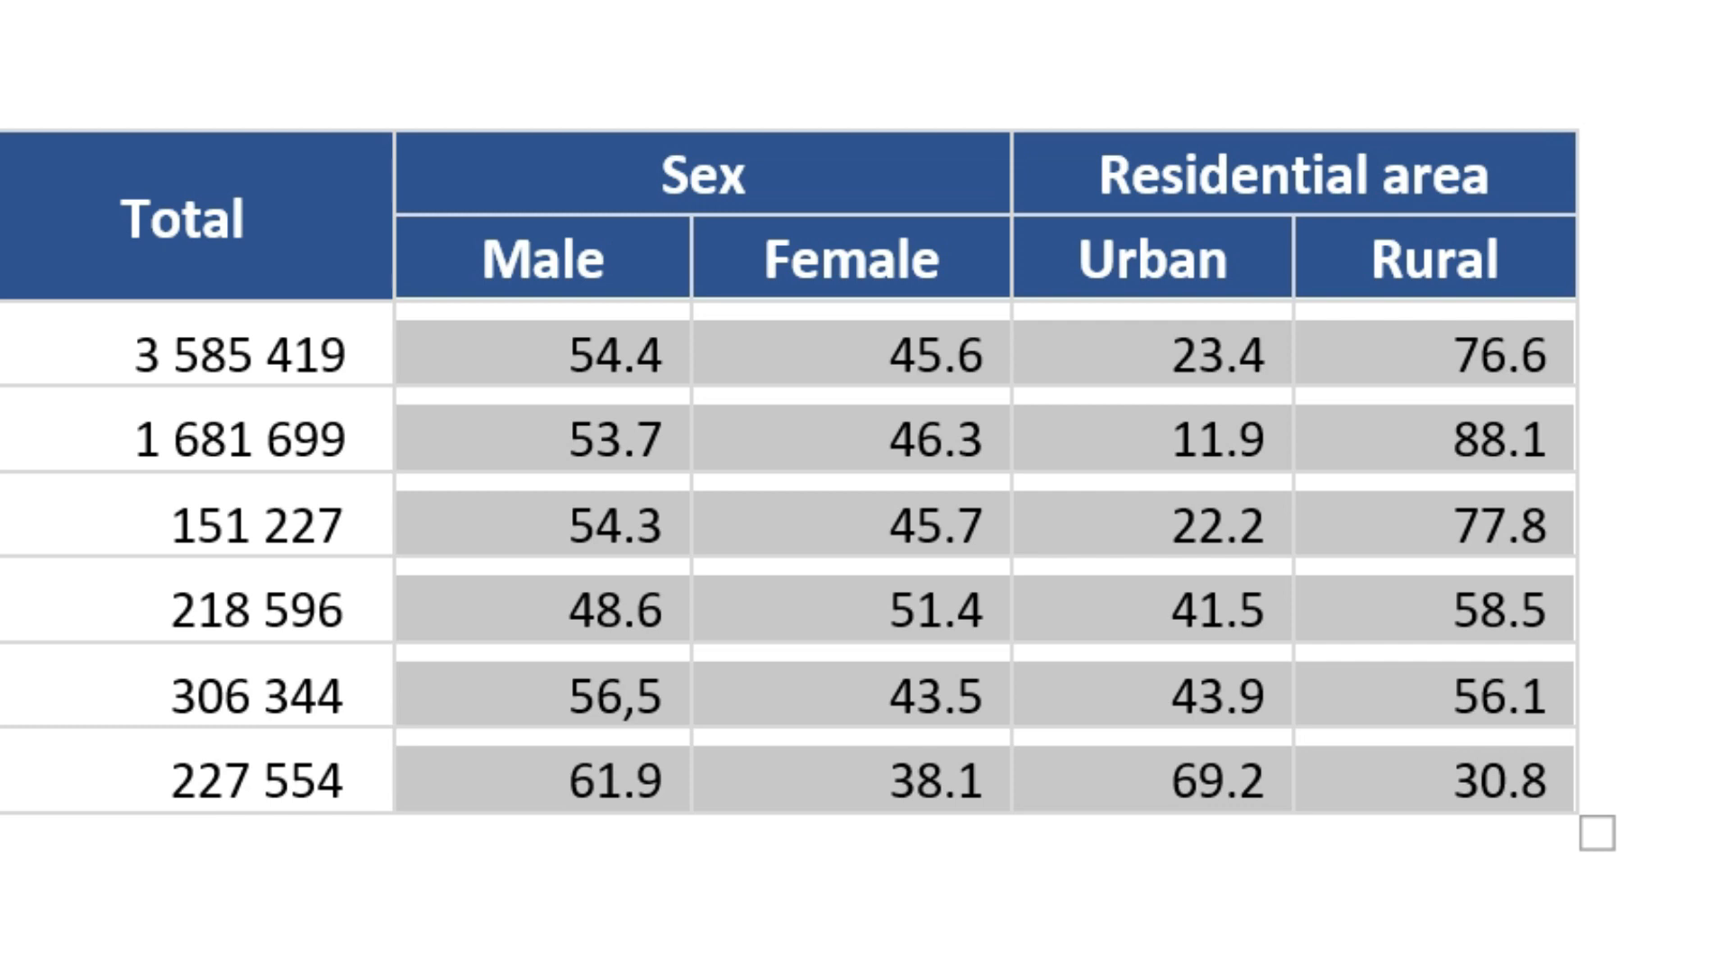
{"action": "key", "text": "ctrl+e"}
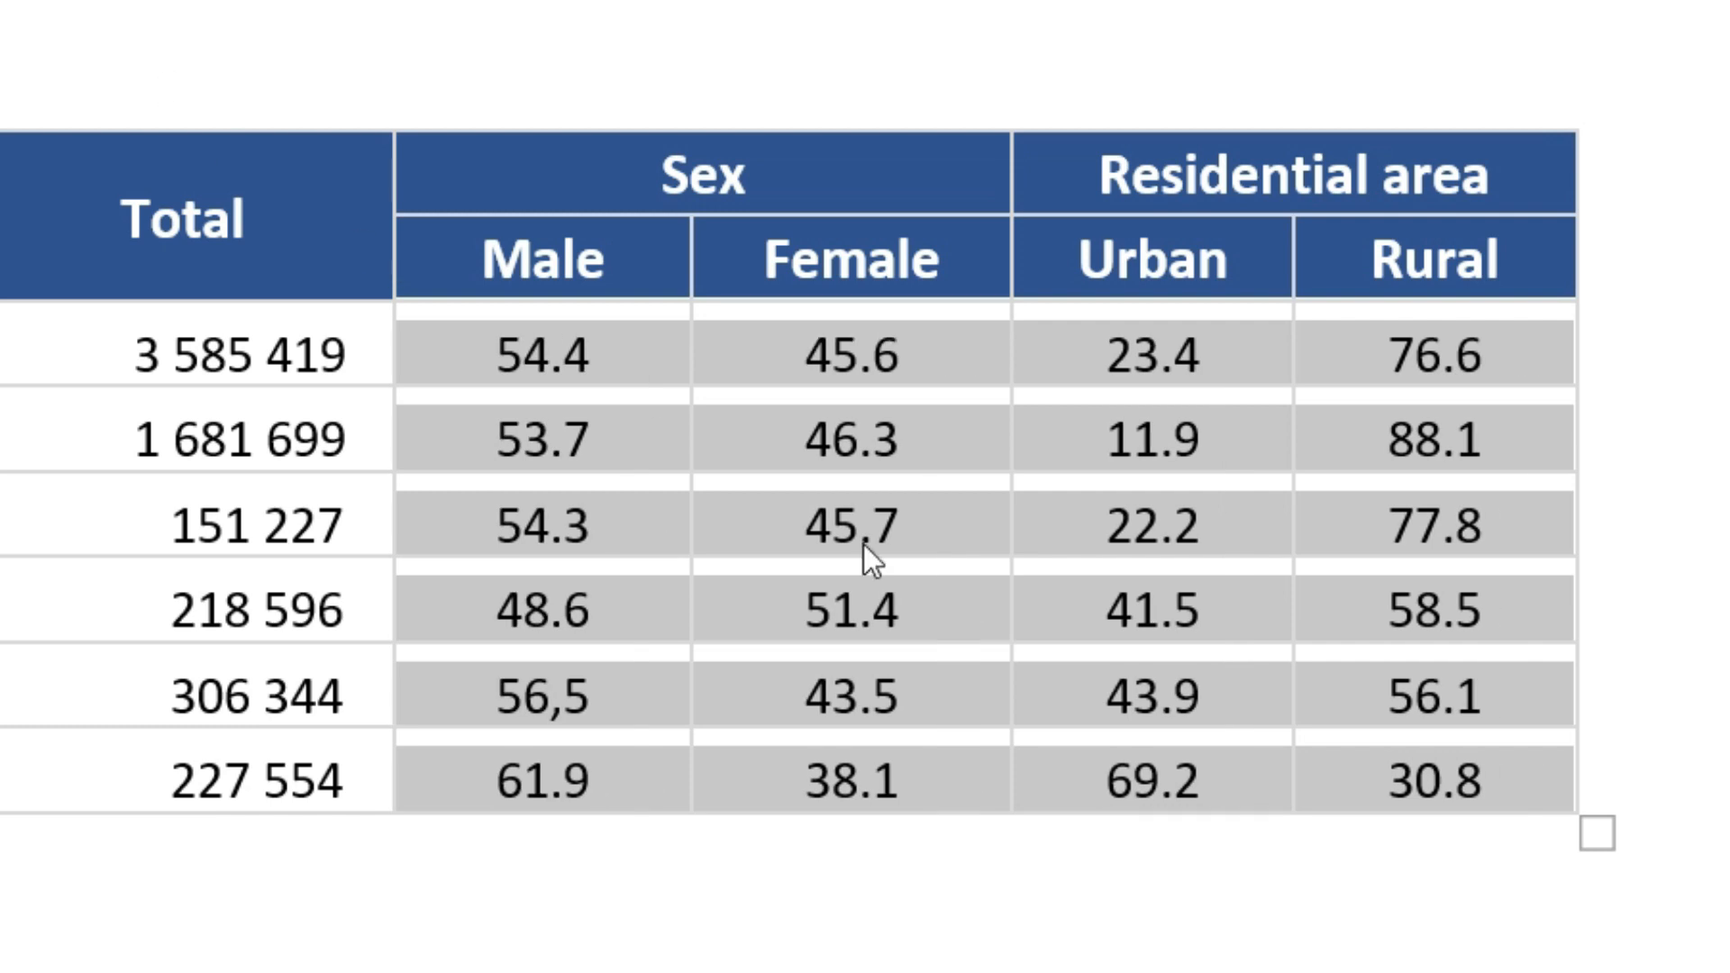
Try adding an extra character before the Lower secondary row's Female value in the example table, and remove it
{"action": "left_click", "coordinate": [950, 596]}
{"action": "left_click_drag", "start_coordinate": [948, 602], "coordinate": [816, 602]}
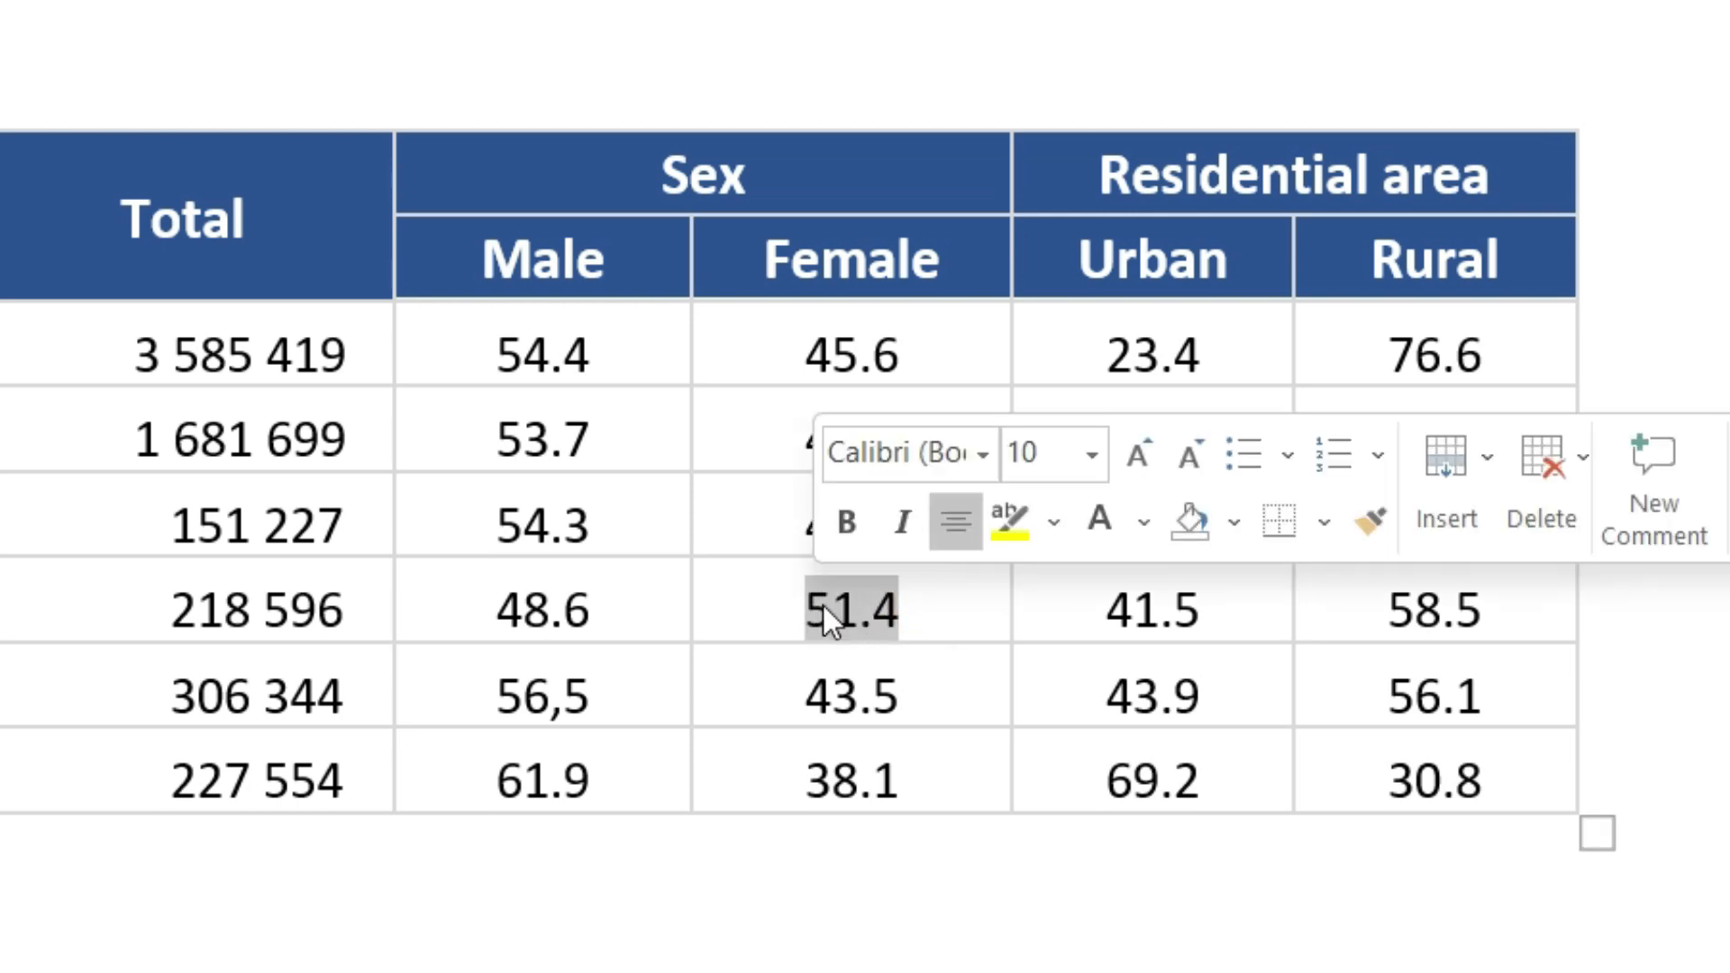
{"action": "left_click", "coordinate": [814, 602]}
{"action": "type", "text": "d"}
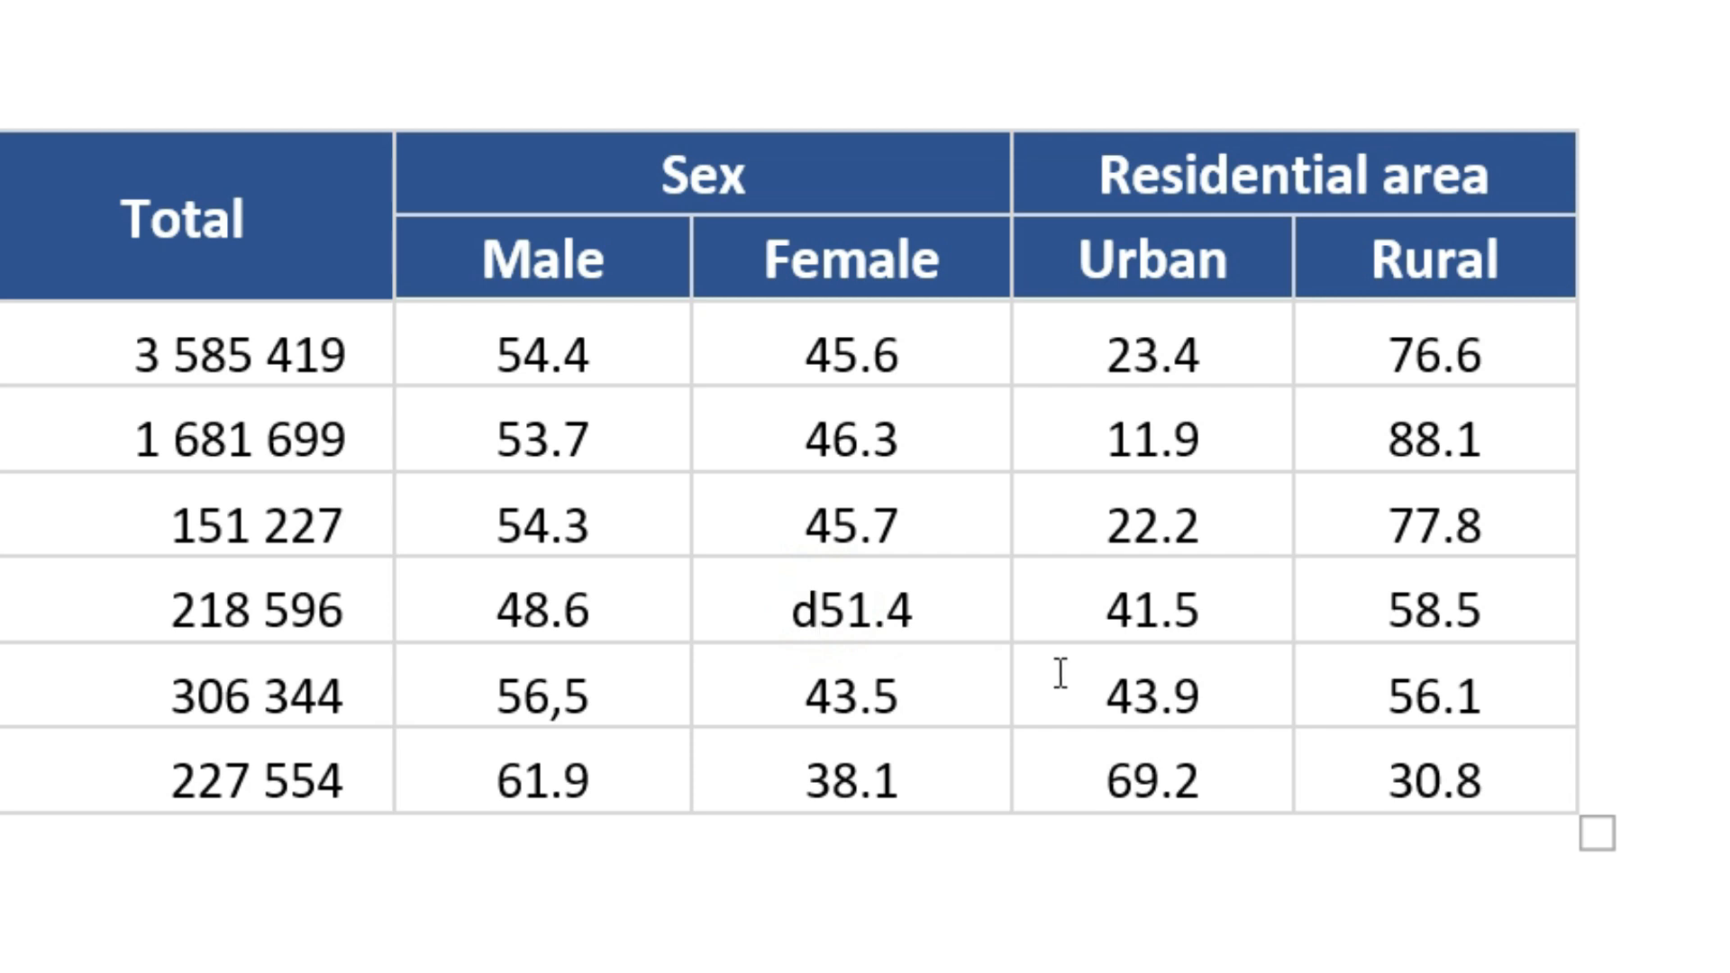
{"action": "key", "text": "BackSpace"}
{"action": "type", "text": "5"}
{"action": "key", "text": "BackSpace"}
Insert 444 in front of the Female value in the Employed population row of the example table
{"action": "left_click_drag", "start_coordinate": [795, 340], "coordinate": [919, 776]}
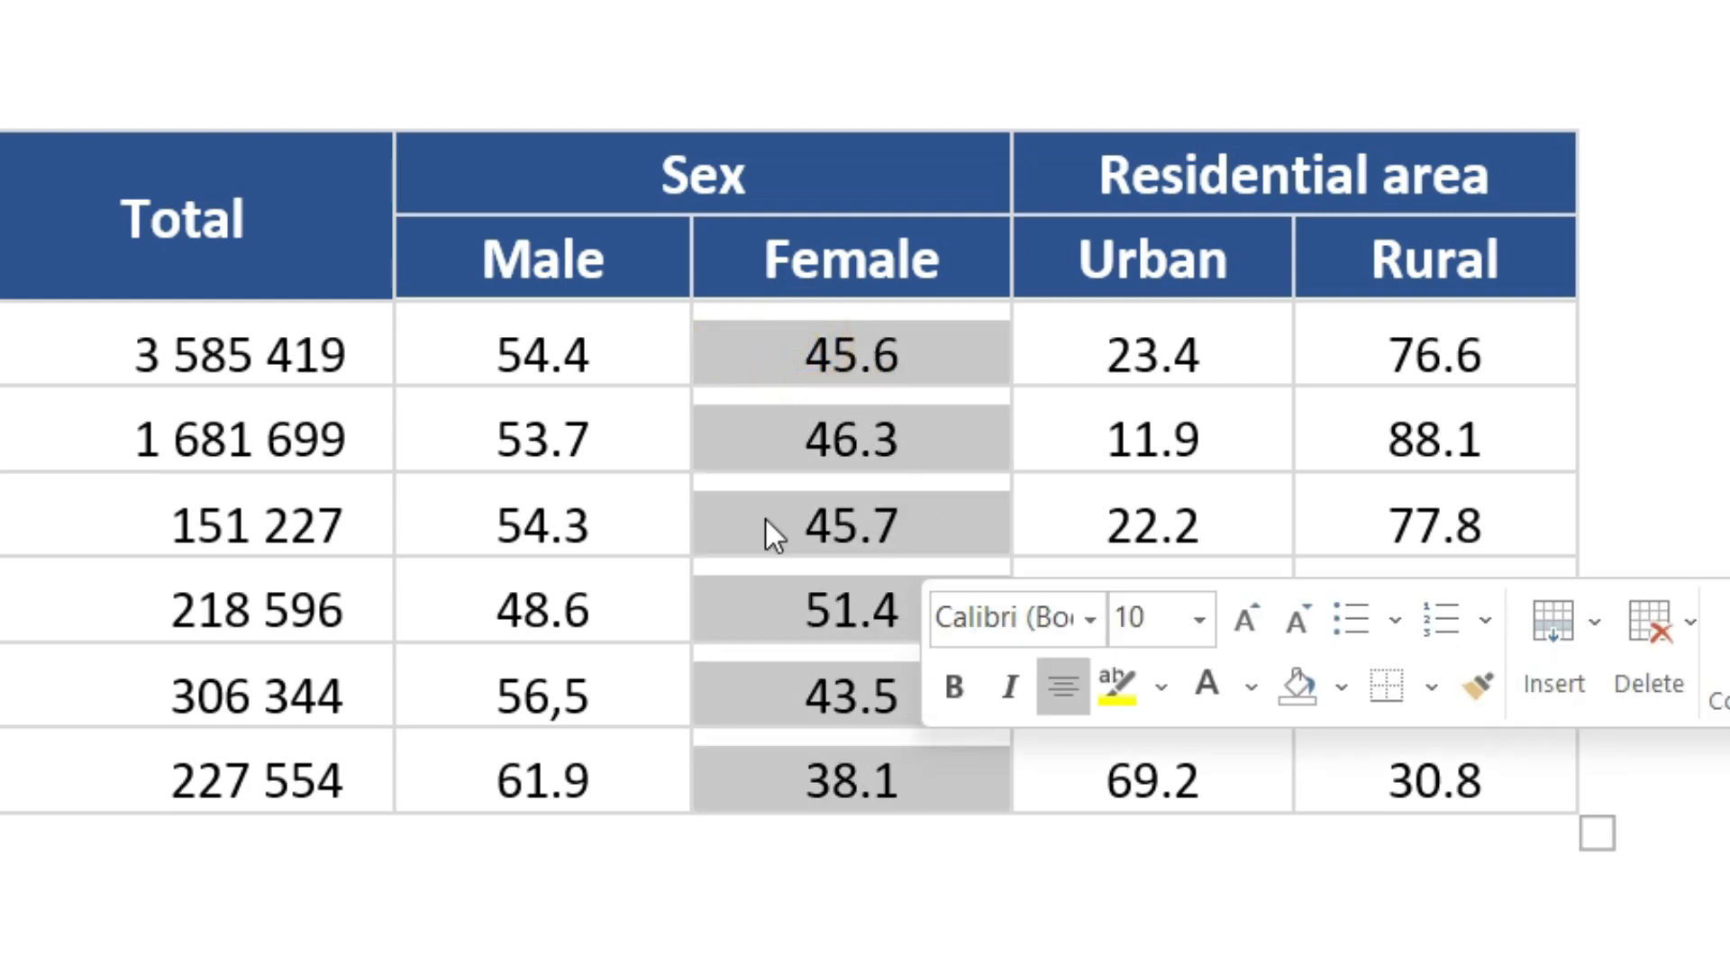
{"action": "left_click_drag", "start_coordinate": [497, 356], "coordinate": [754, 761]}
{"action": "left_click", "coordinate": [886, 582]}
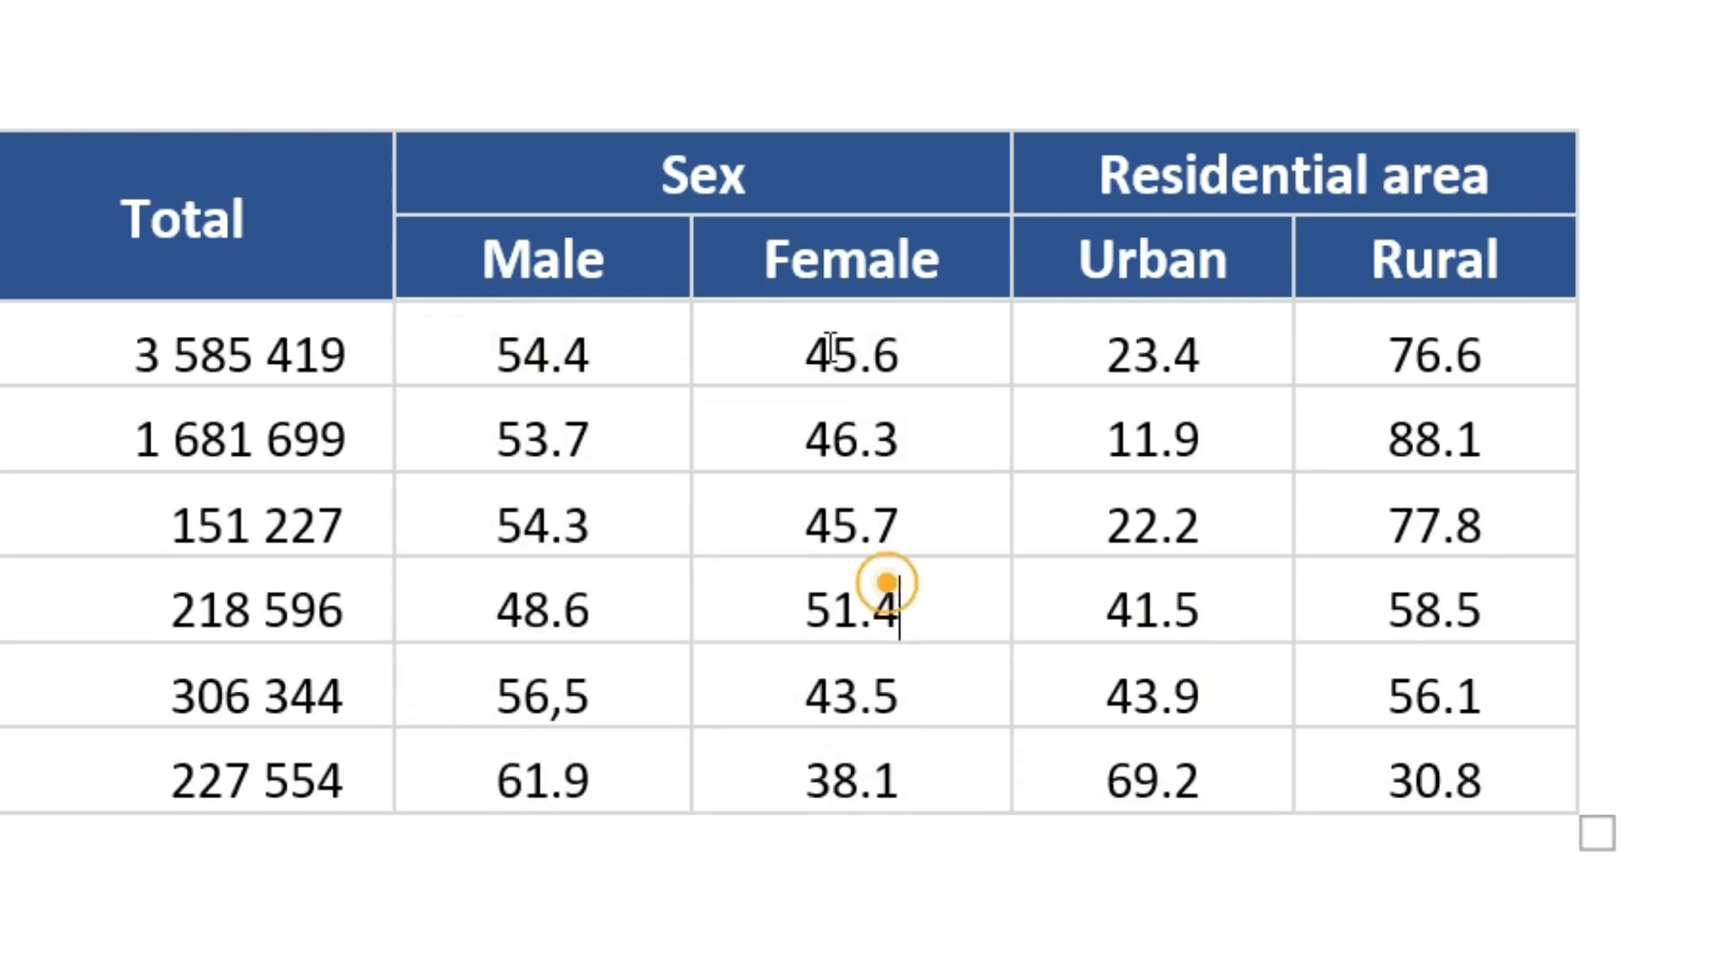
{"action": "left_click", "coordinate": [801, 342]}
{"action": "type", "text": "444"}
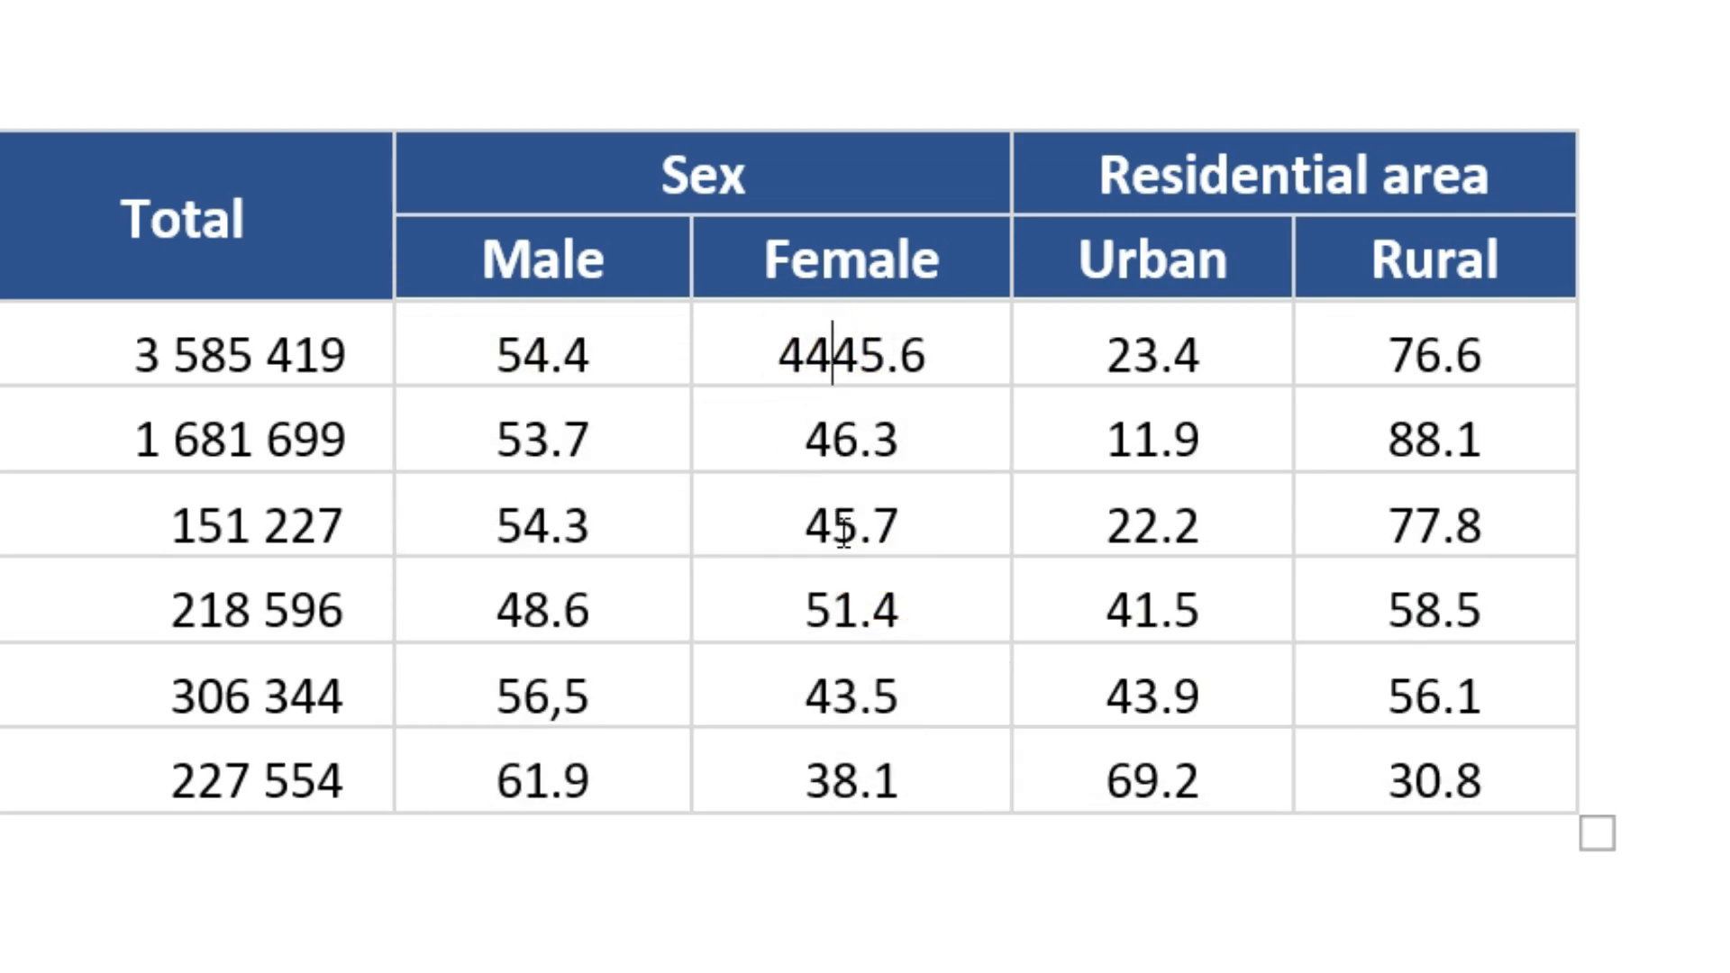
{"action": "left_click", "coordinate": [915, 375]}
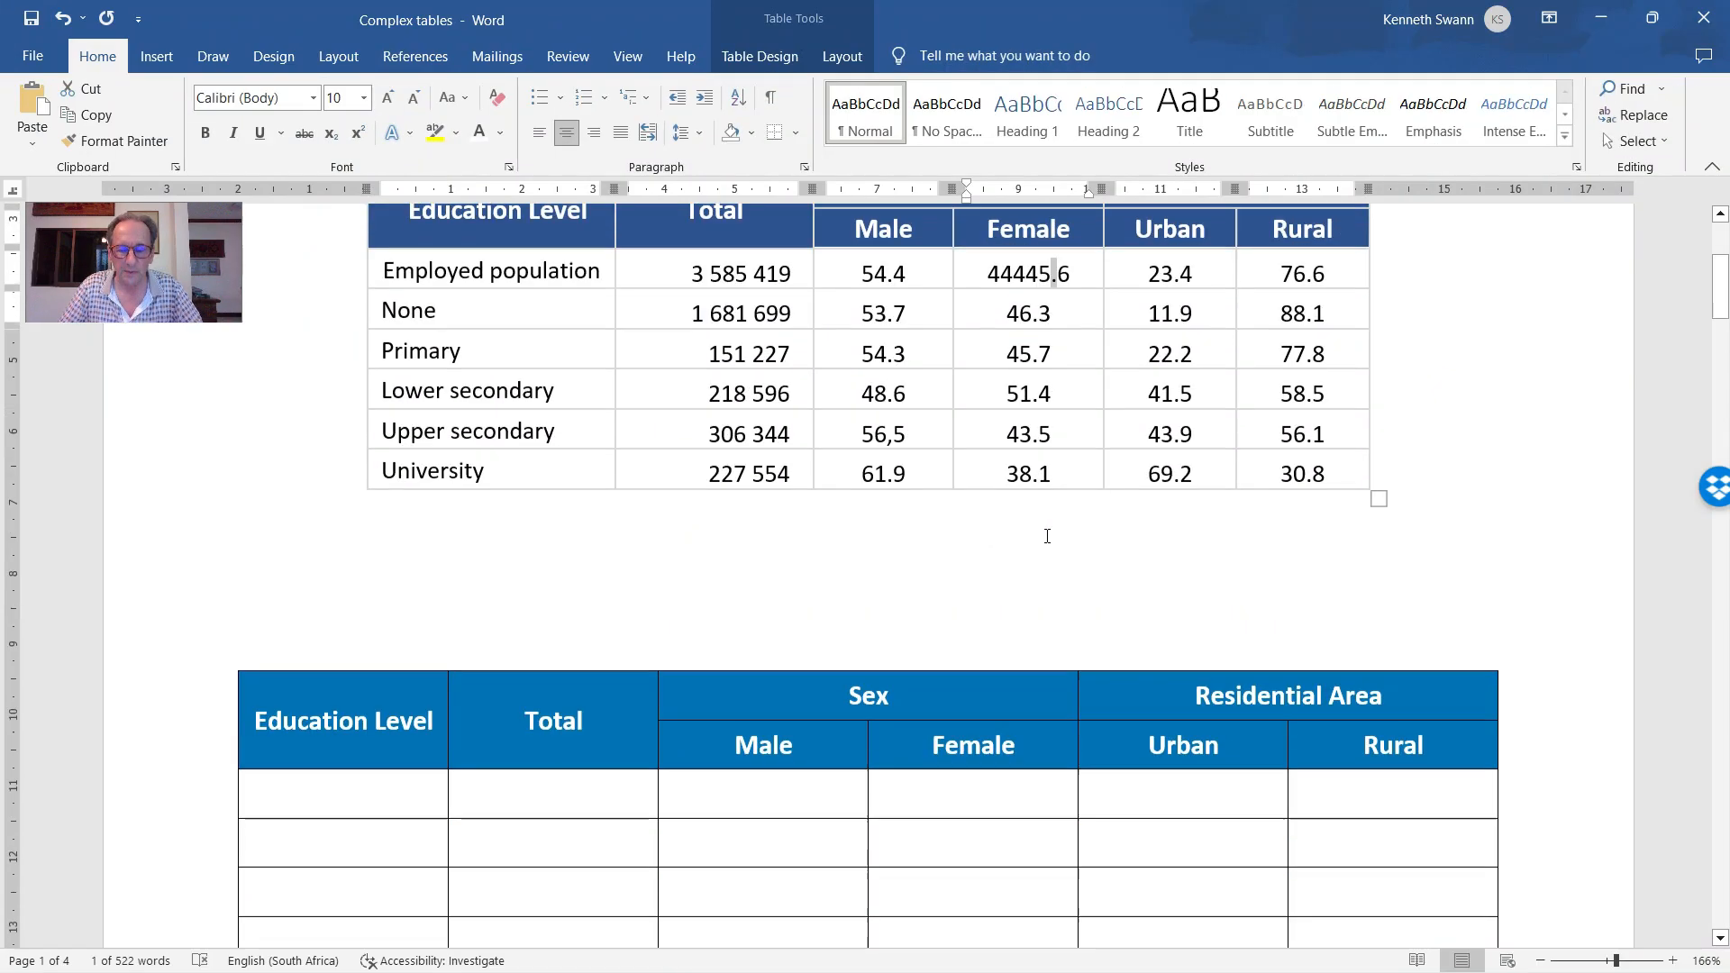
{"action": "scroll", "coordinate": [1045, 536], "scroll_direction": "down", "scroll_amount": 8}
{"action": "scroll", "coordinate": [1047, 536], "scroll_direction": "down", "scroll_amount": 1}
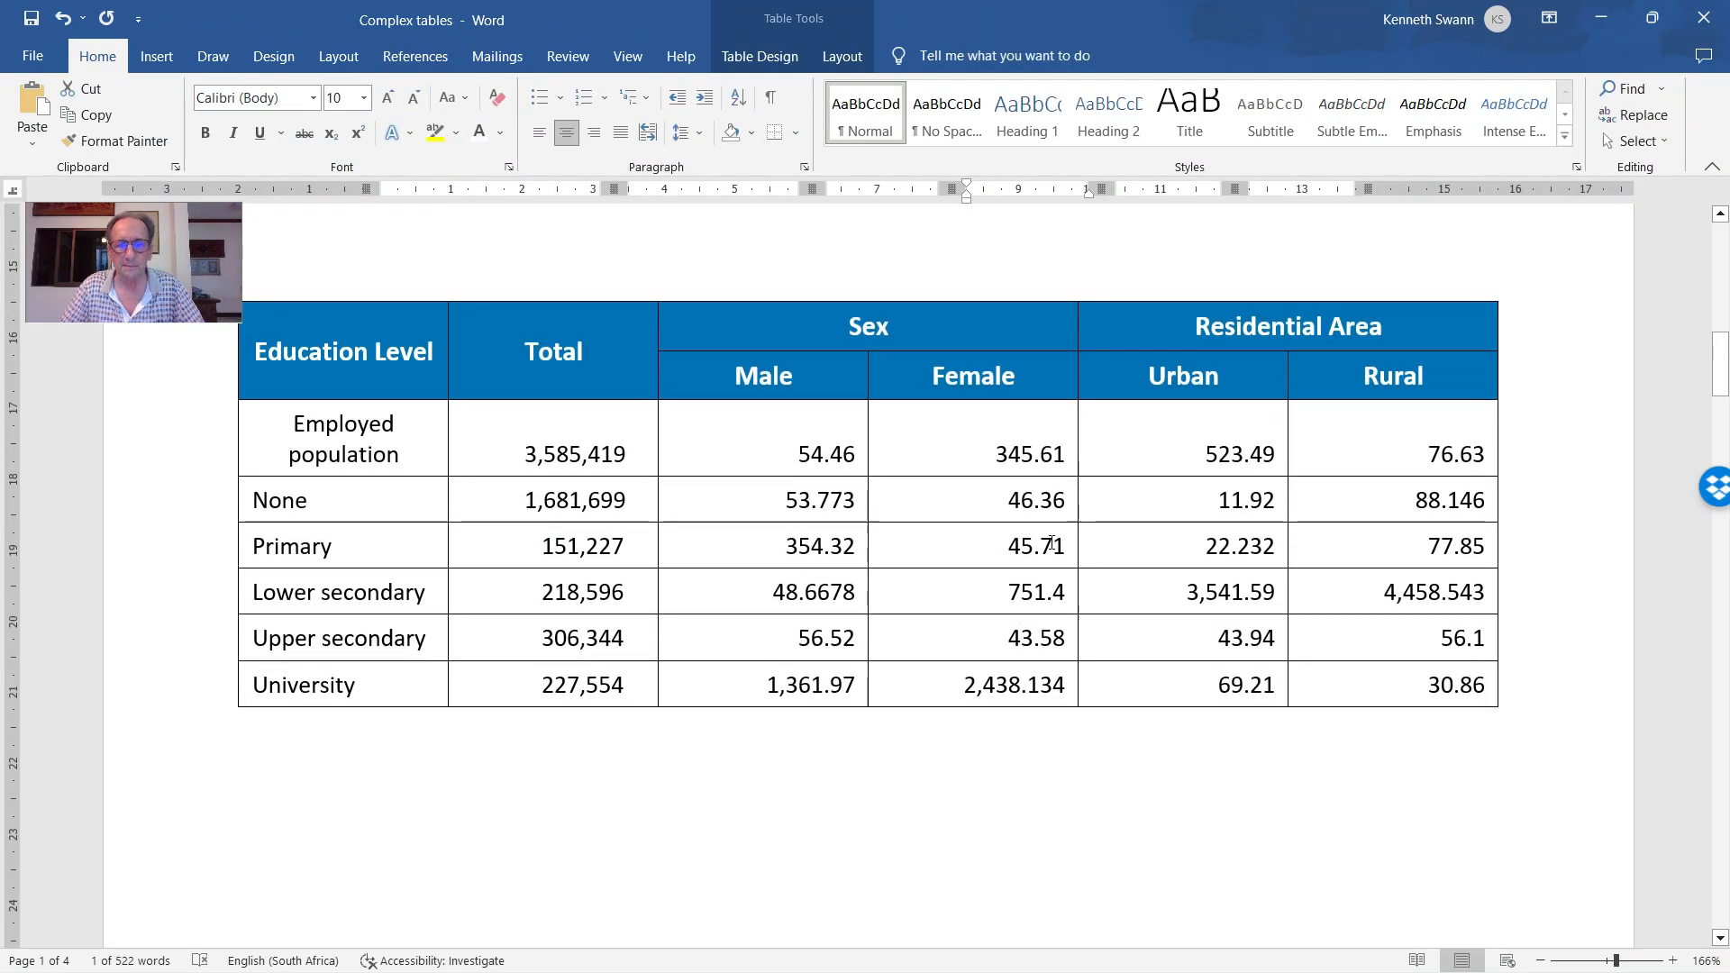
Left-align the values in the Male, Female, Urban and Rural columns of the education level table
{"action": "left_click", "coordinate": [804, 453]}
{"action": "left_click_drag", "start_coordinate": [805, 454], "coordinate": [1402, 683]}
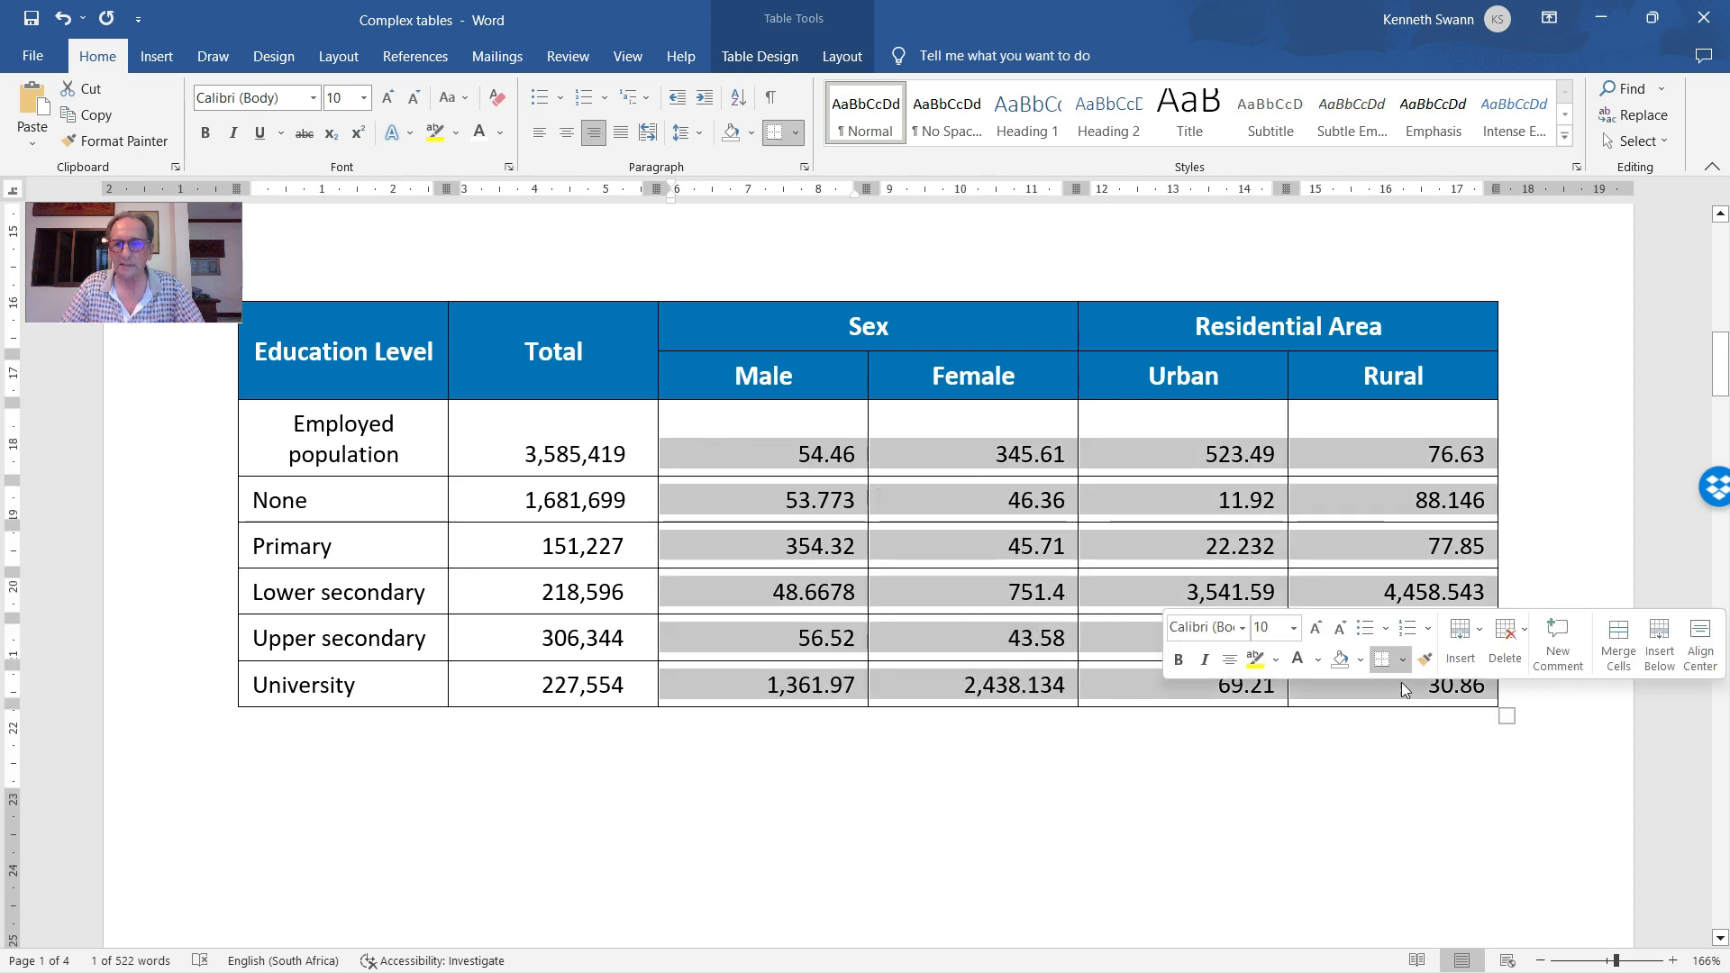
{"action": "left_click", "coordinate": [540, 137]}
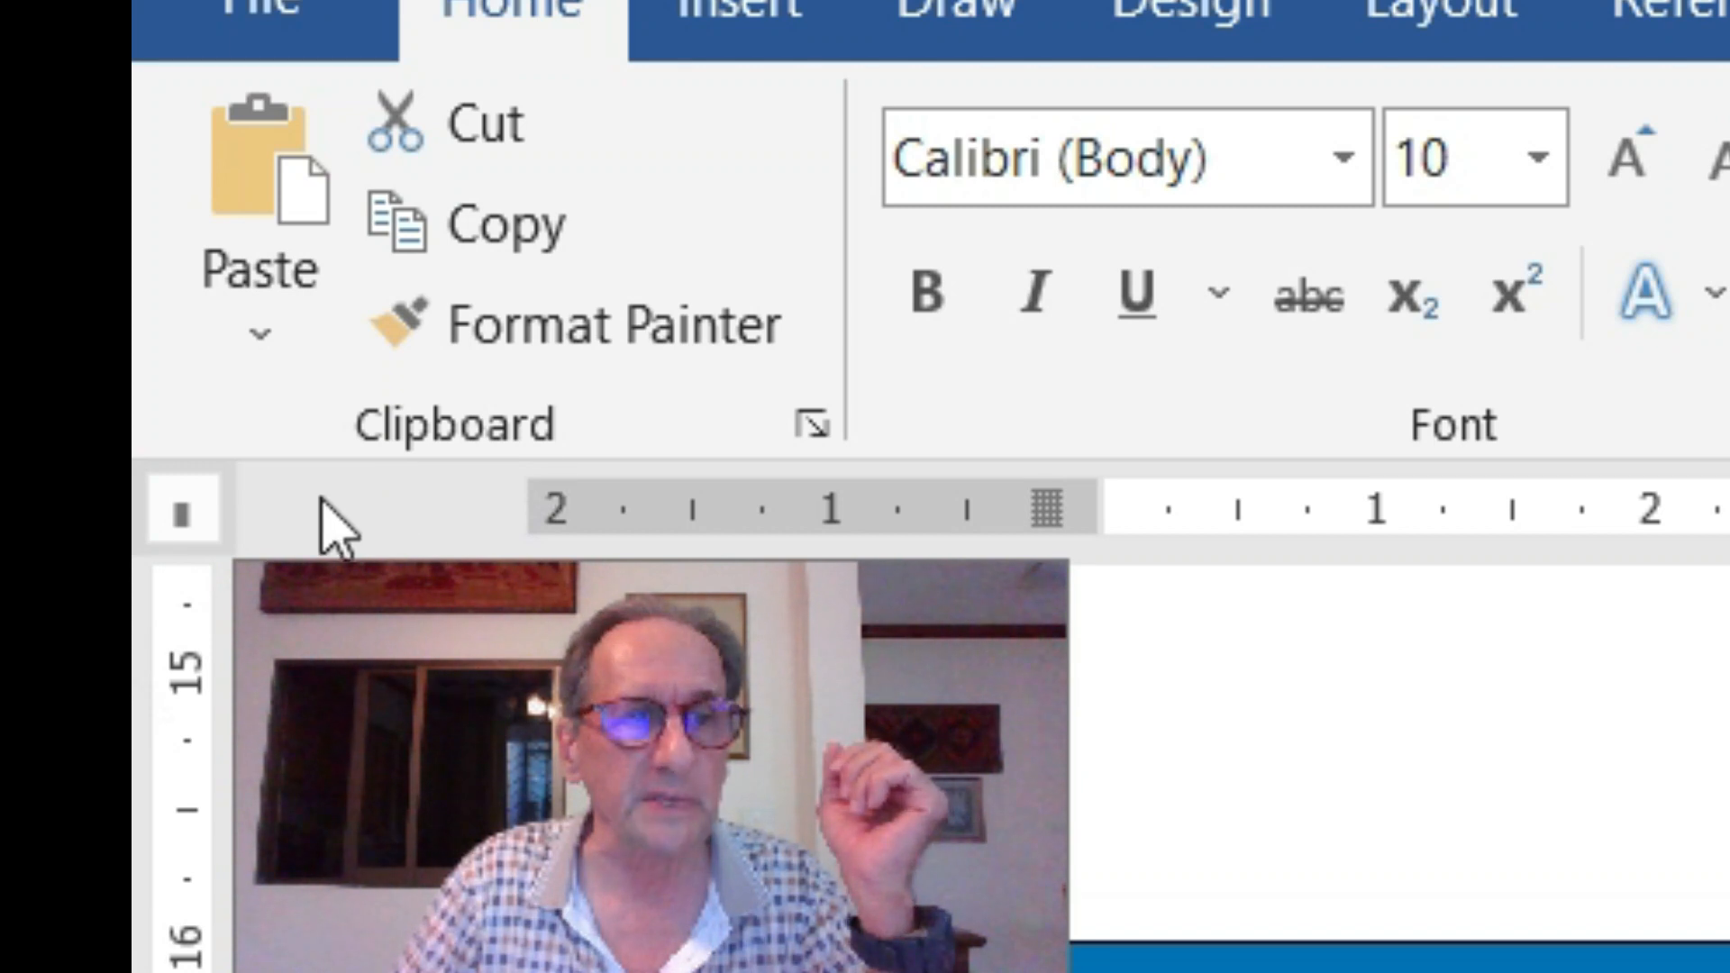
Align the Male, Female, Urban and Rural values on their decimal points with a decimal tab stop at about 7 cm on the ruler
{"action": "left_click", "coordinate": [193, 521]}
{"action": "left_click", "coordinate": [192, 520]}
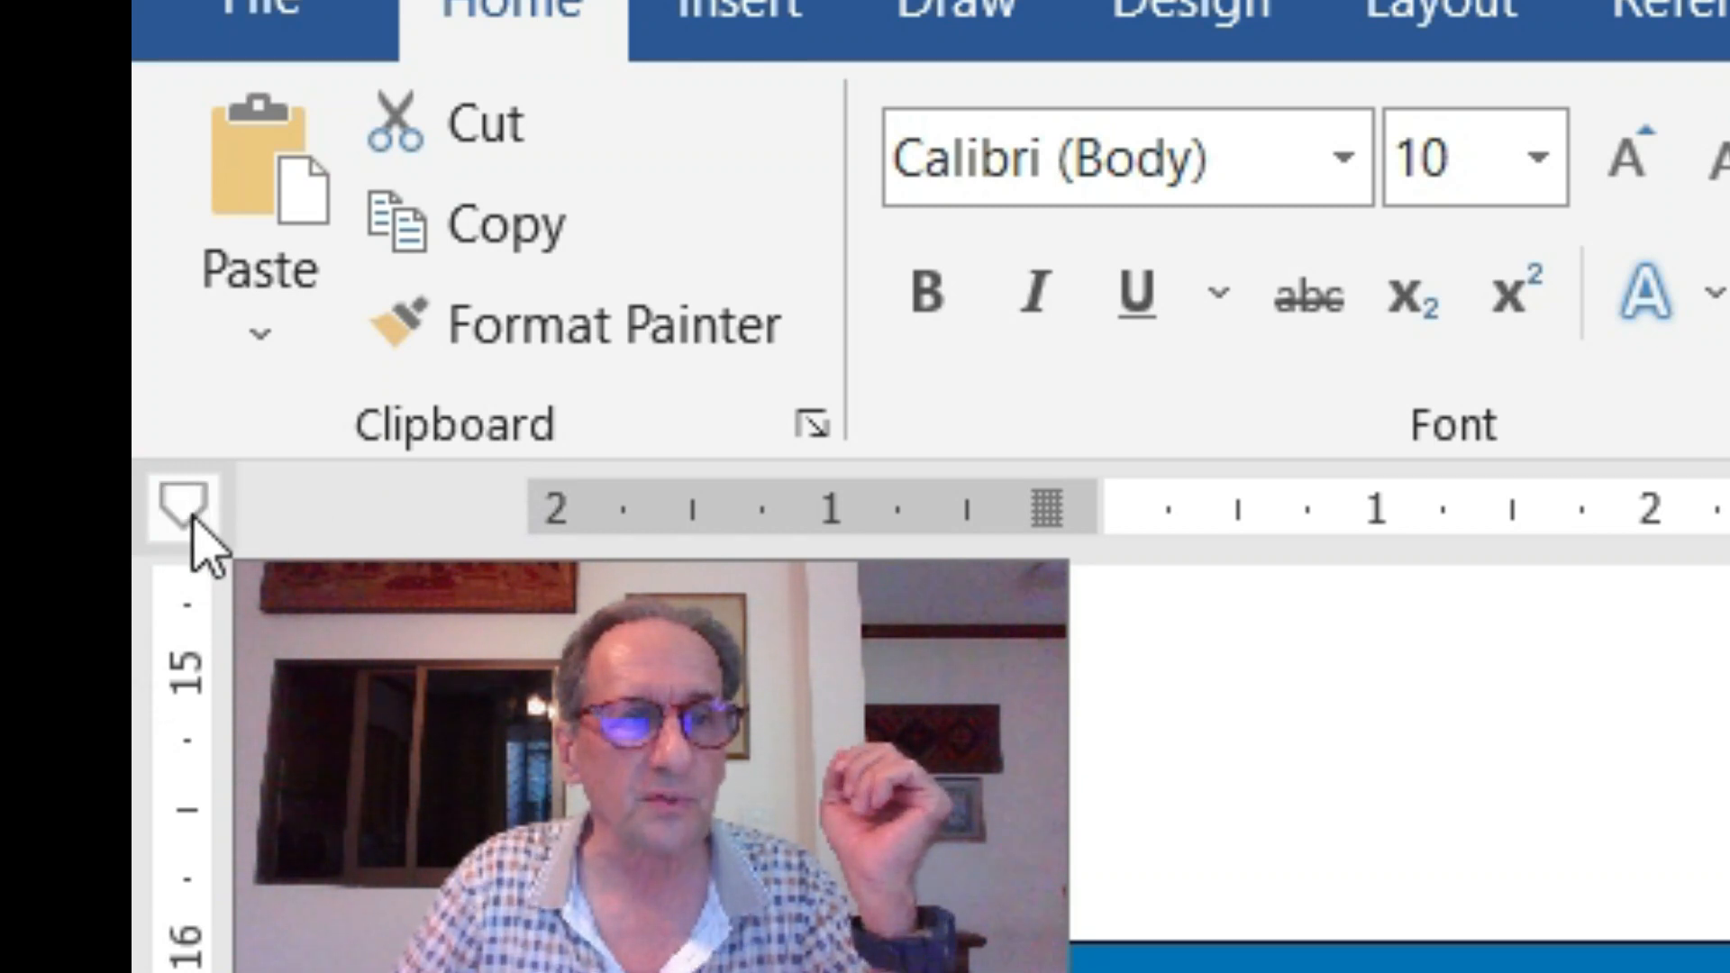
{"action": "left_click", "coordinate": [193, 521]}
{"action": "left_click", "coordinate": [193, 521]}
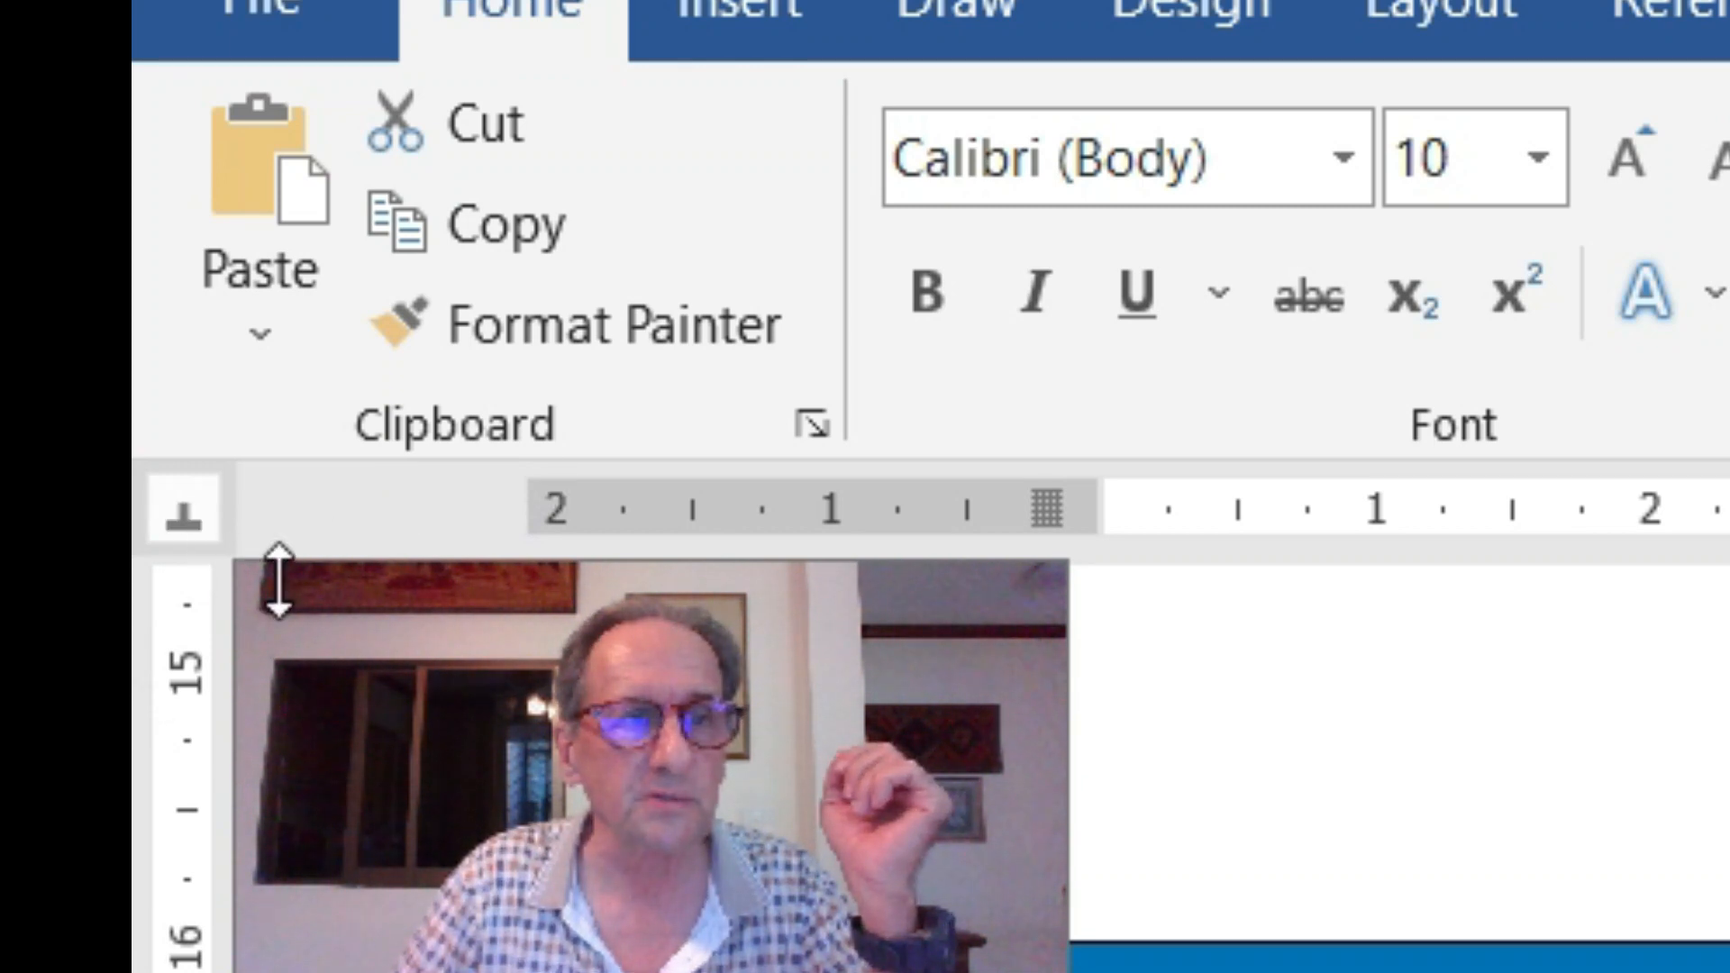
{"action": "left_click", "coordinate": [193, 521]}
{"action": "left_click", "coordinate": [193, 521]}
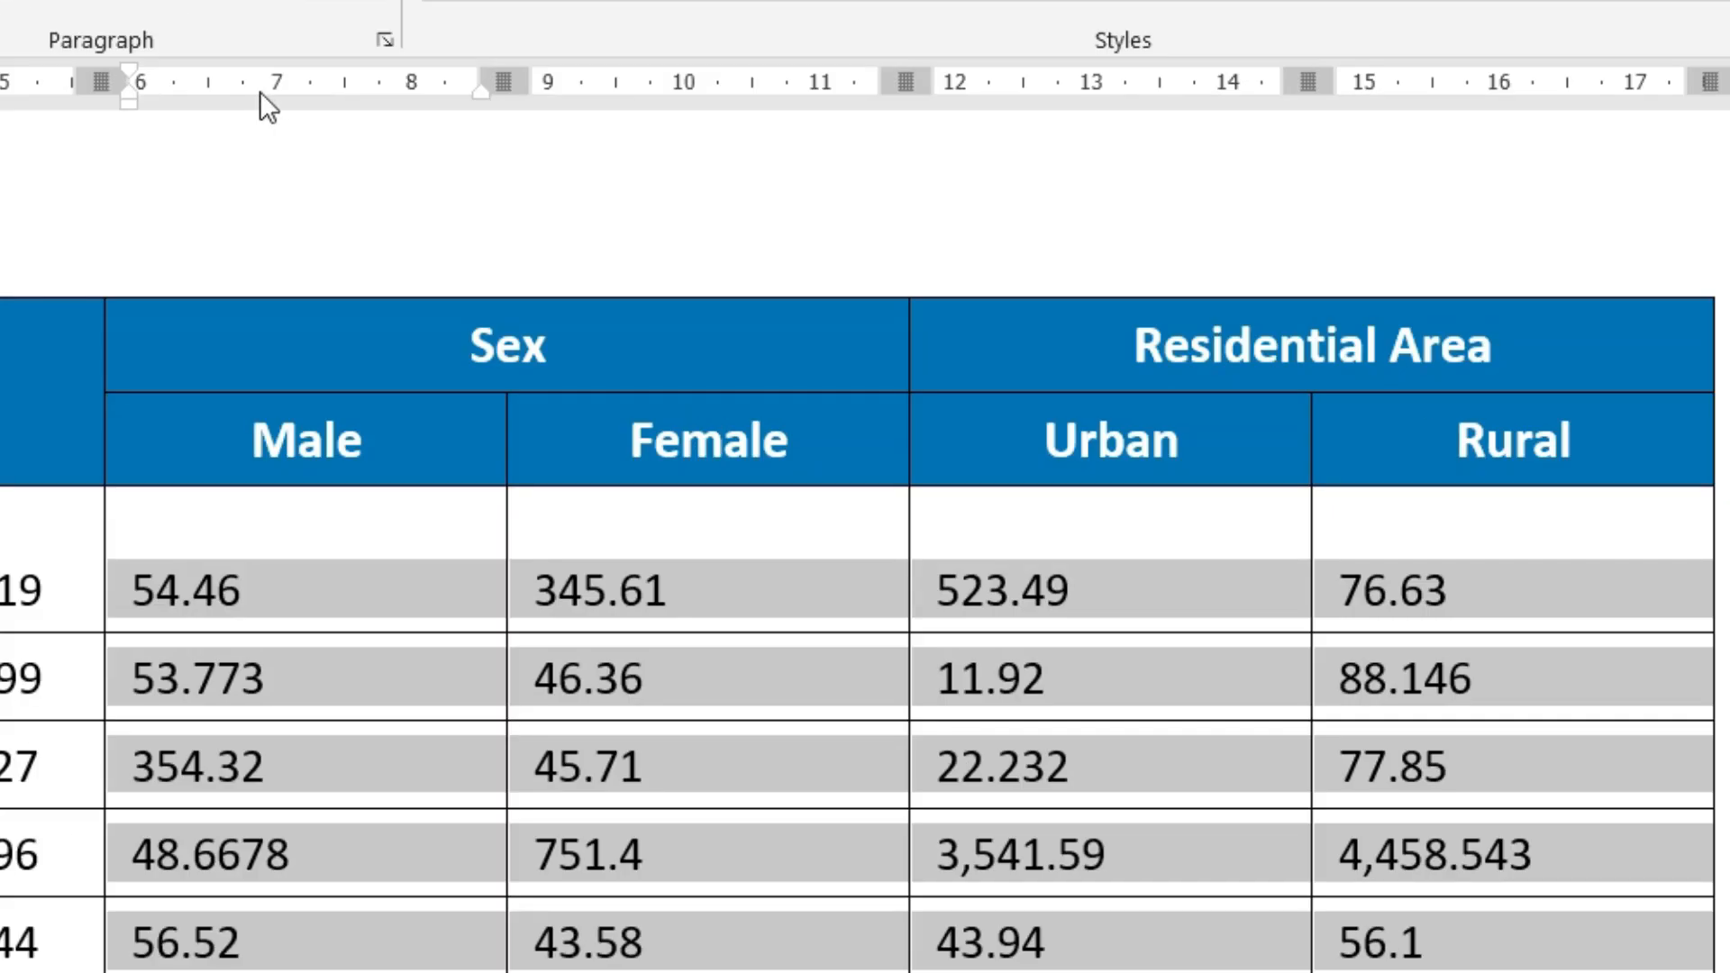
{"action": "left_click", "coordinate": [483, 117]}
{"action": "left_click_drag", "start_coordinate": [273, 89], "coordinate": [301, 115]}
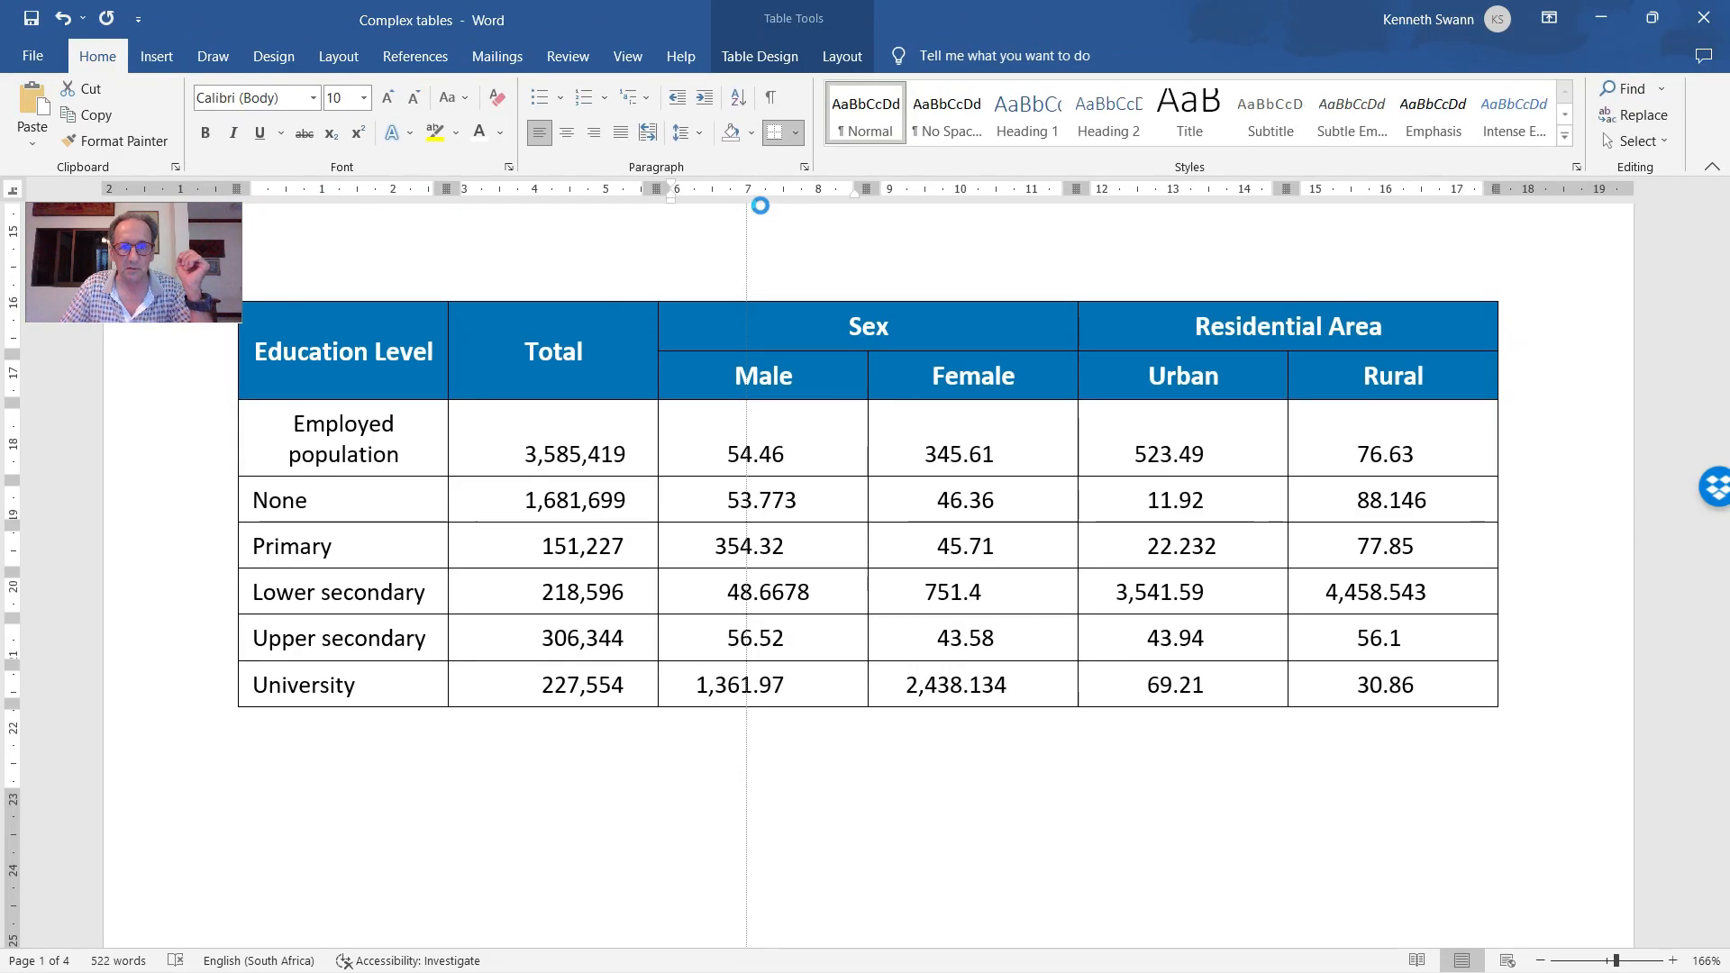
{"action": "left_click_drag", "start_coordinate": [760, 205], "coordinate": [762, 213]}
{"action": "left_click", "coordinate": [749, 190]}
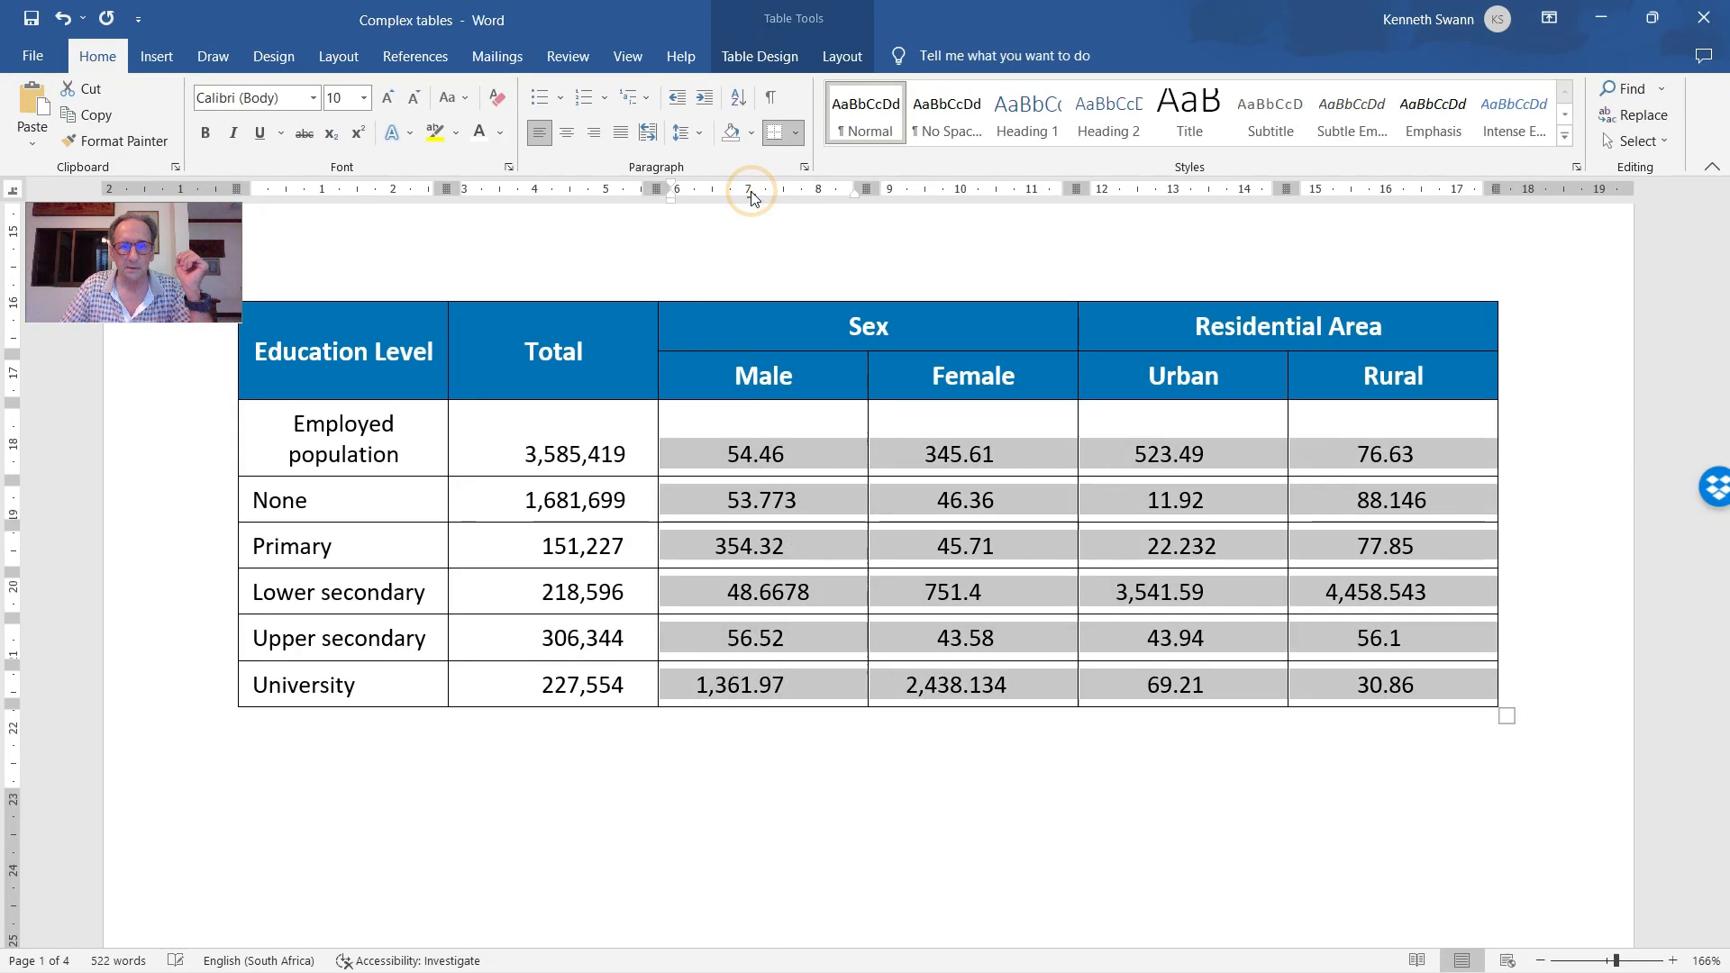
{"action": "left_click", "coordinate": [780, 547]}
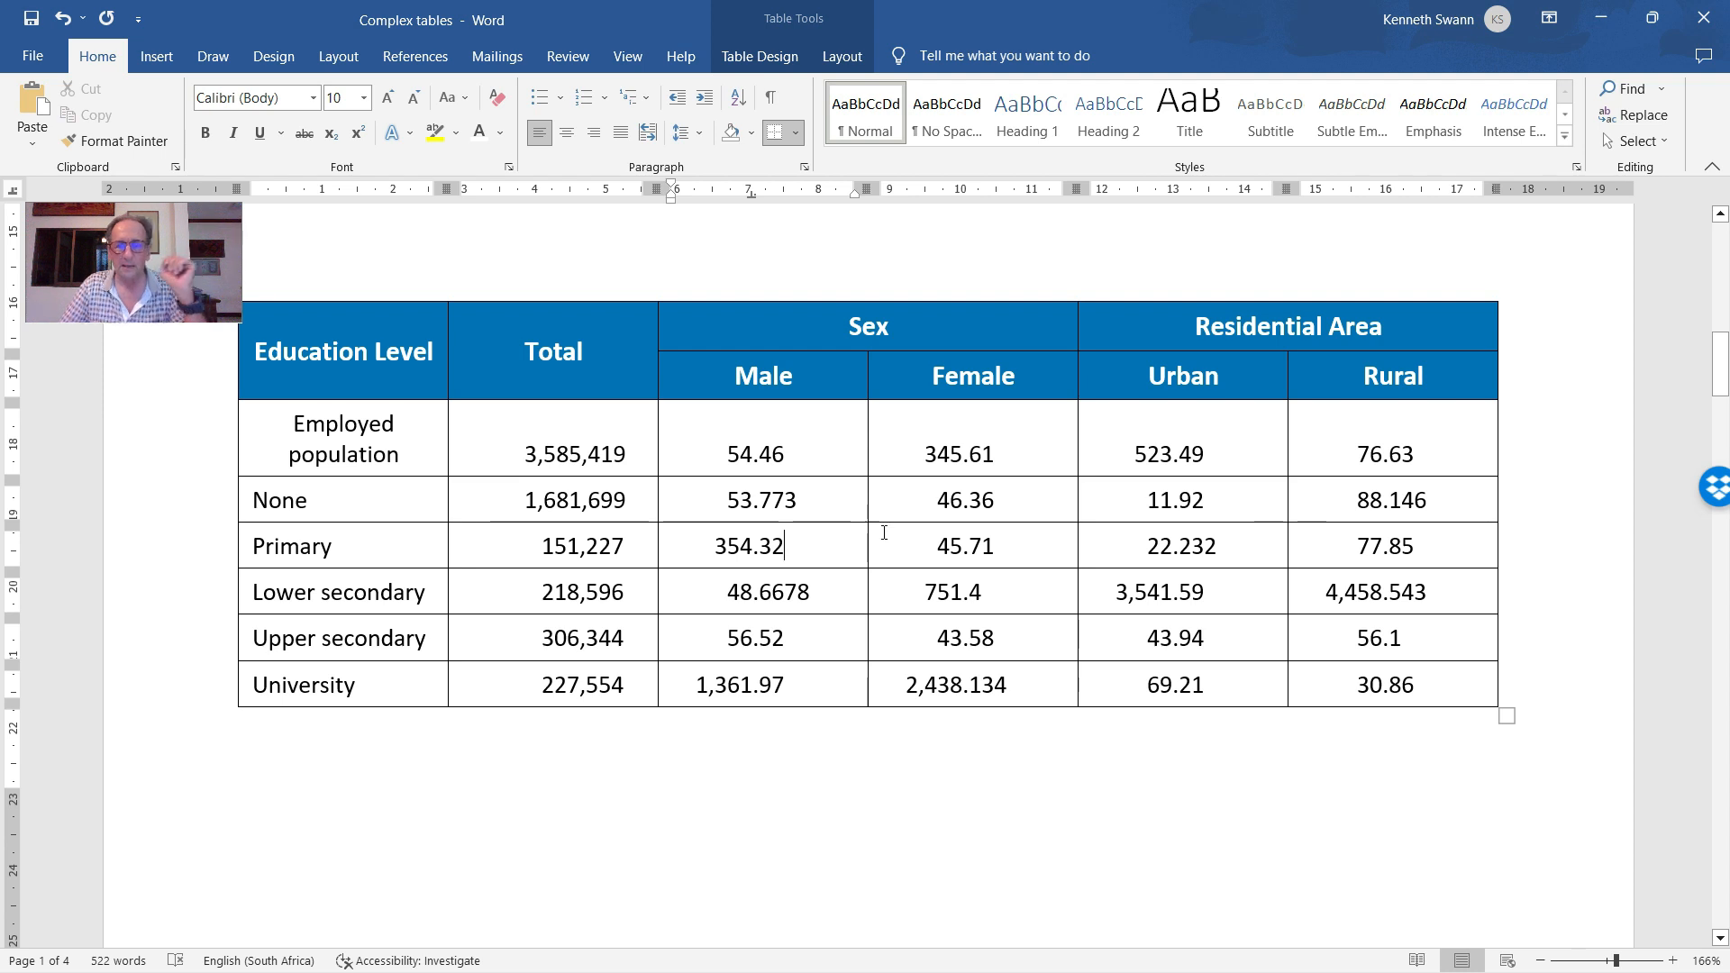
Examine the 1.2.1 numbering of the expected outcome under Programme 1.2 in the Pillar table
{"action": "scroll", "coordinate": [885, 534], "scroll_direction": "down", "scroll_amount": 5}
{"action": "scroll", "coordinate": [868, 538], "scroll_direction": "down", "scroll_amount": 3}
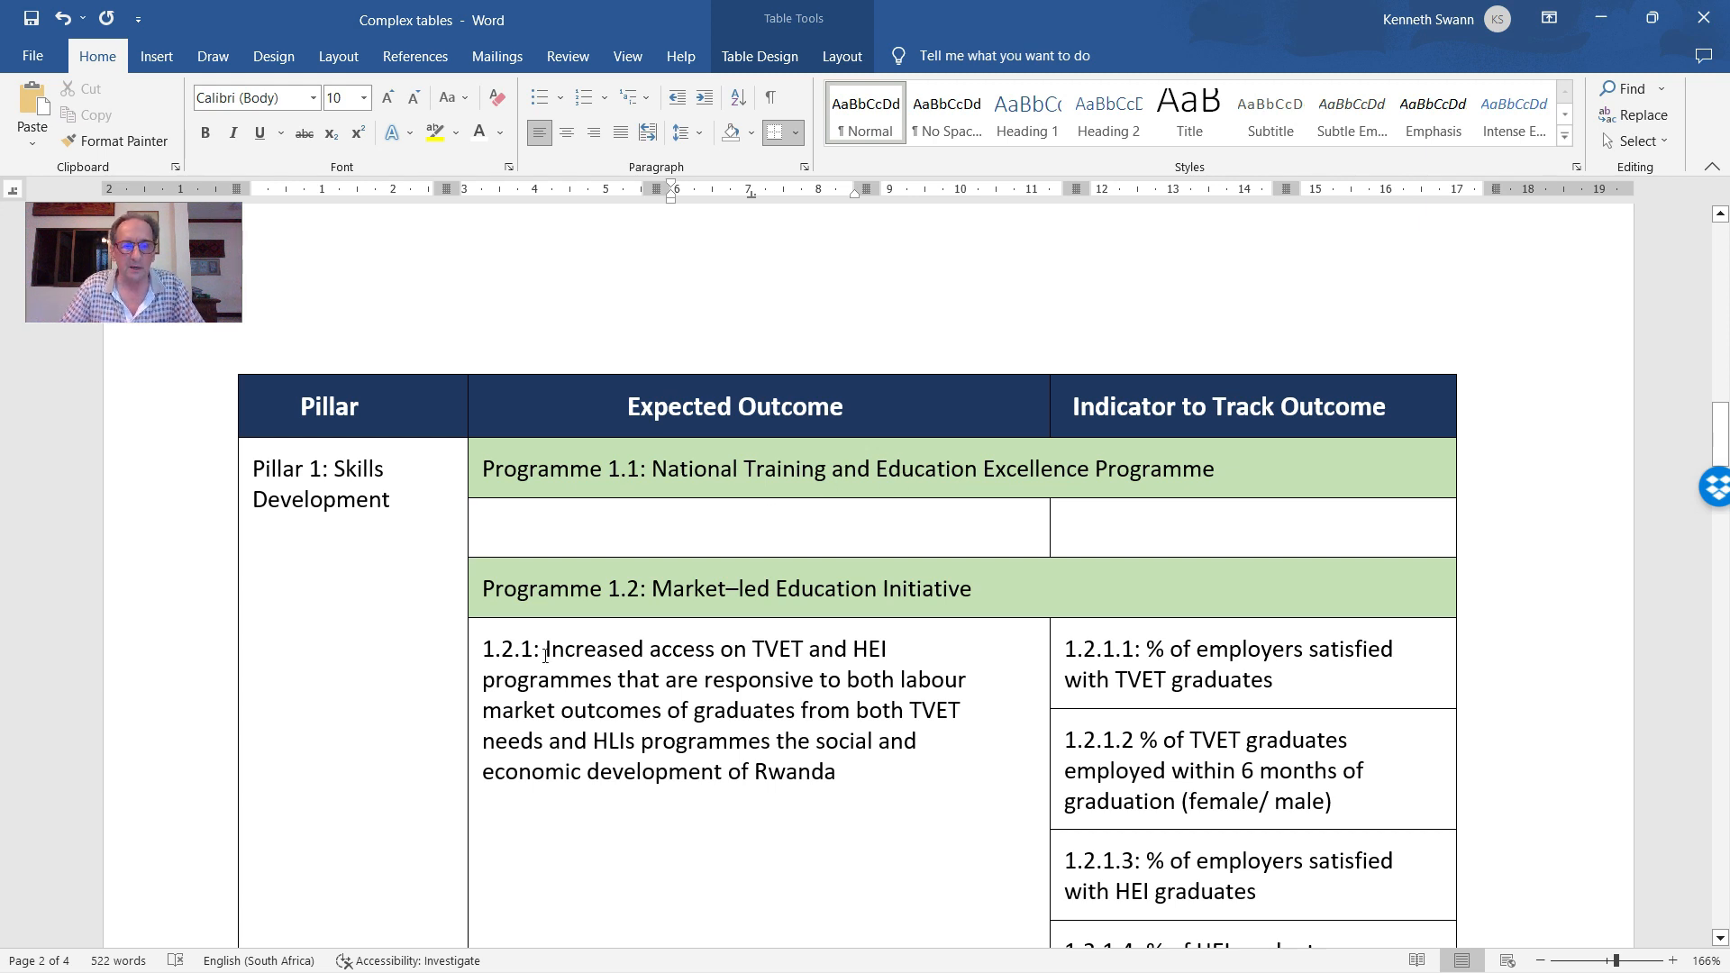
{"action": "left_click_drag", "start_coordinate": [545, 655], "coordinate": [500, 652]}
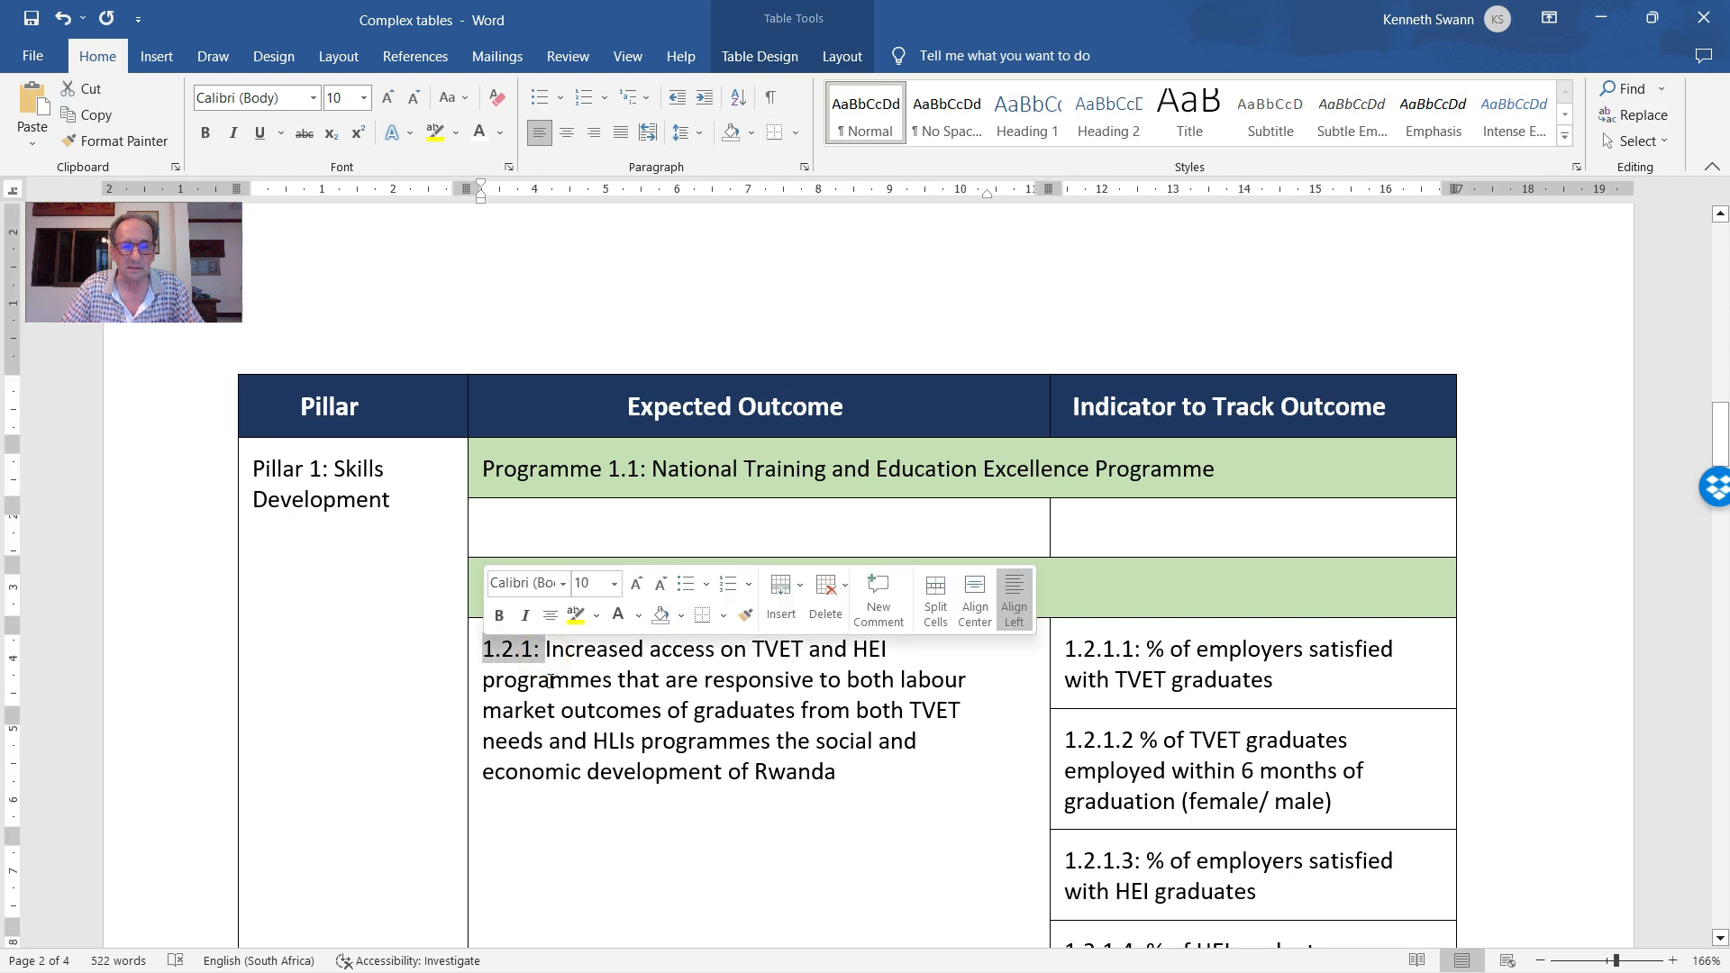
{"action": "left_click", "coordinate": [541, 655]}
{"action": "left_click_drag", "start_coordinate": [539, 650], "coordinate": [480, 651]}
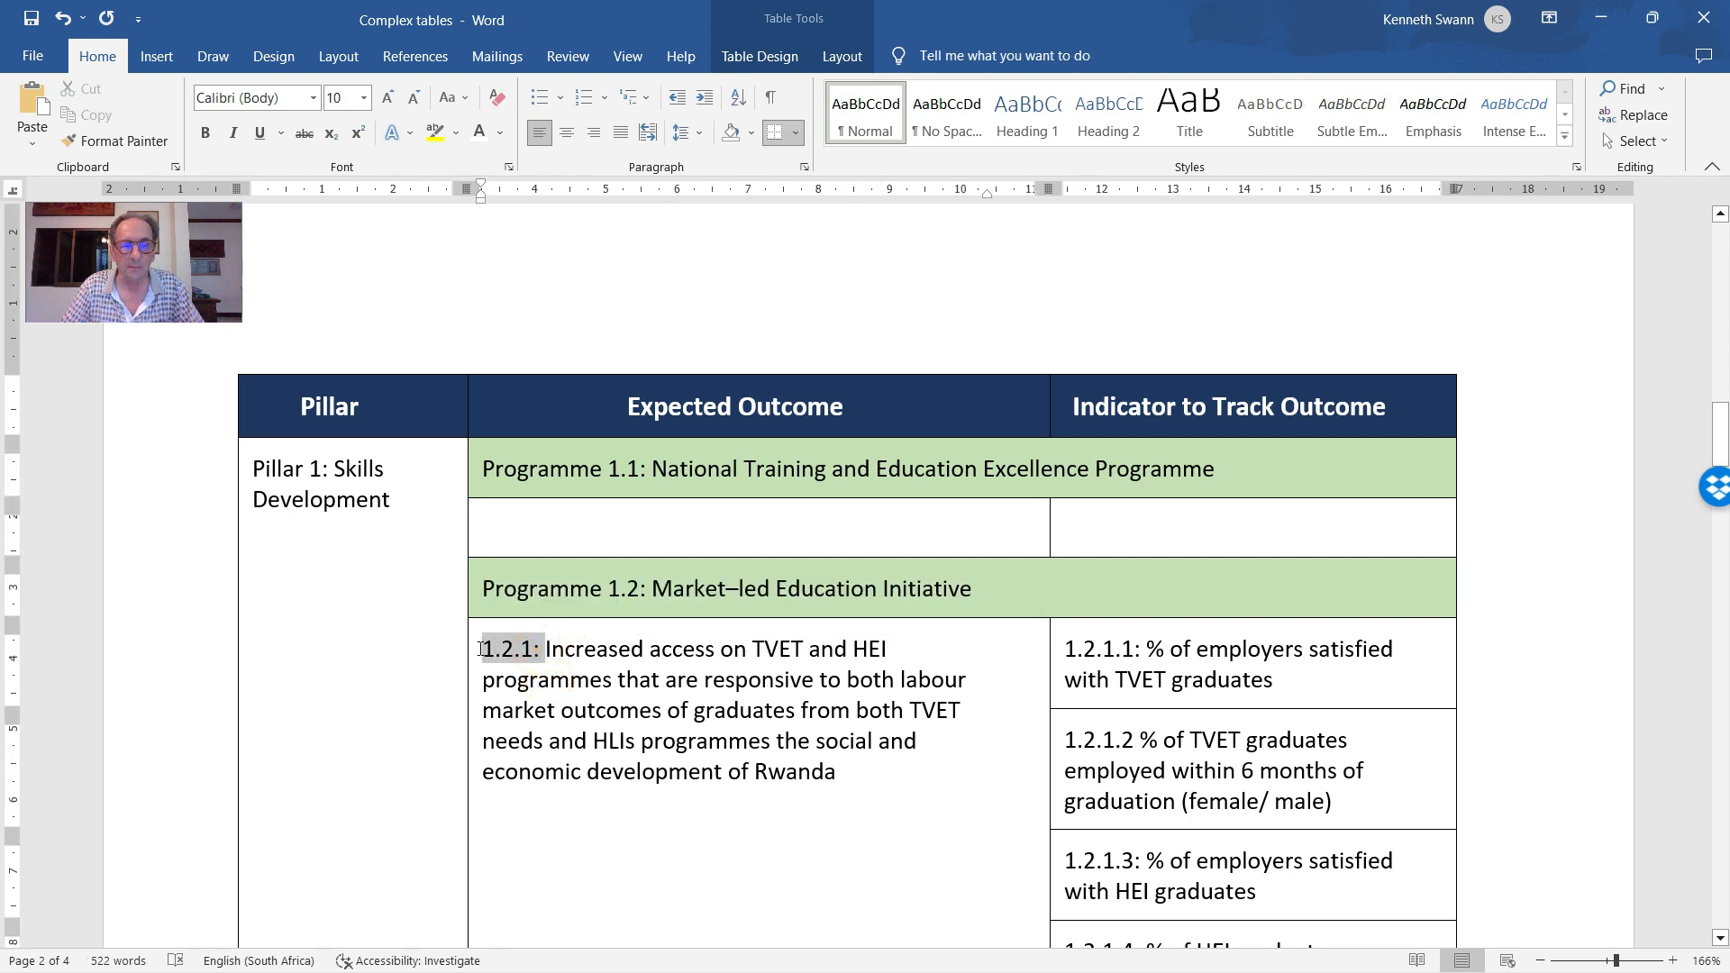
{"action": "left_click", "coordinate": [553, 683]}
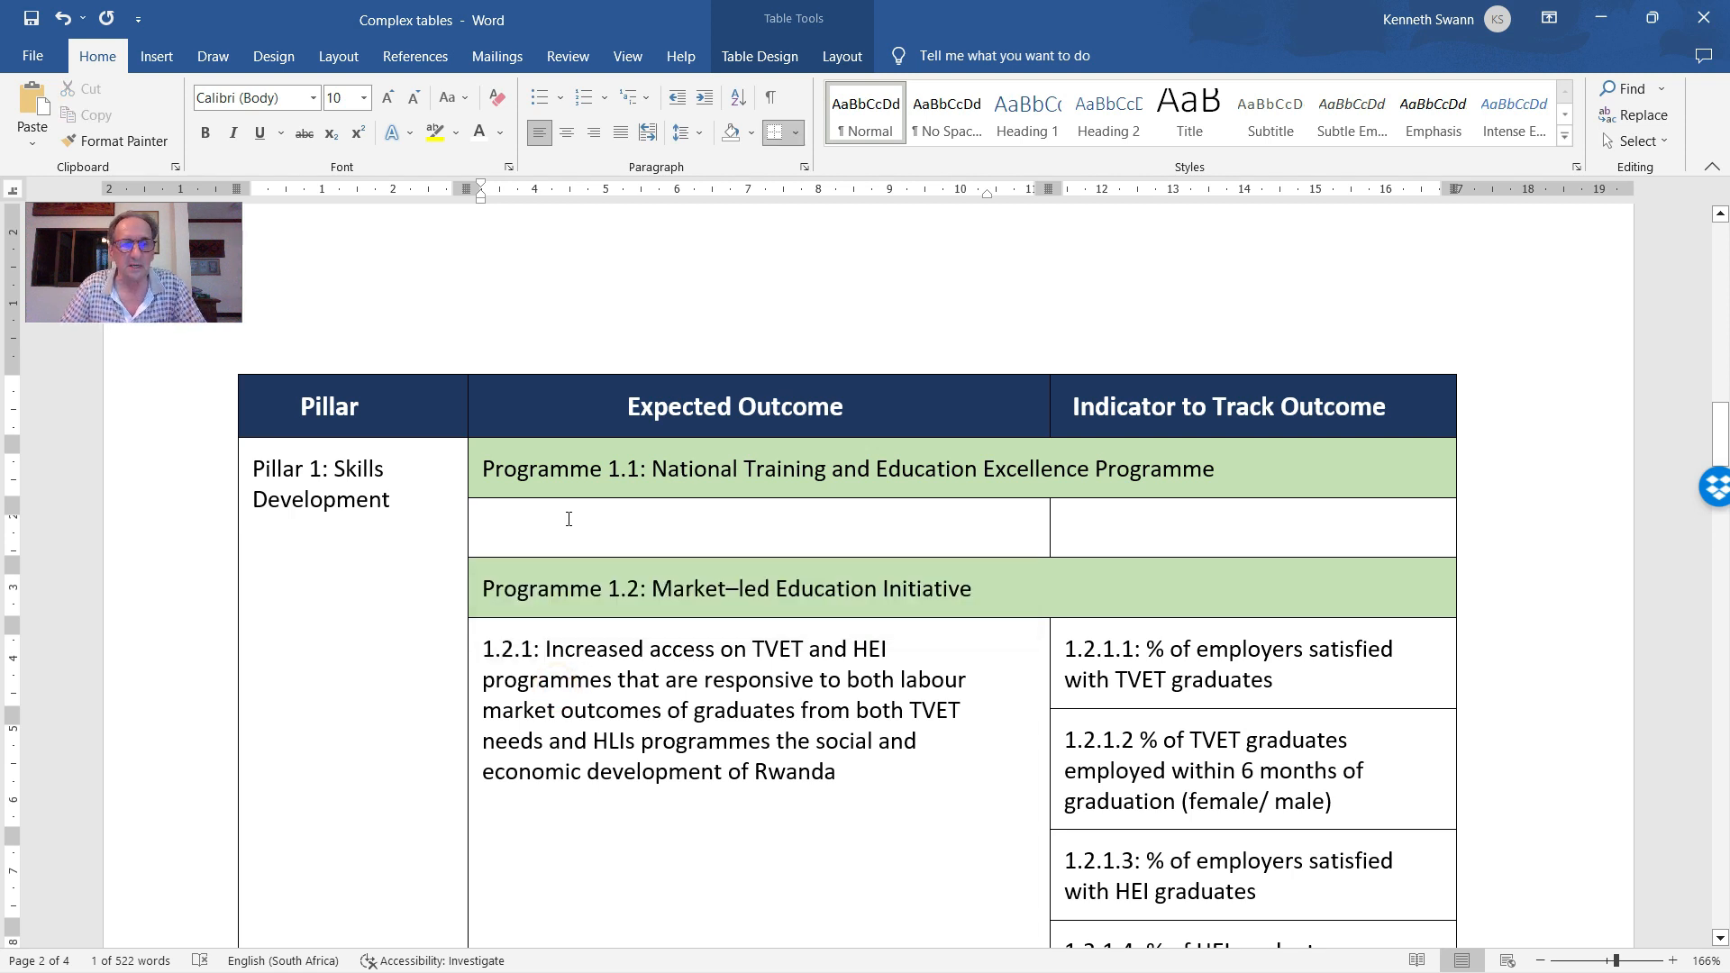
Shade the Pillar table's header row with the custom colour hex 0072BB
{"action": "left_click_drag", "start_coordinate": [420, 417], "coordinate": [1217, 407]}
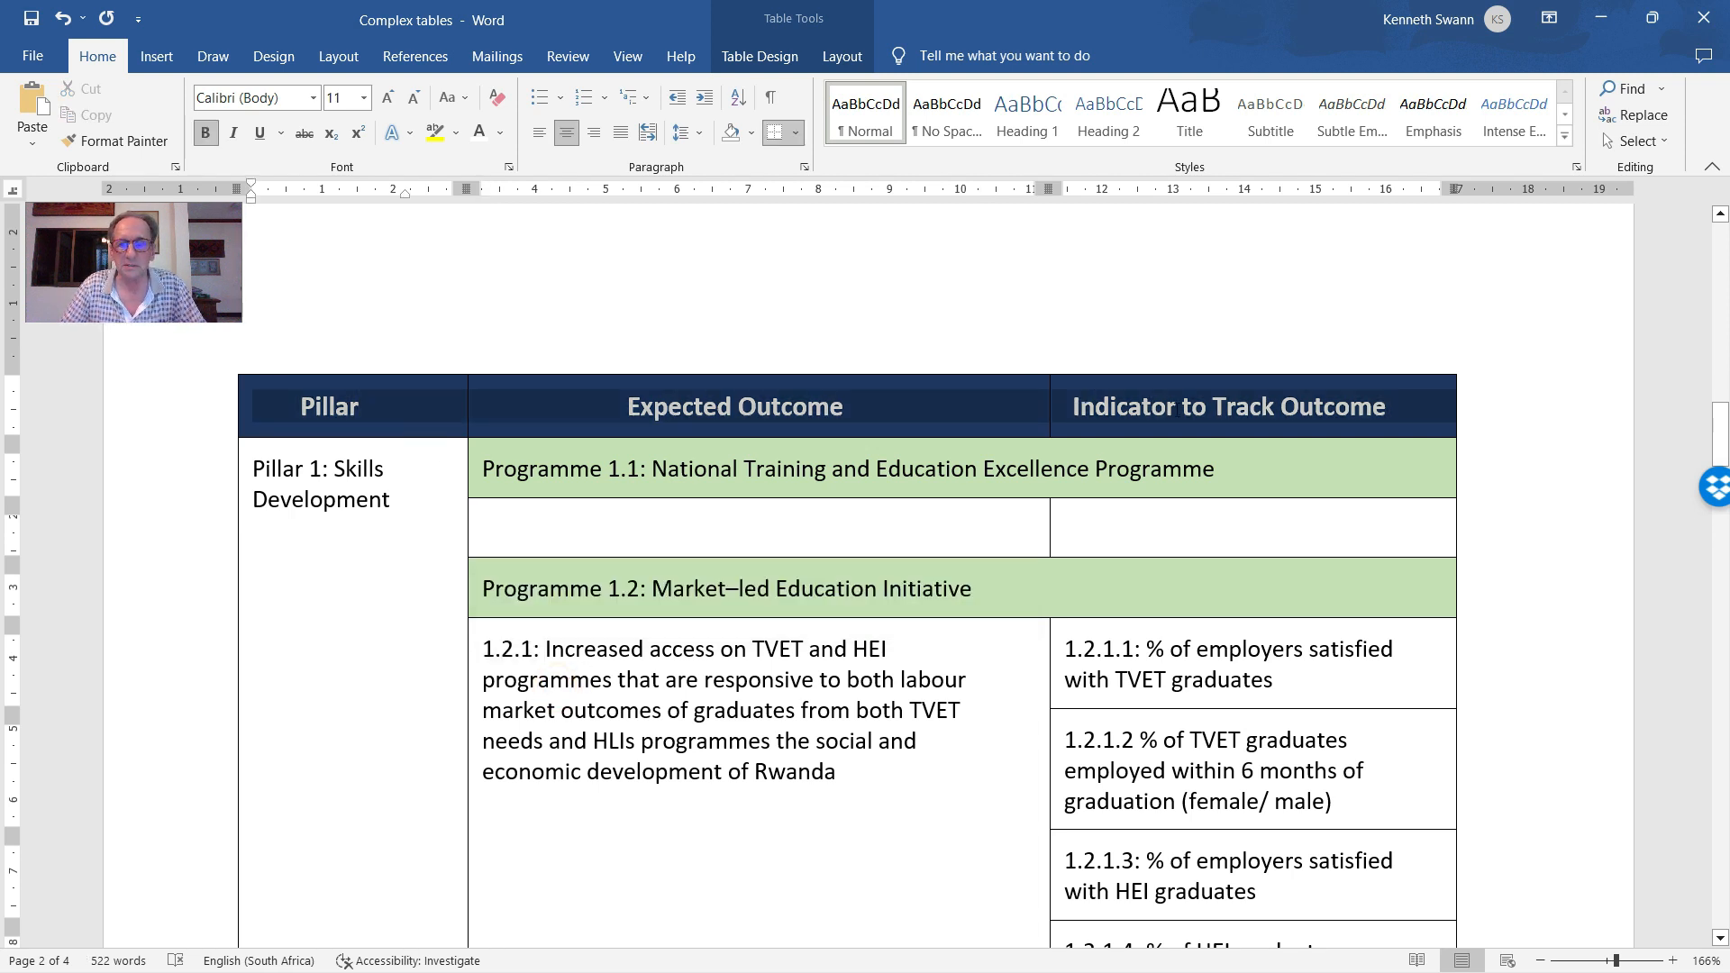
{"action": "left_click", "coordinate": [751, 133]}
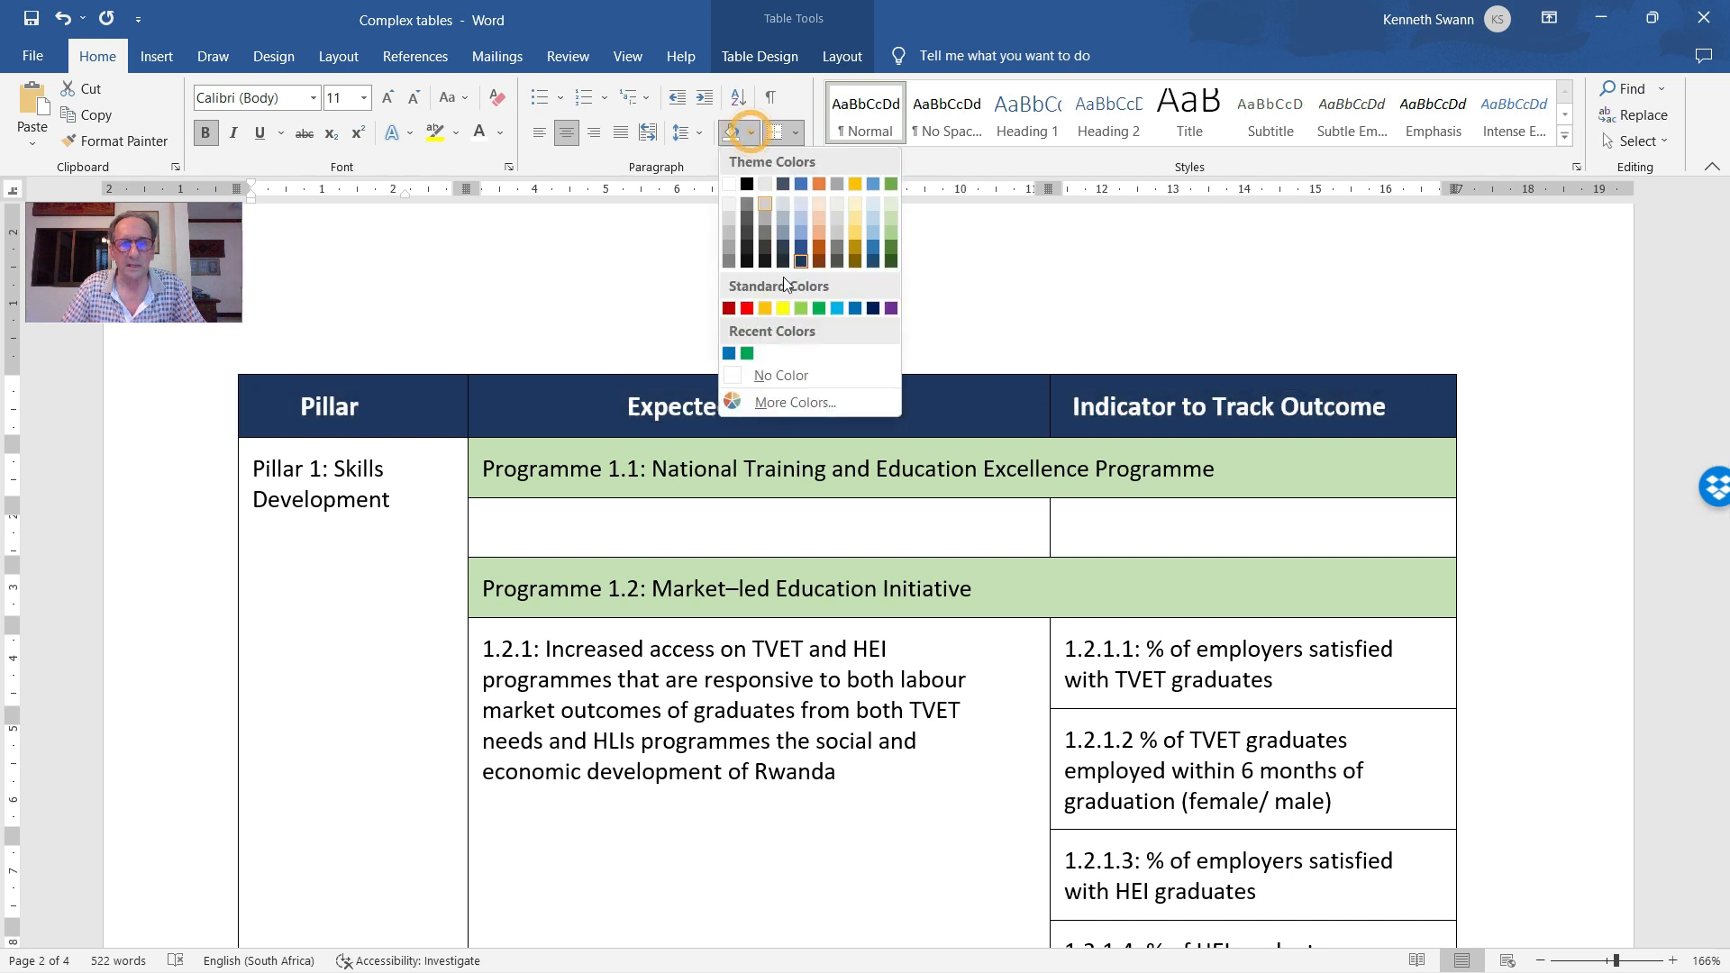
{"action": "left_click", "coordinate": [781, 402]}
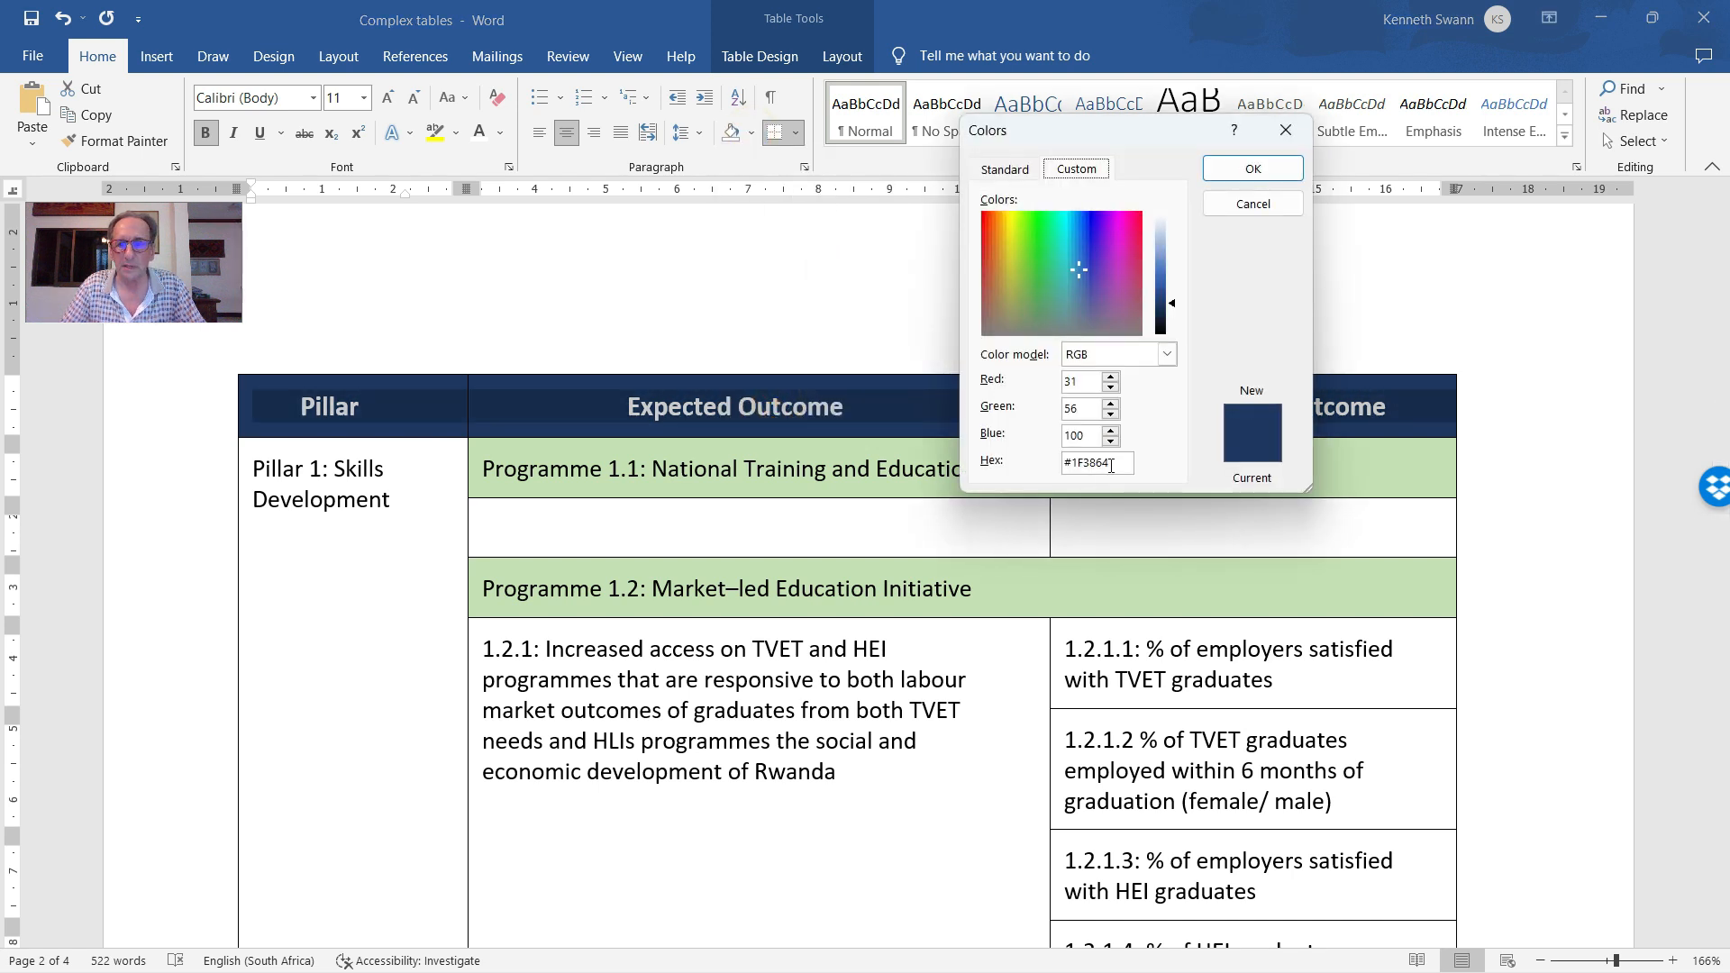
{"action": "left_click_drag", "start_coordinate": [1111, 467], "coordinate": [979, 478]}
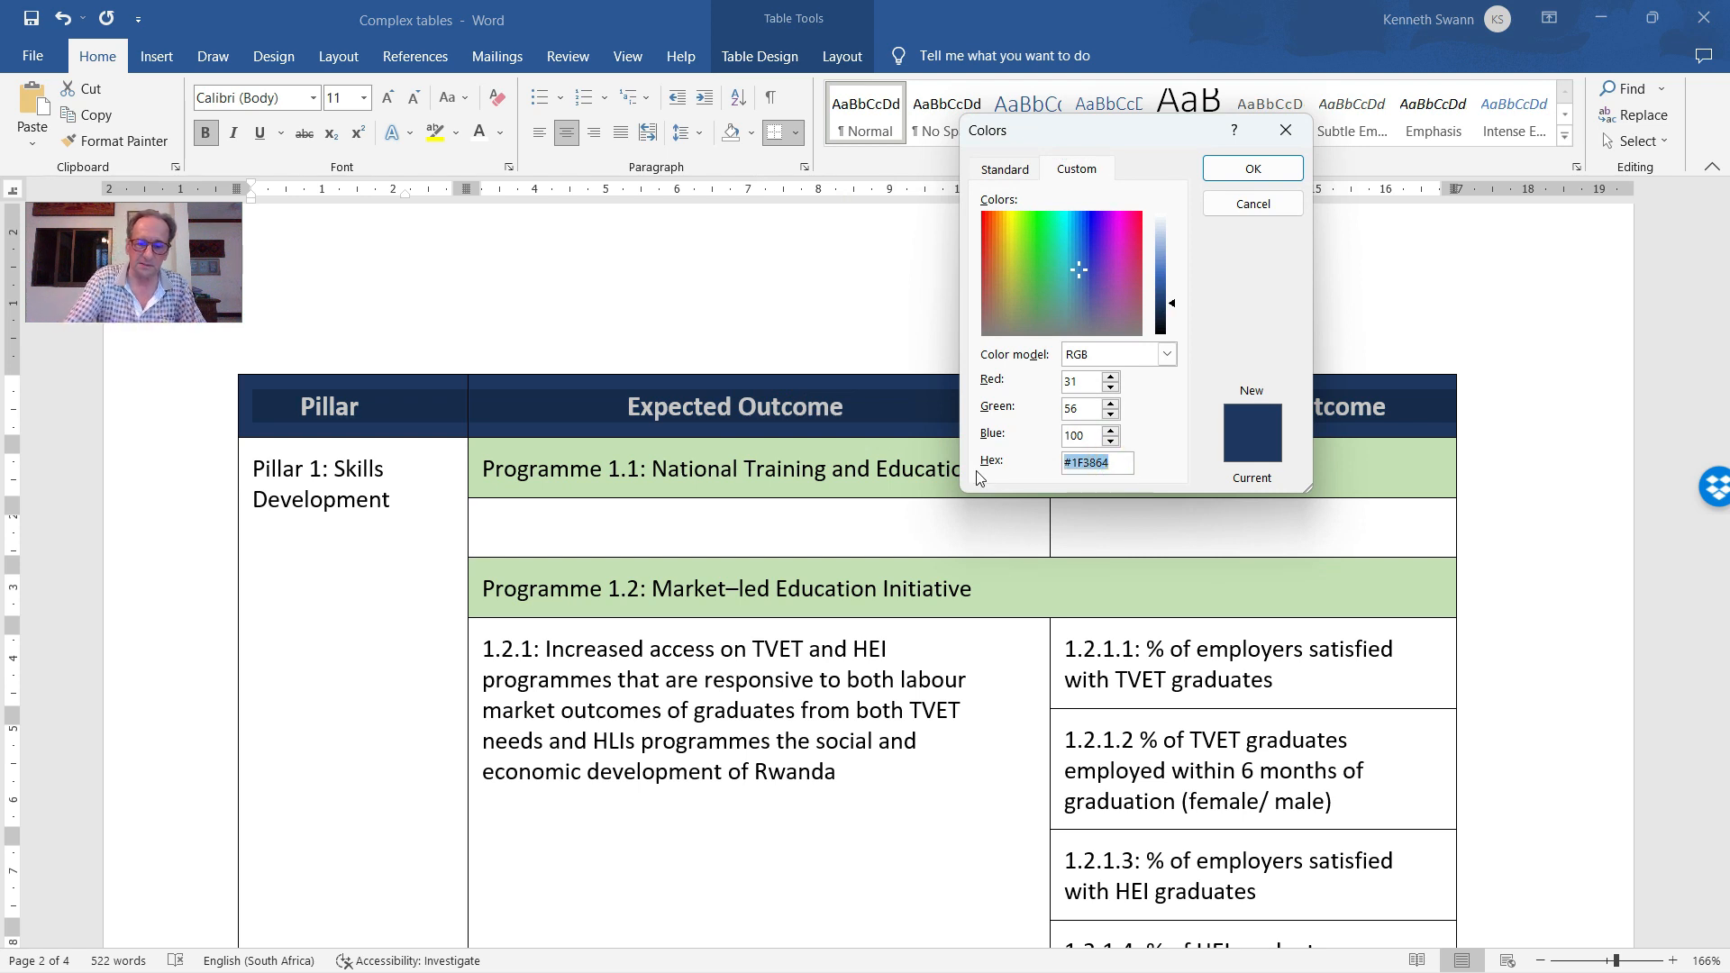
{"action": "type", "text": "0072bb"}
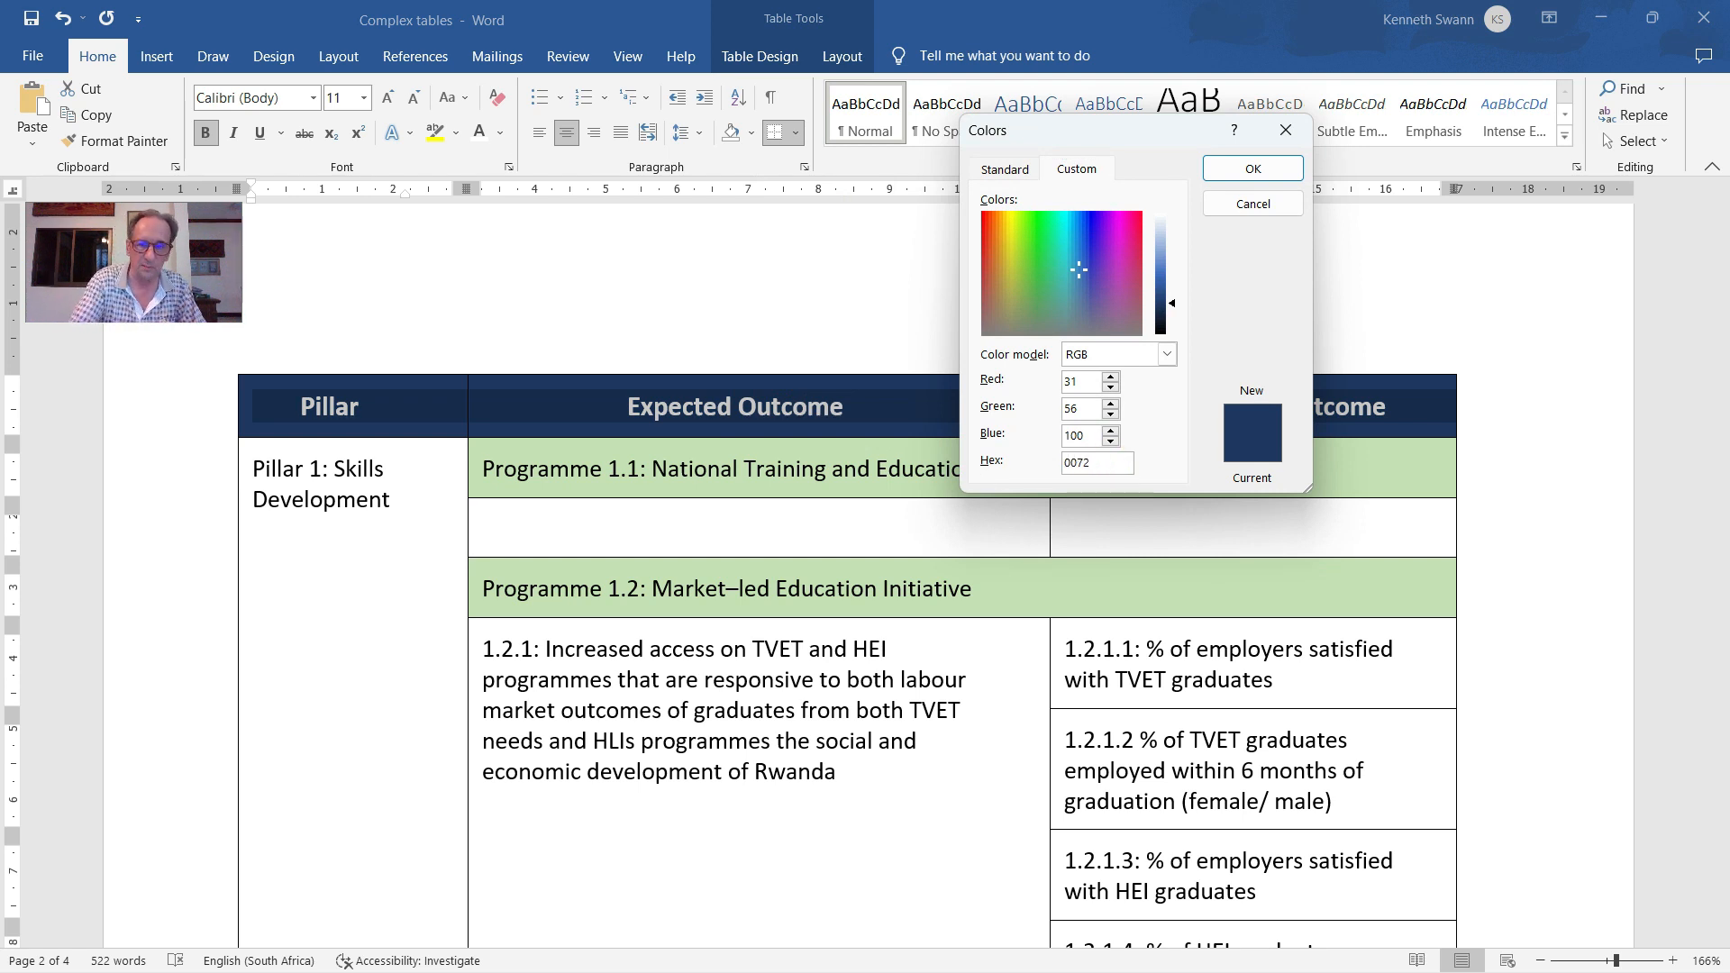
{"action": "left_click", "coordinate": [1250, 173]}
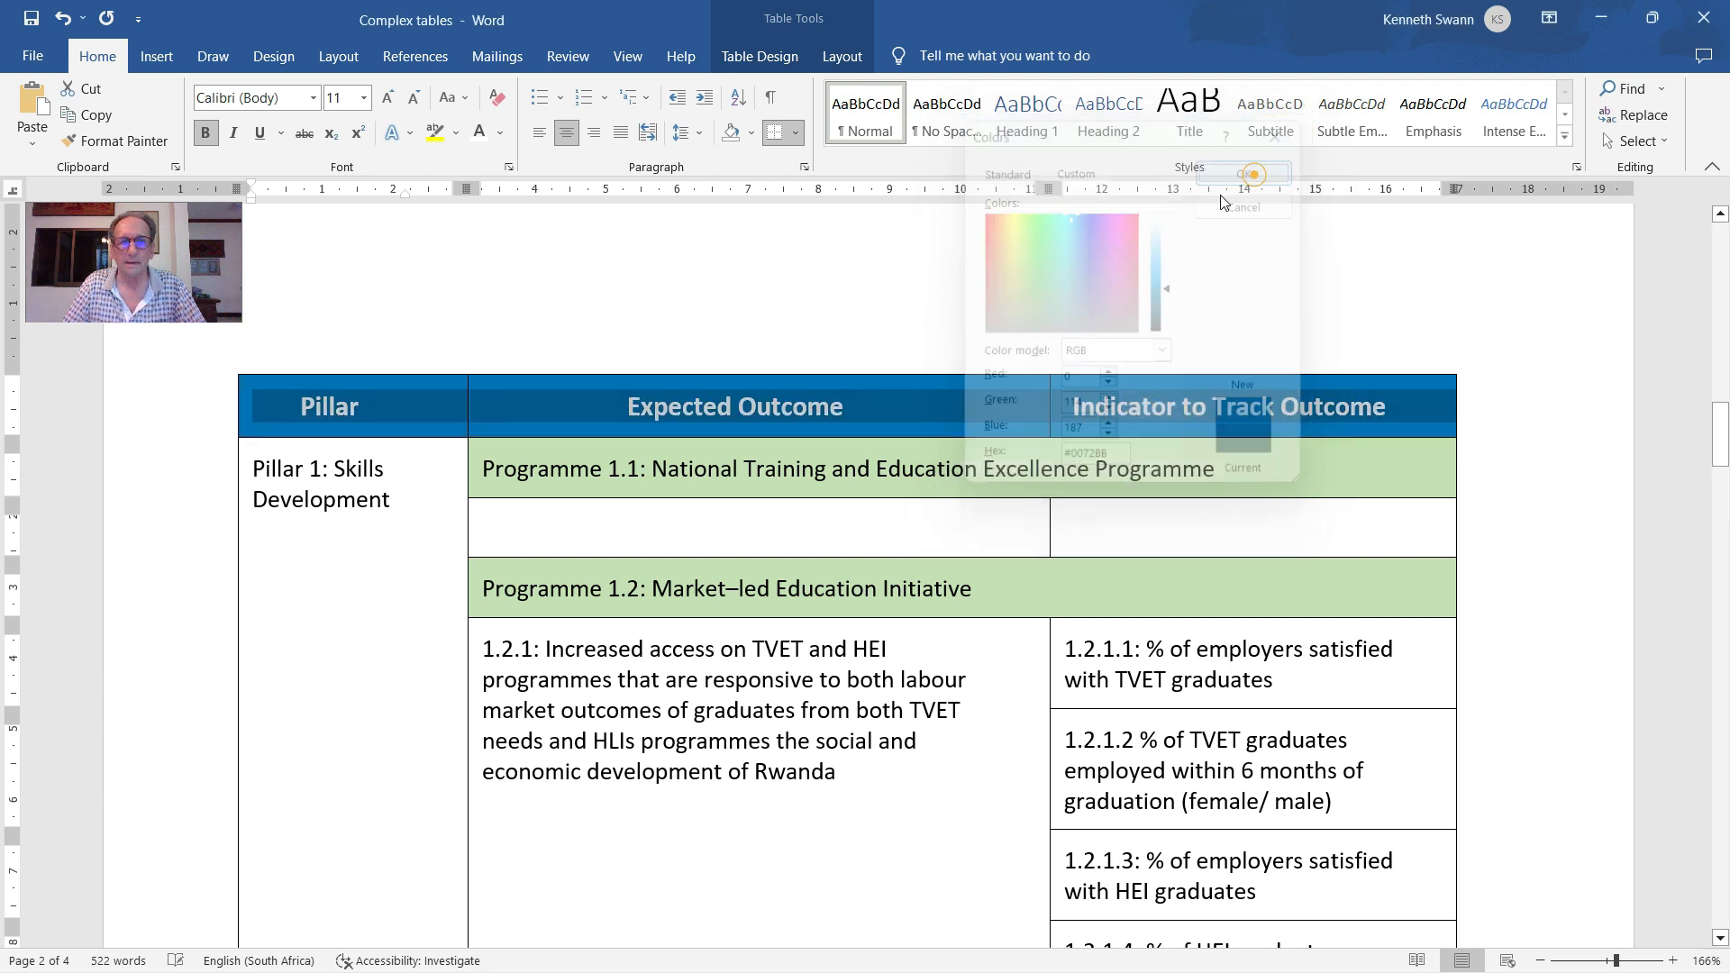
{"action": "left_click", "coordinate": [917, 418]}
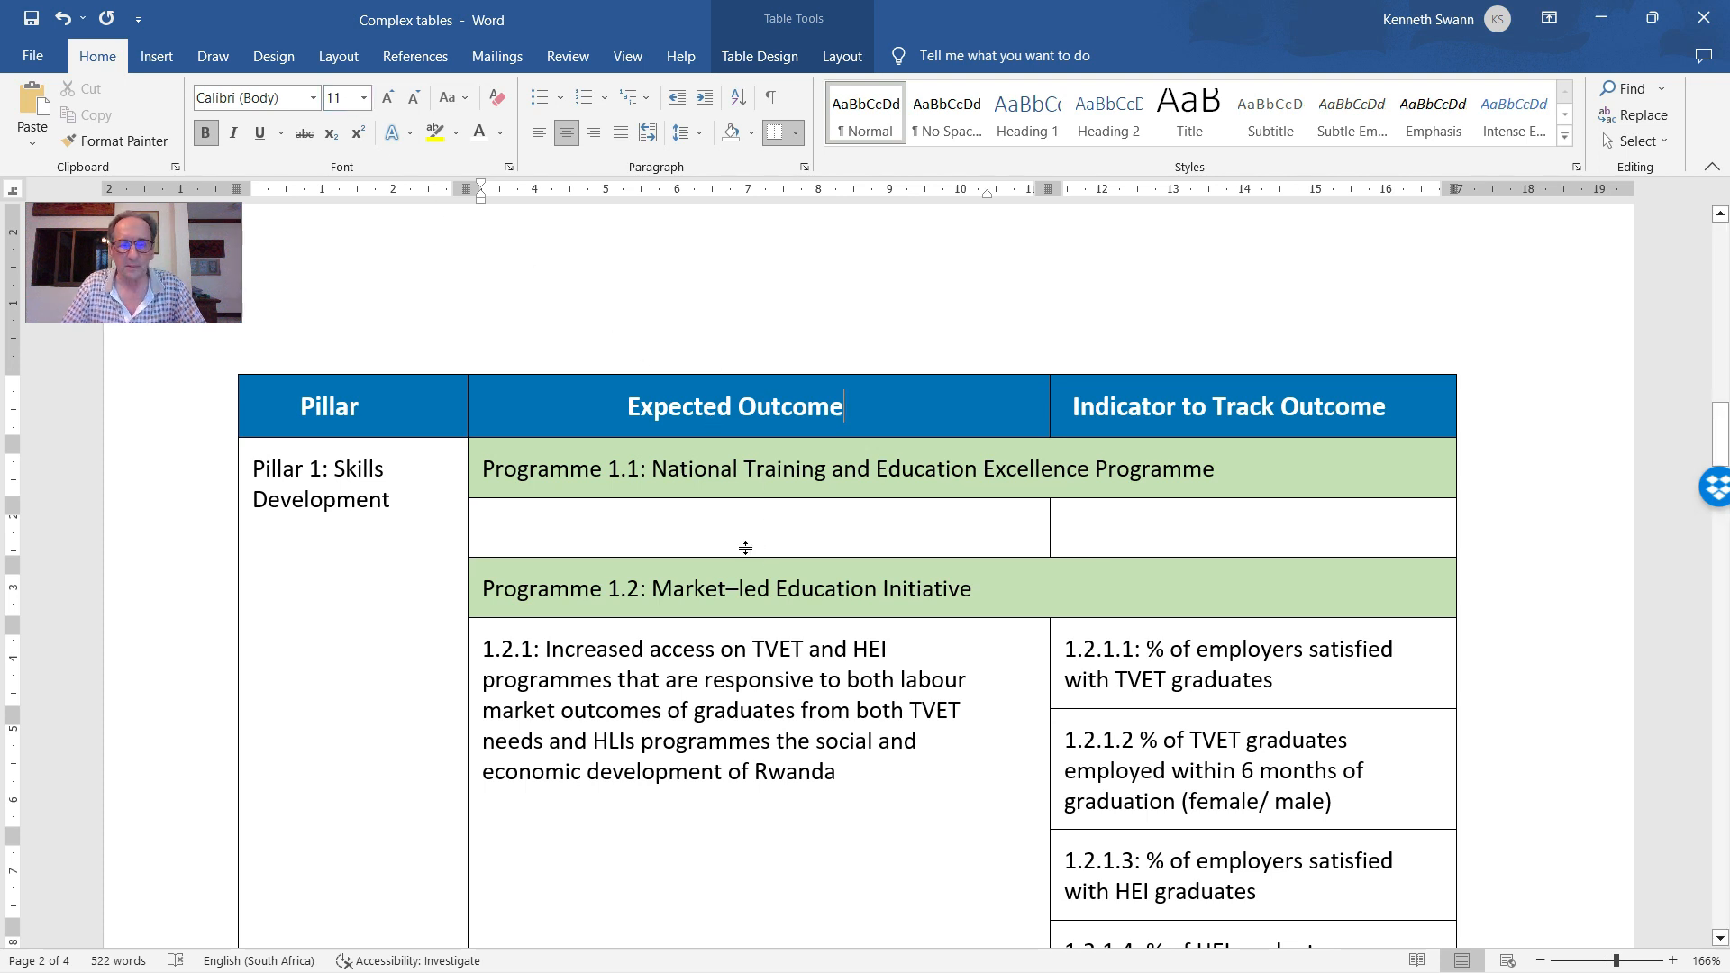
Shade the Programme 1.1 row of the Pillar table with the custom colour hex 00A650
{"action": "left_click", "coordinate": [473, 460]}
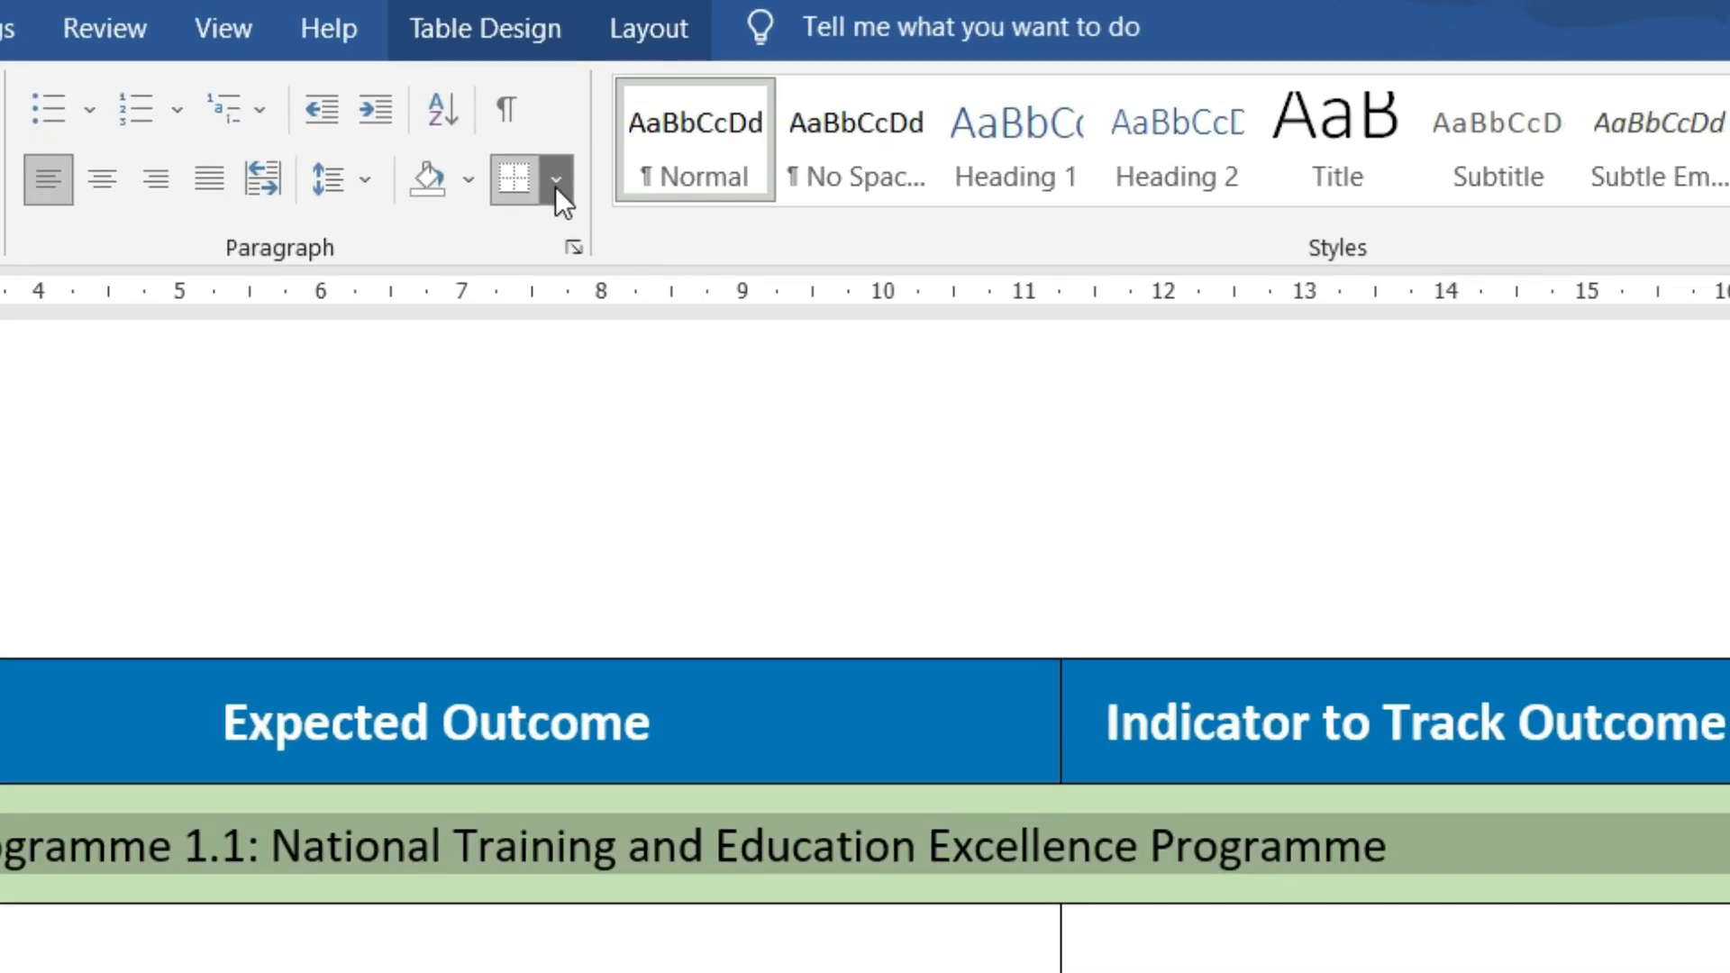
{"action": "left_click", "coordinate": [469, 178]}
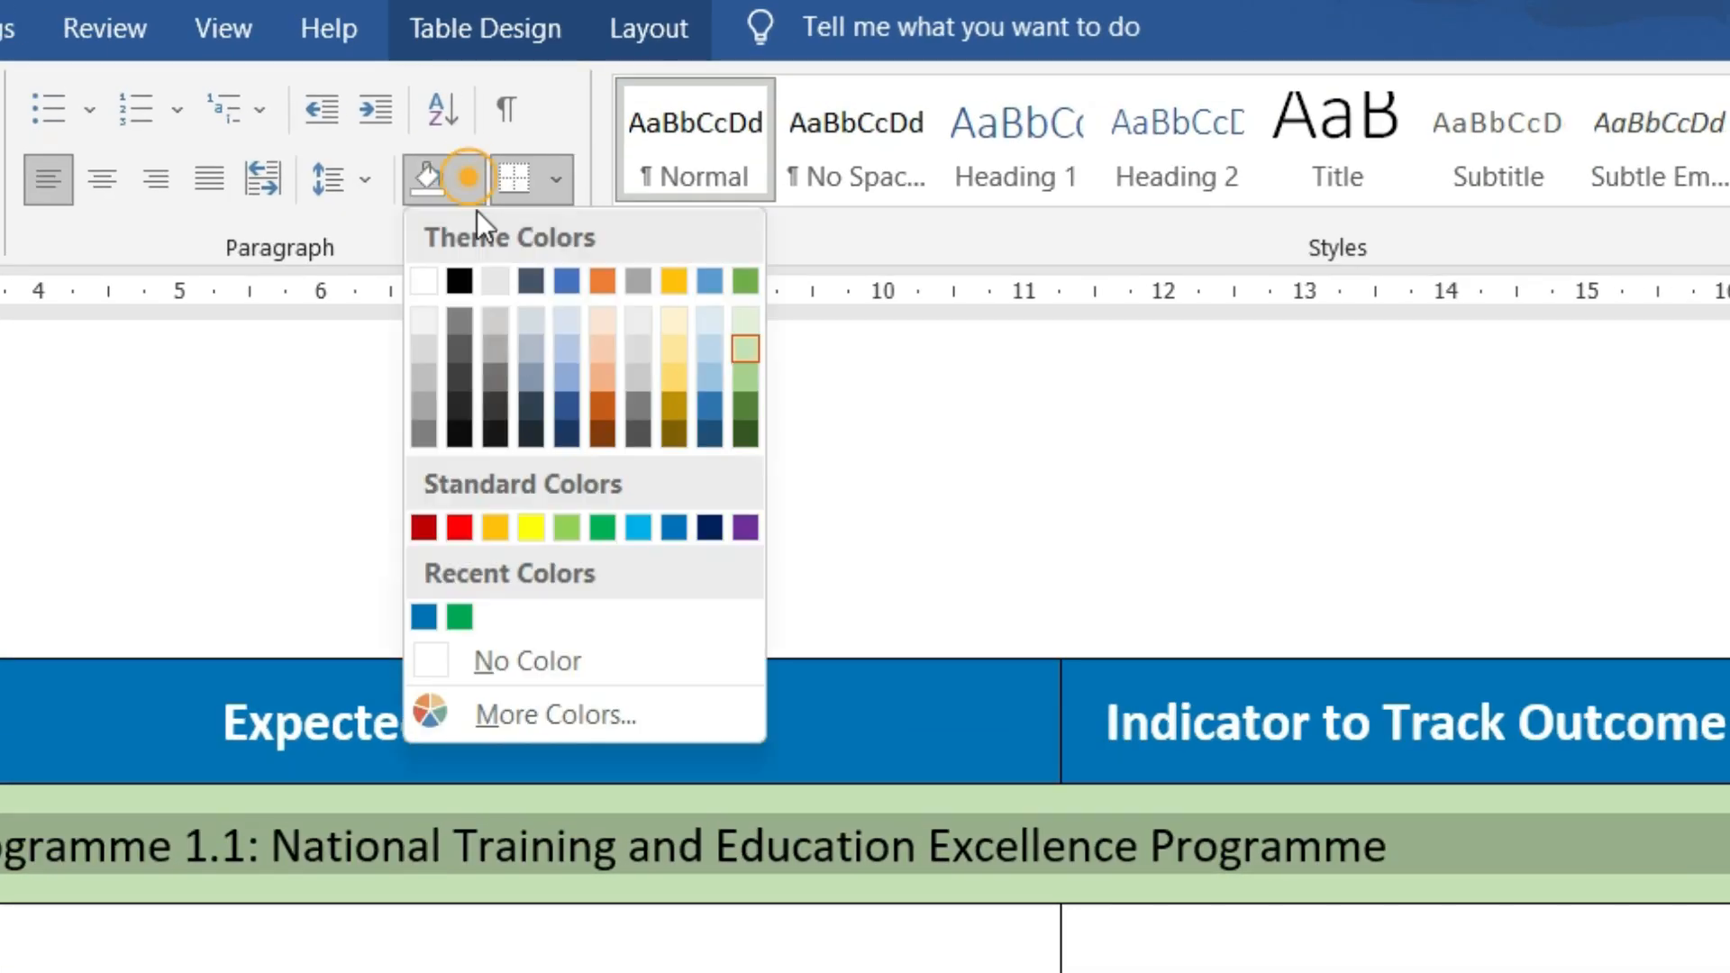
{"action": "left_click", "coordinate": [609, 727]}
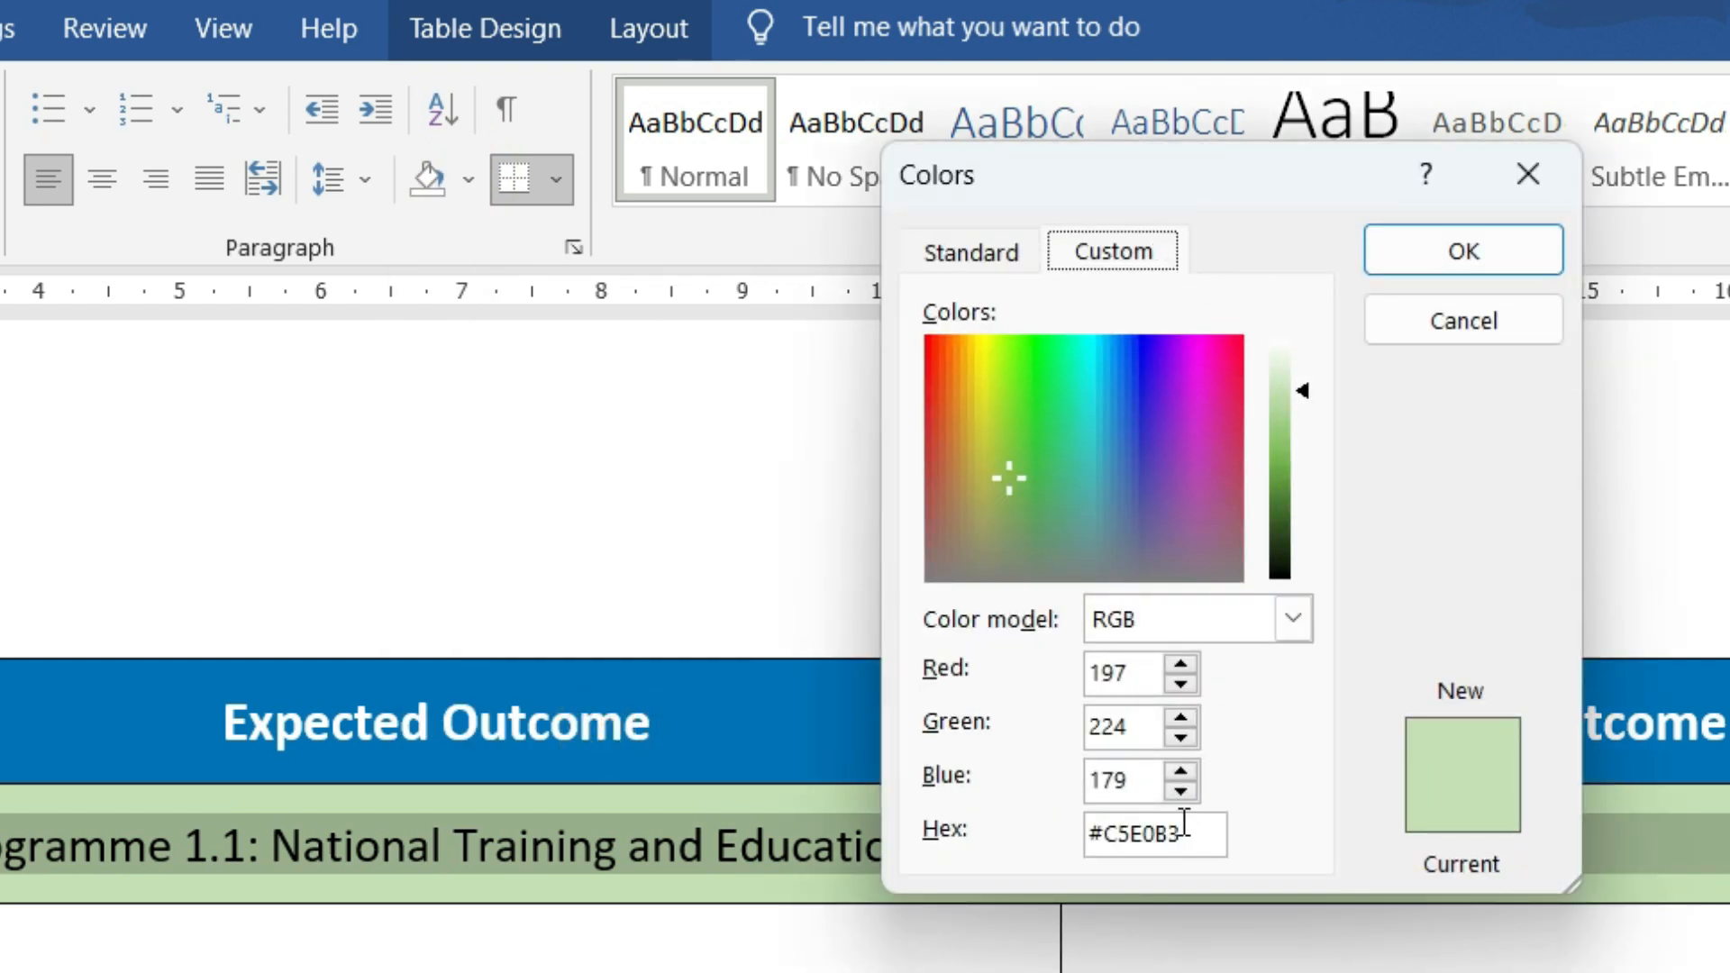
{"action": "left_click_drag", "start_coordinate": [1183, 823], "coordinate": [1070, 830]}
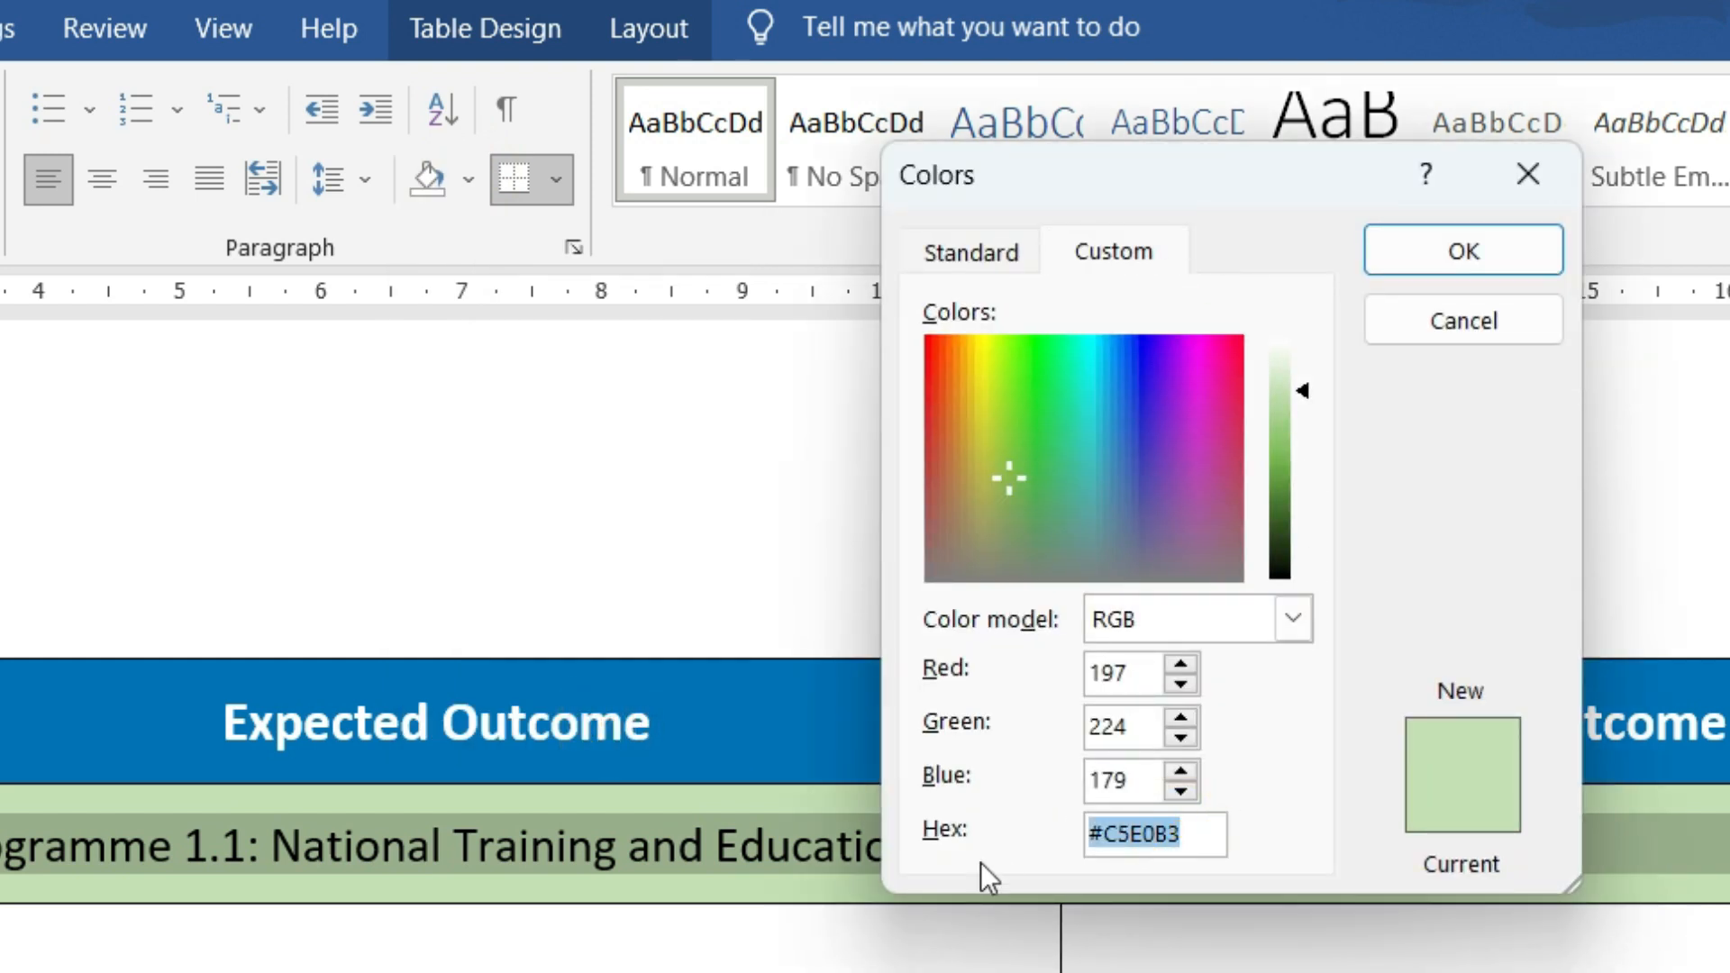
{"action": "type", "text": "00a650"}
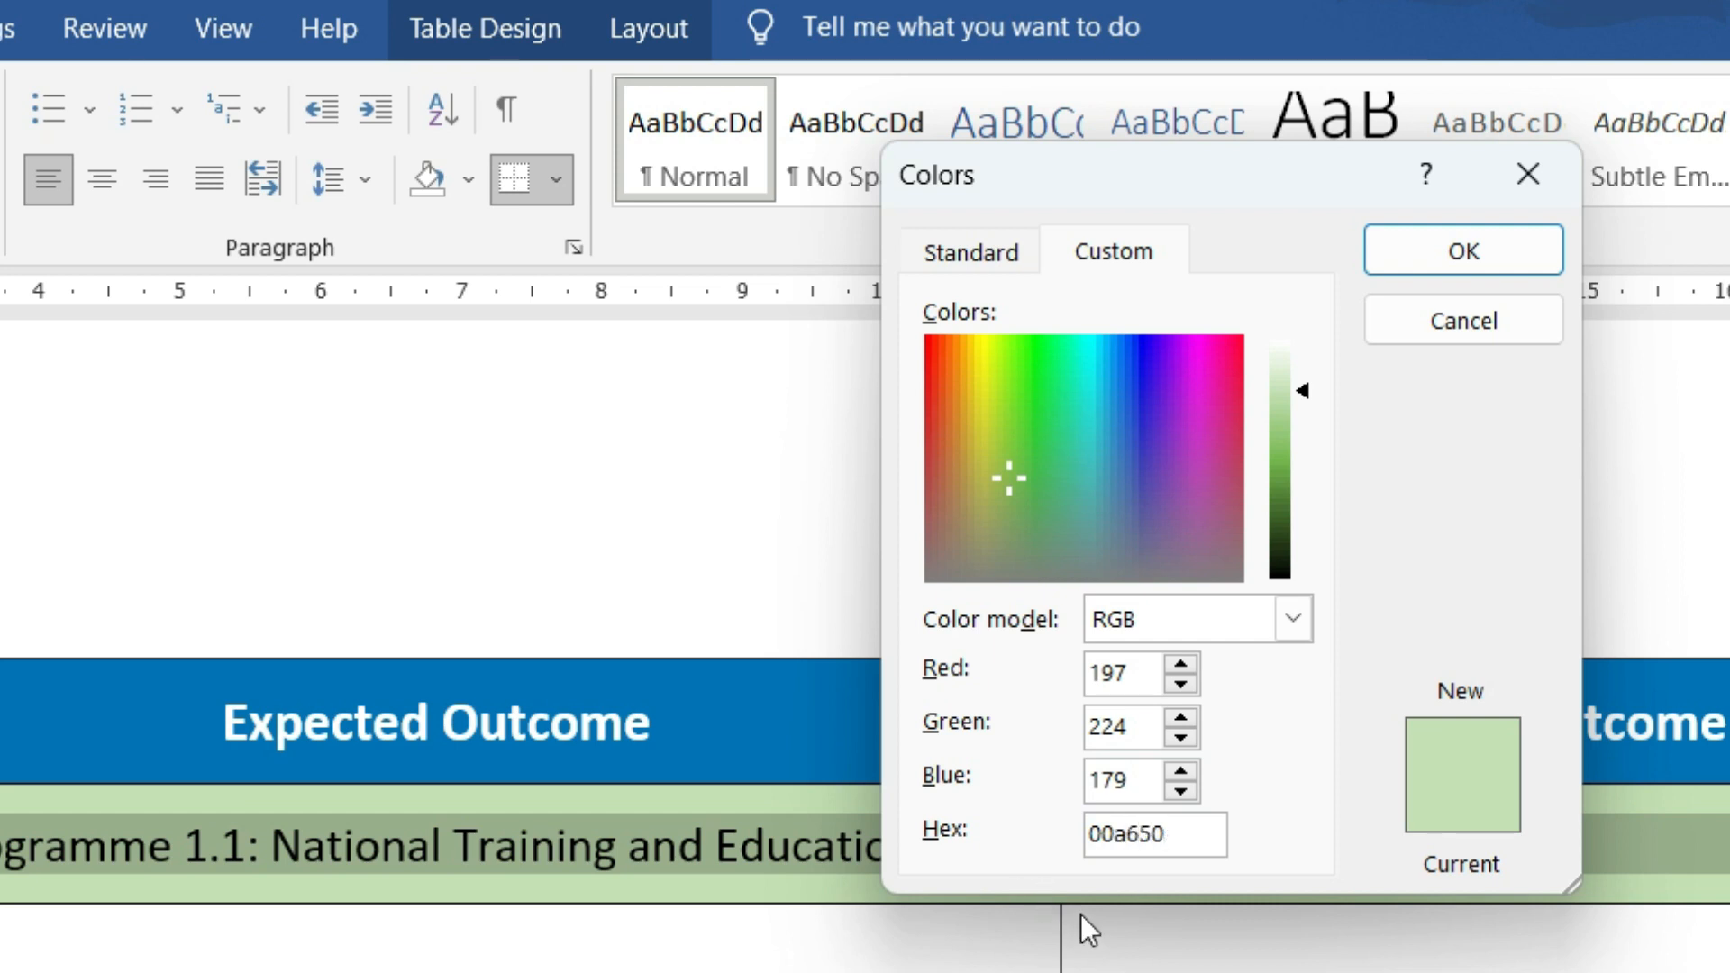
{"action": "left_click", "coordinate": [1463, 251]}
{"action": "left_click", "coordinate": [825, 867]}
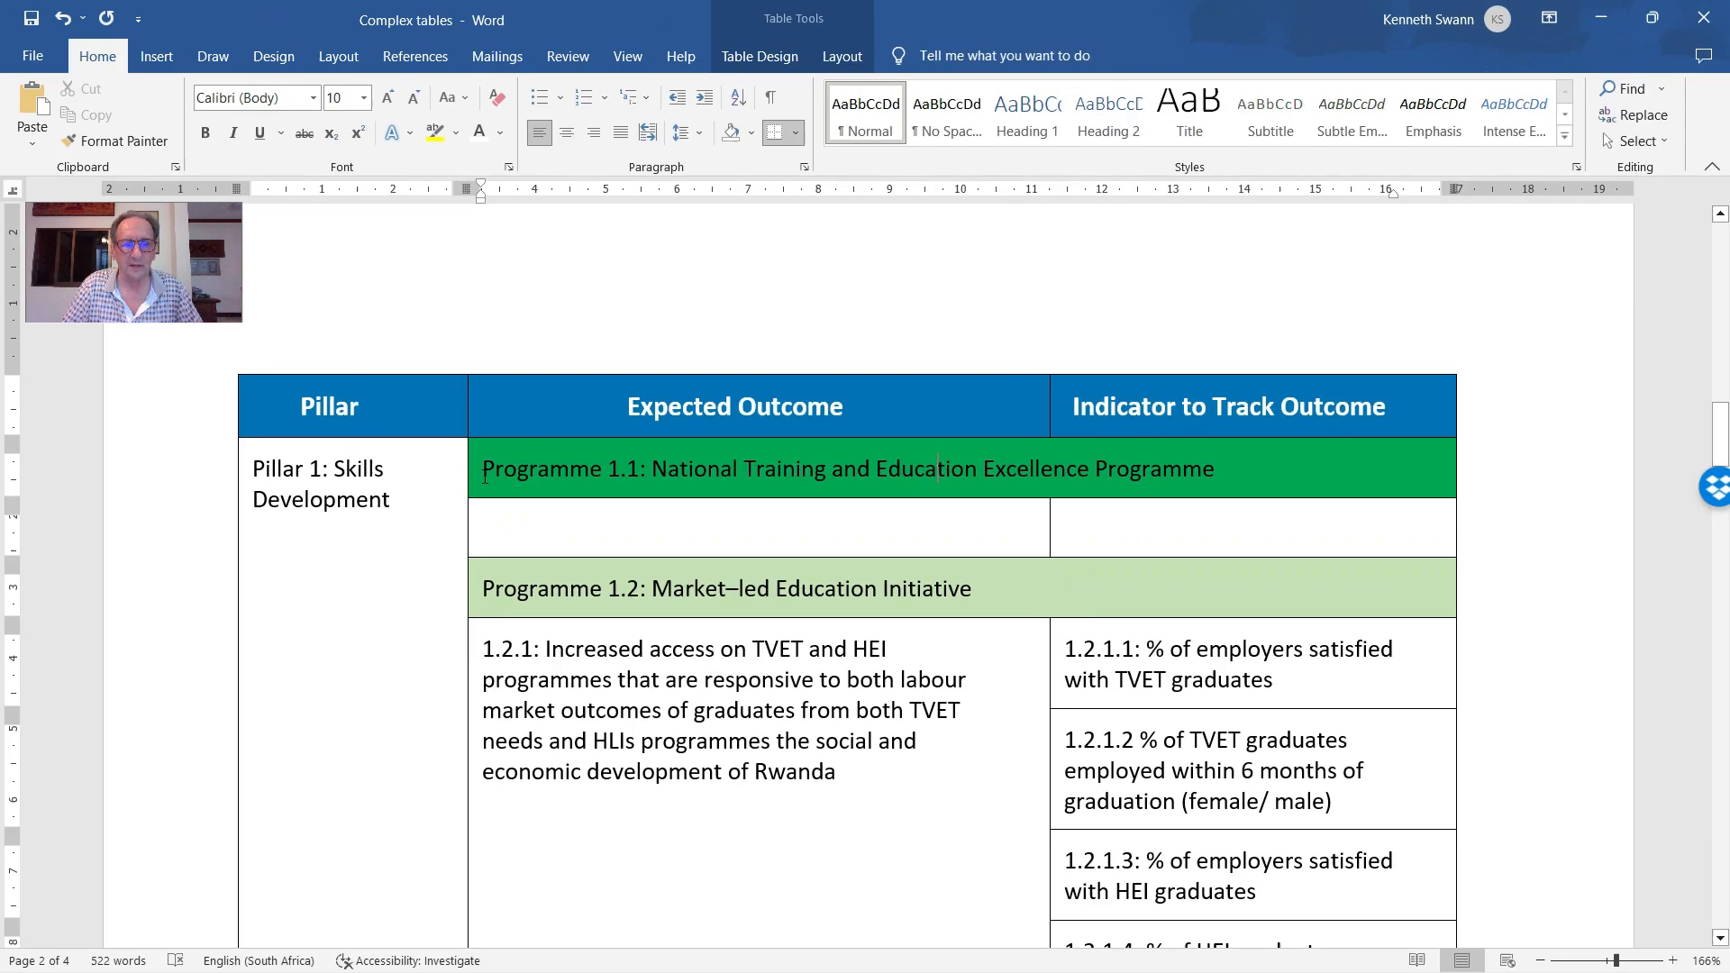
Make the Programme 1.1 heading text white and bold
{"action": "left_click_drag", "start_coordinate": [483, 469], "coordinate": [1169, 470]}
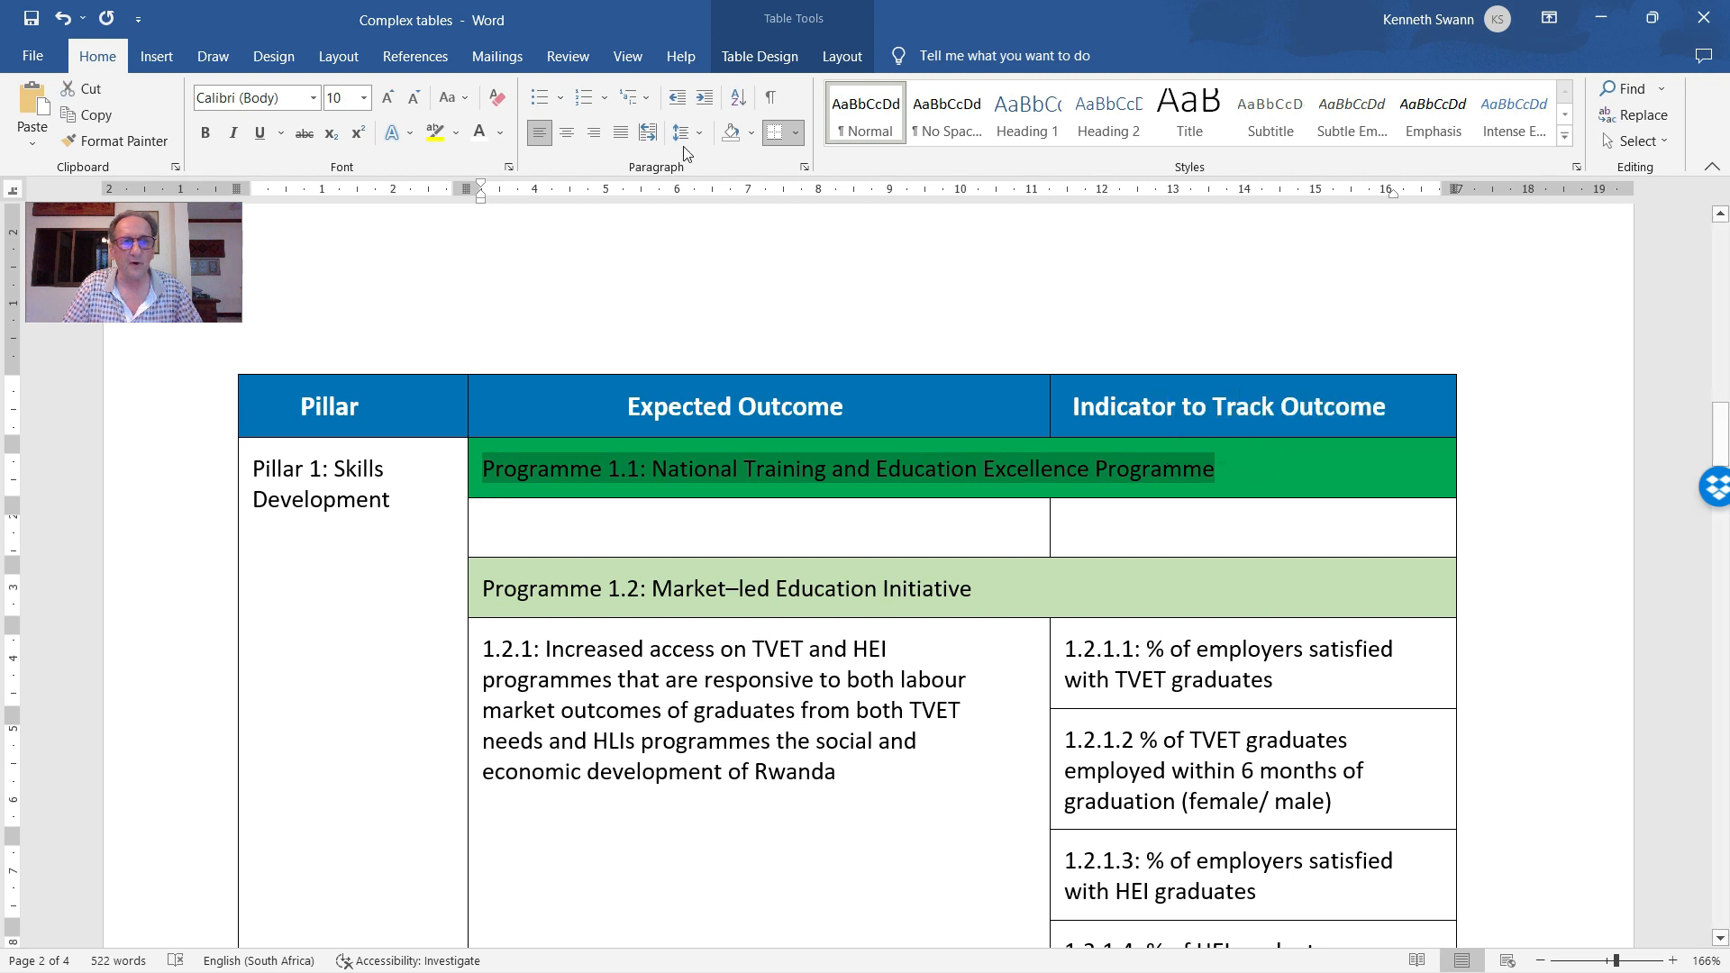
{"action": "left_click", "coordinate": [479, 136]}
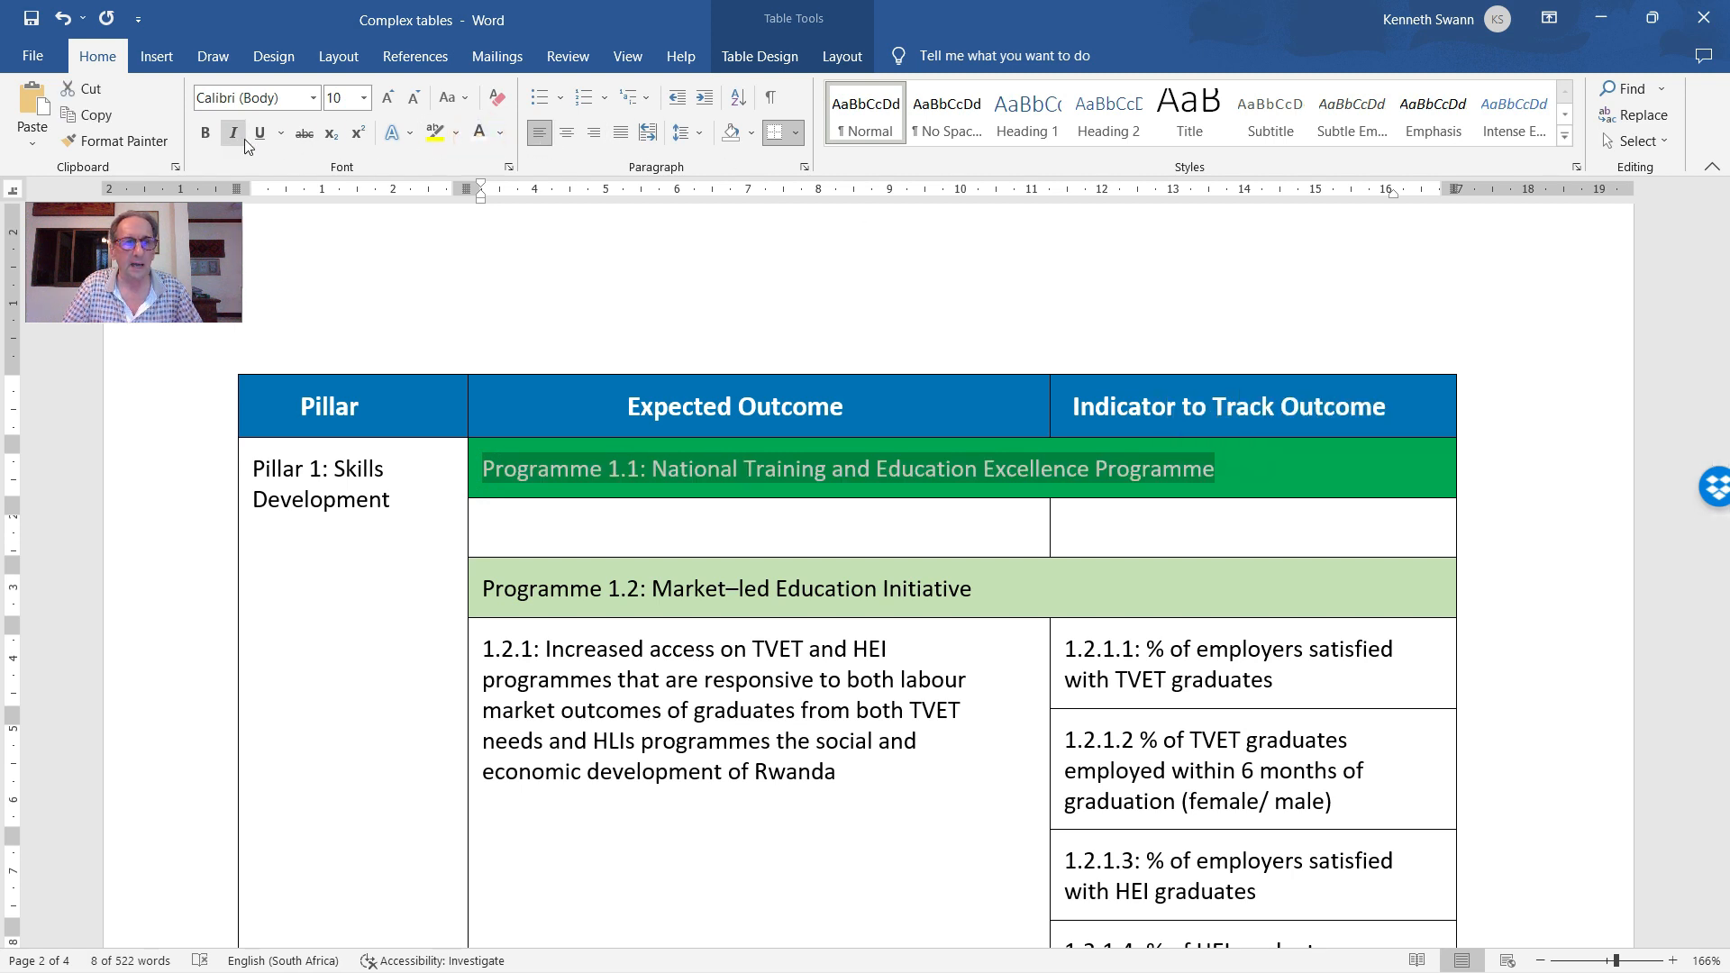
{"action": "left_click", "coordinate": [209, 133]}
{"action": "left_click", "coordinate": [630, 472]}
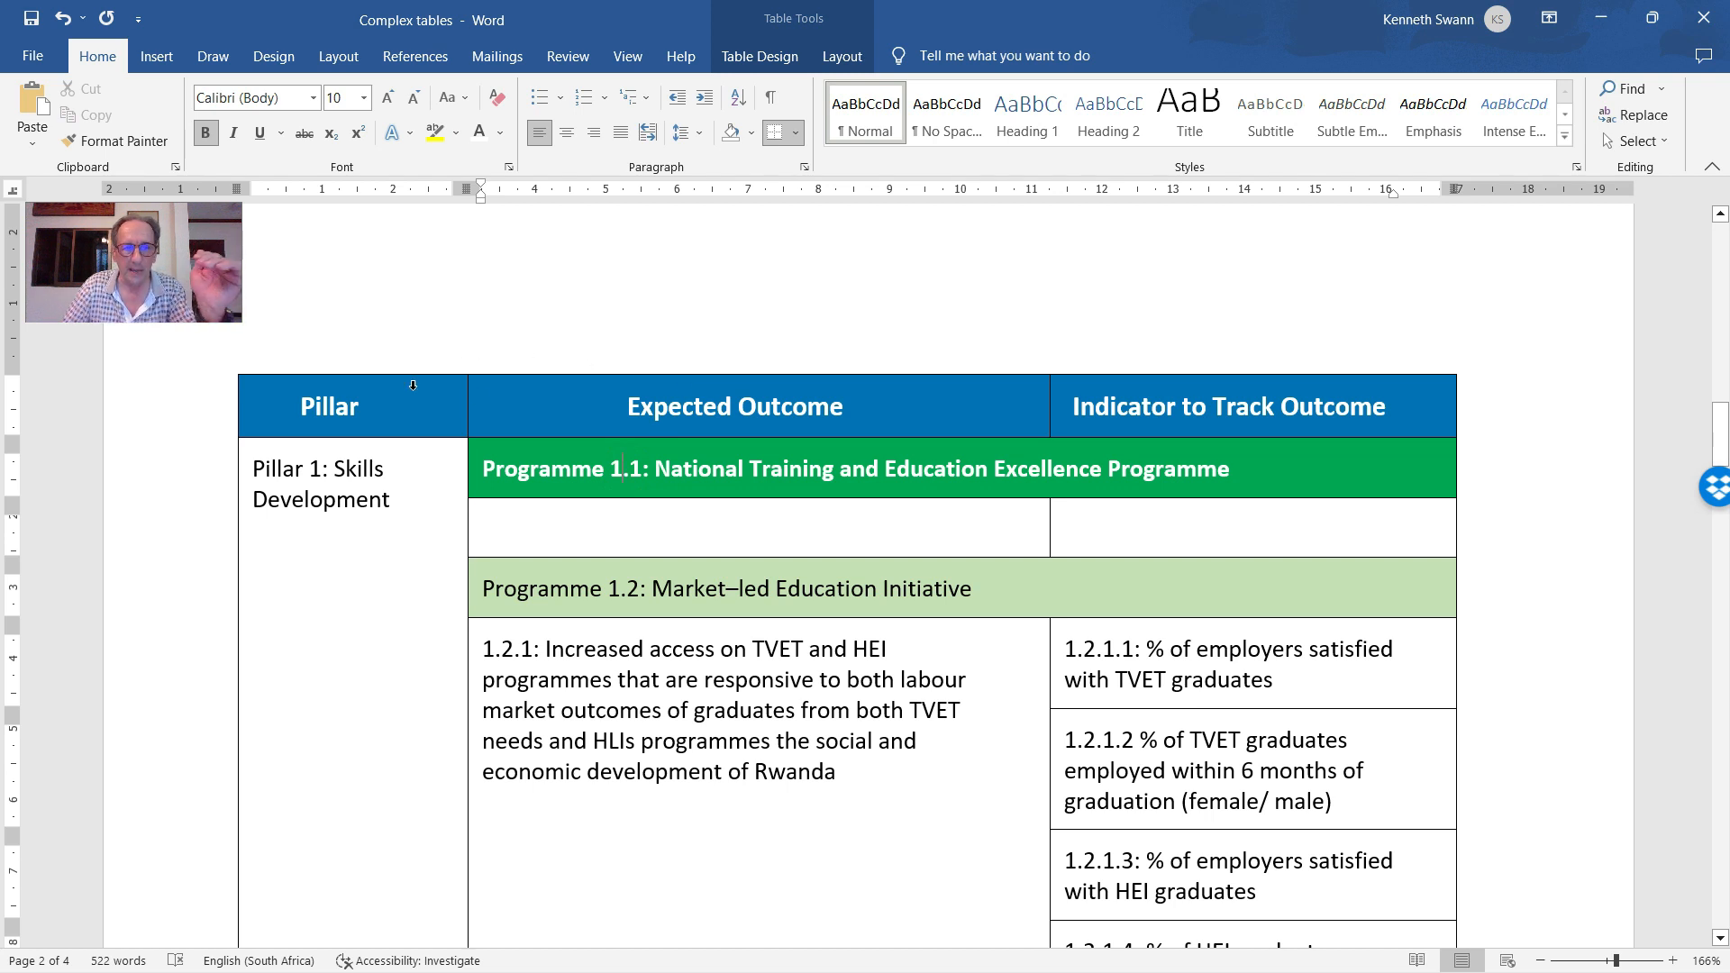
Examine how the Pillar table's header row carries over onto the following page
{"action": "left_click_drag", "start_coordinate": [413, 391], "coordinate": [504, 398]}
{"action": "left_click", "coordinate": [564, 444]}
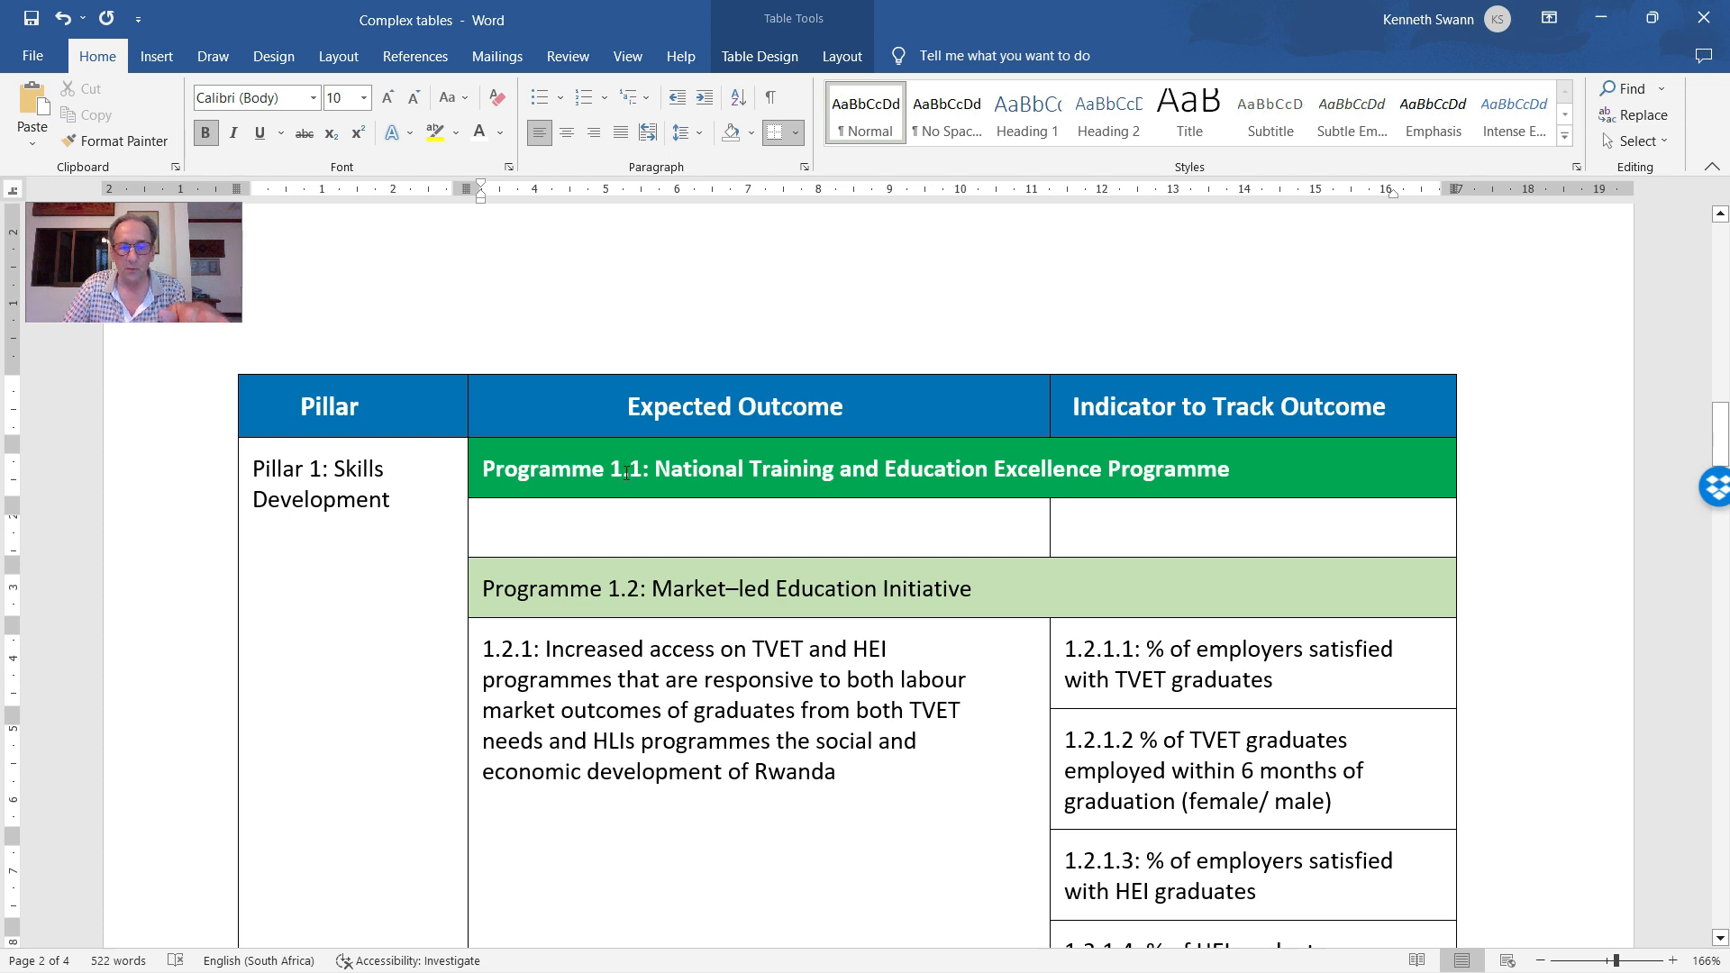
{"action": "scroll", "coordinate": [703, 521], "scroll_direction": "down", "scroll_amount": 15}
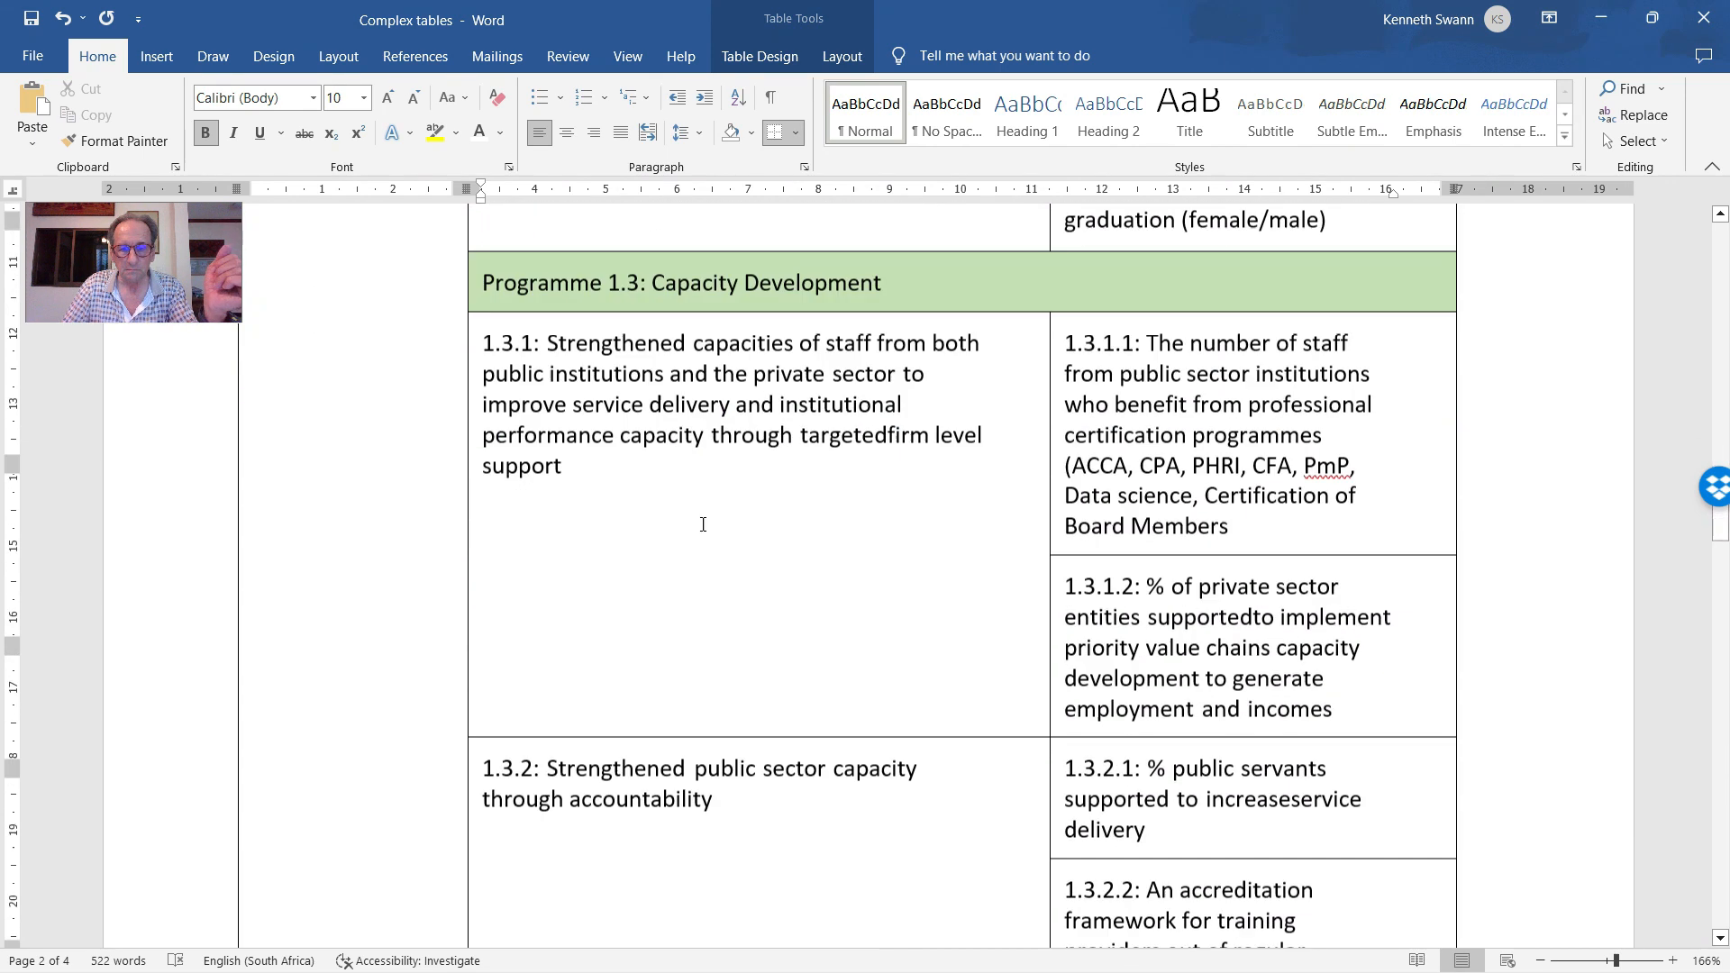
{"action": "scroll", "coordinate": [718, 527], "scroll_direction": "down", "scroll_amount": 2}
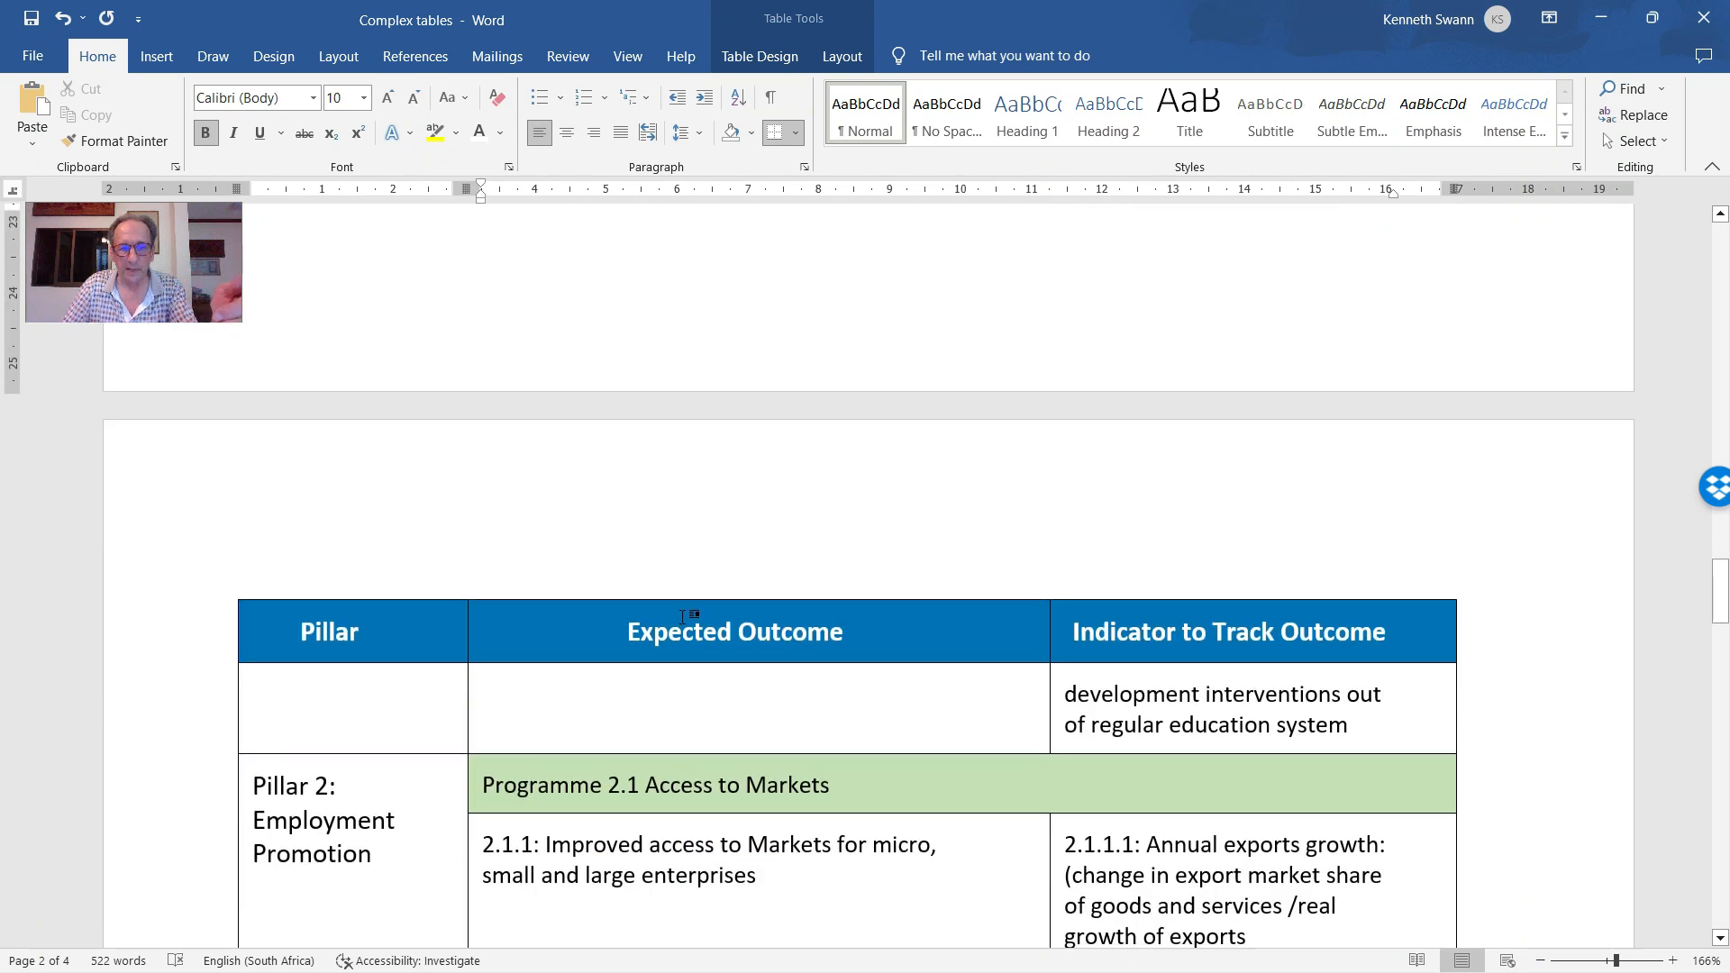
{"action": "scroll", "coordinate": [682, 622], "scroll_direction": "up", "scroll_amount": 18}
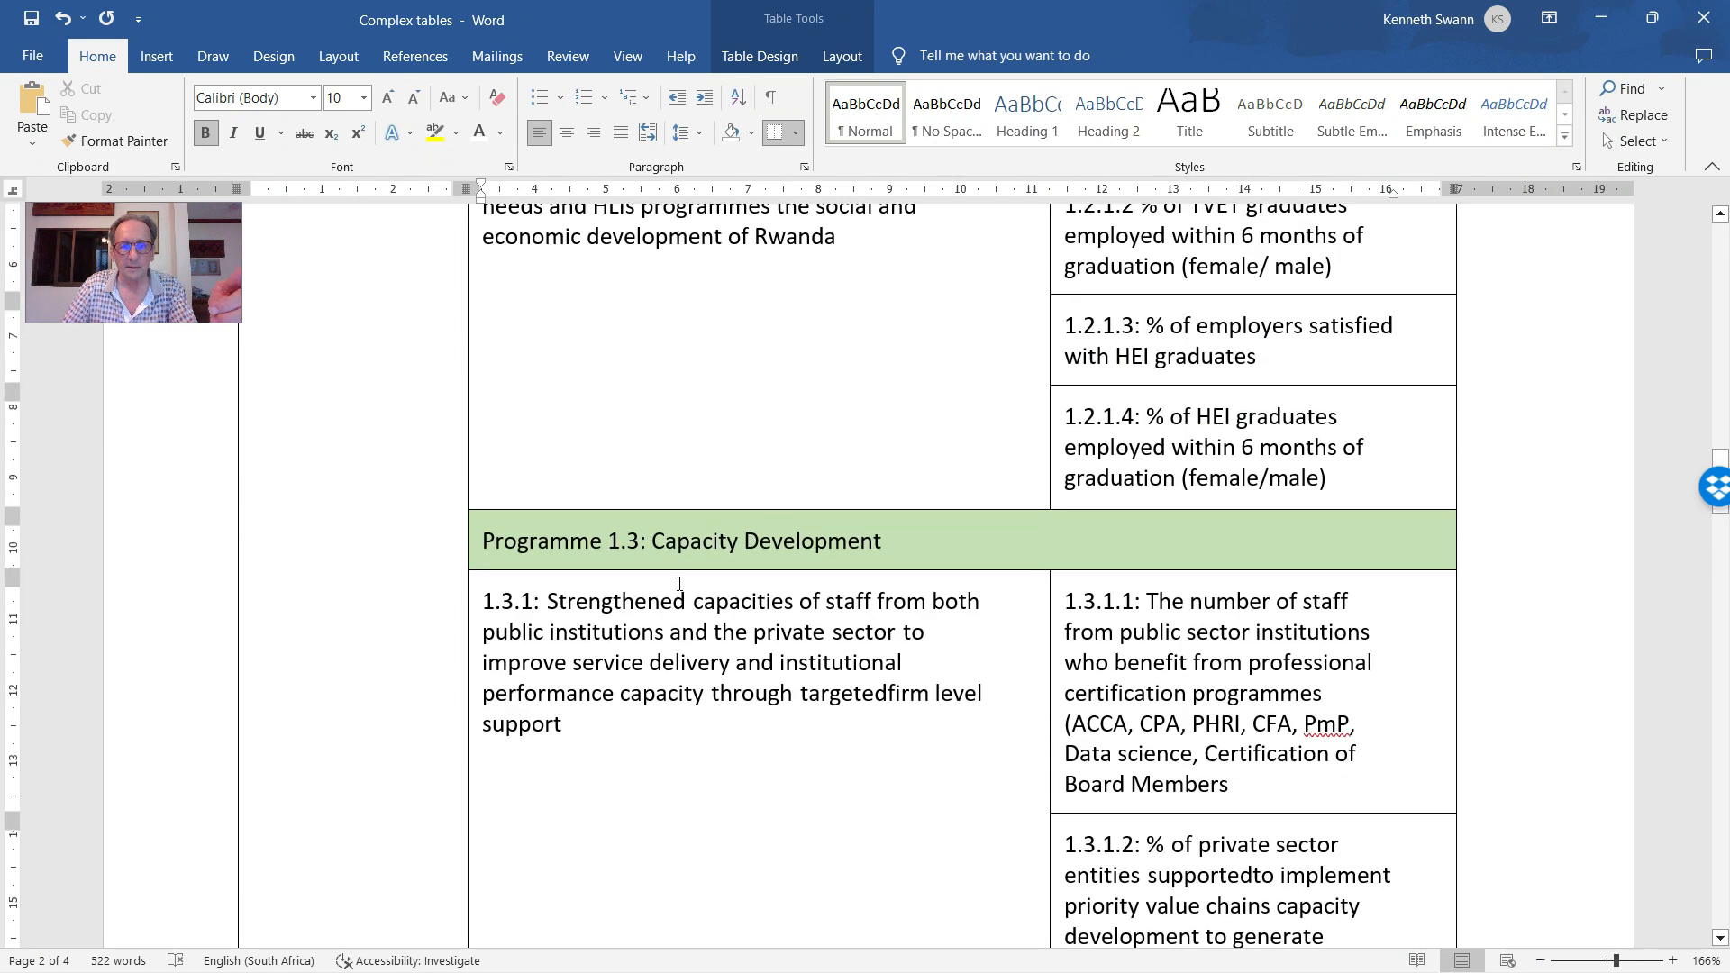
{"action": "scroll", "coordinate": [683, 573], "scroll_direction": "up", "scroll_amount": 2}
{"action": "scroll", "coordinate": [630, 550], "scroll_direction": "down", "scroll_amount": 5}
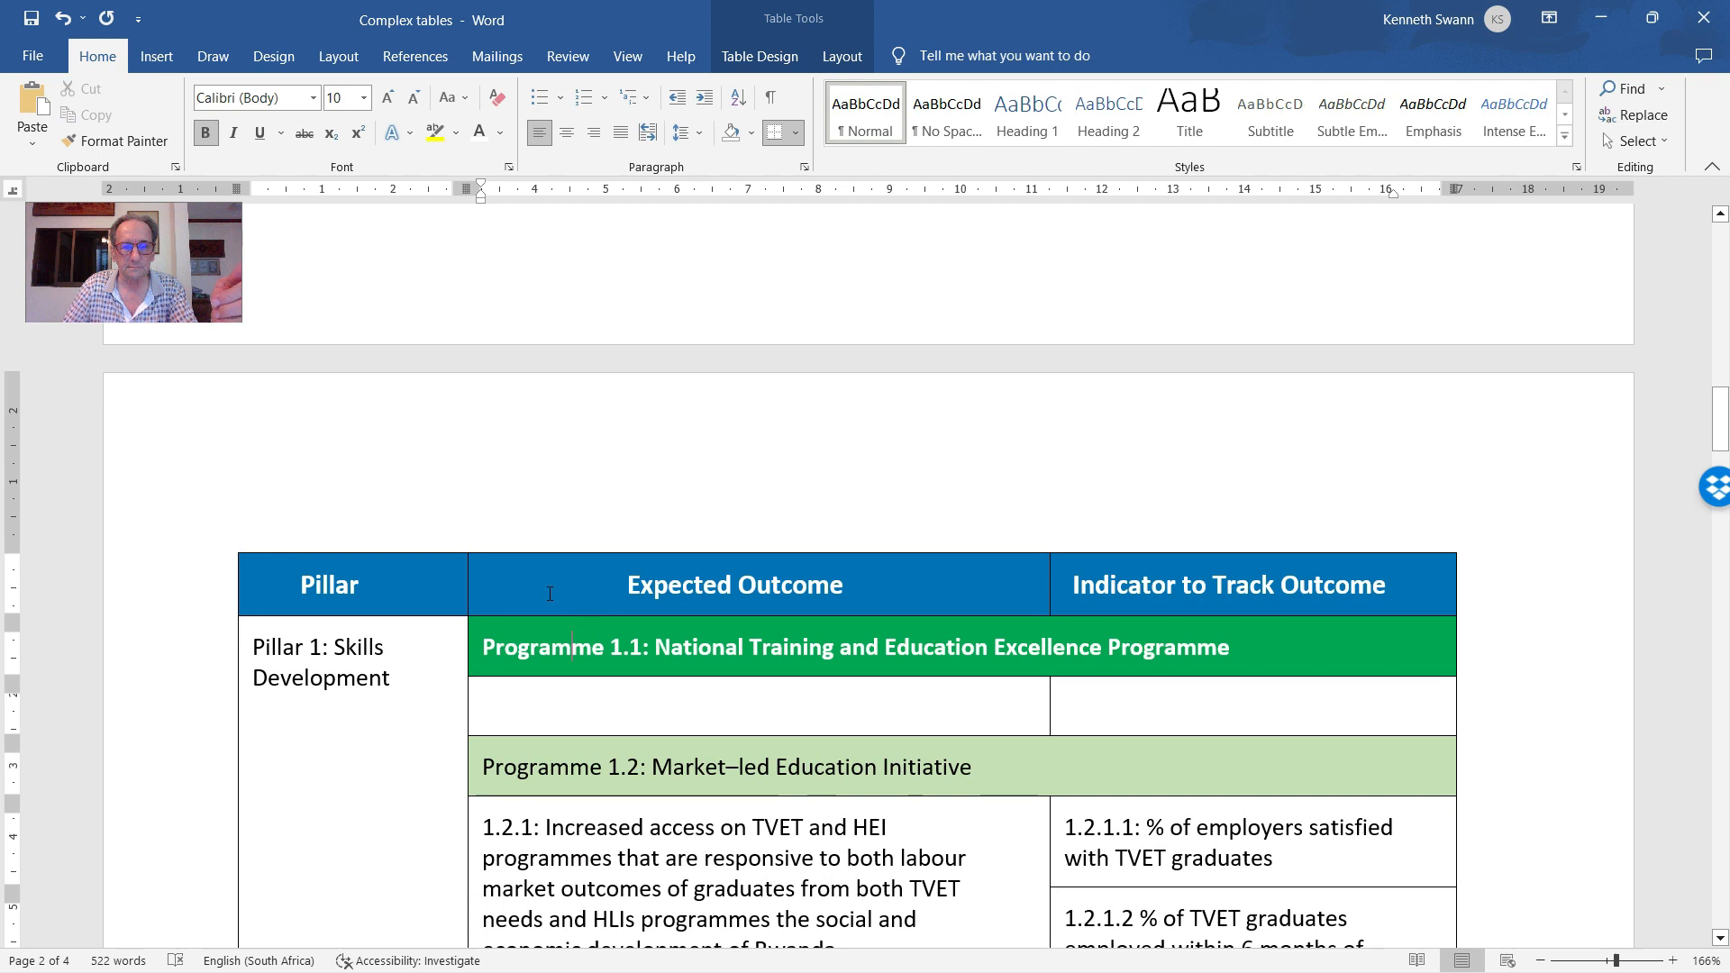
Turn off Repeat Header Rows for the Pillar table and check where it continues on the following page
{"action": "left_click", "coordinate": [842, 56]}
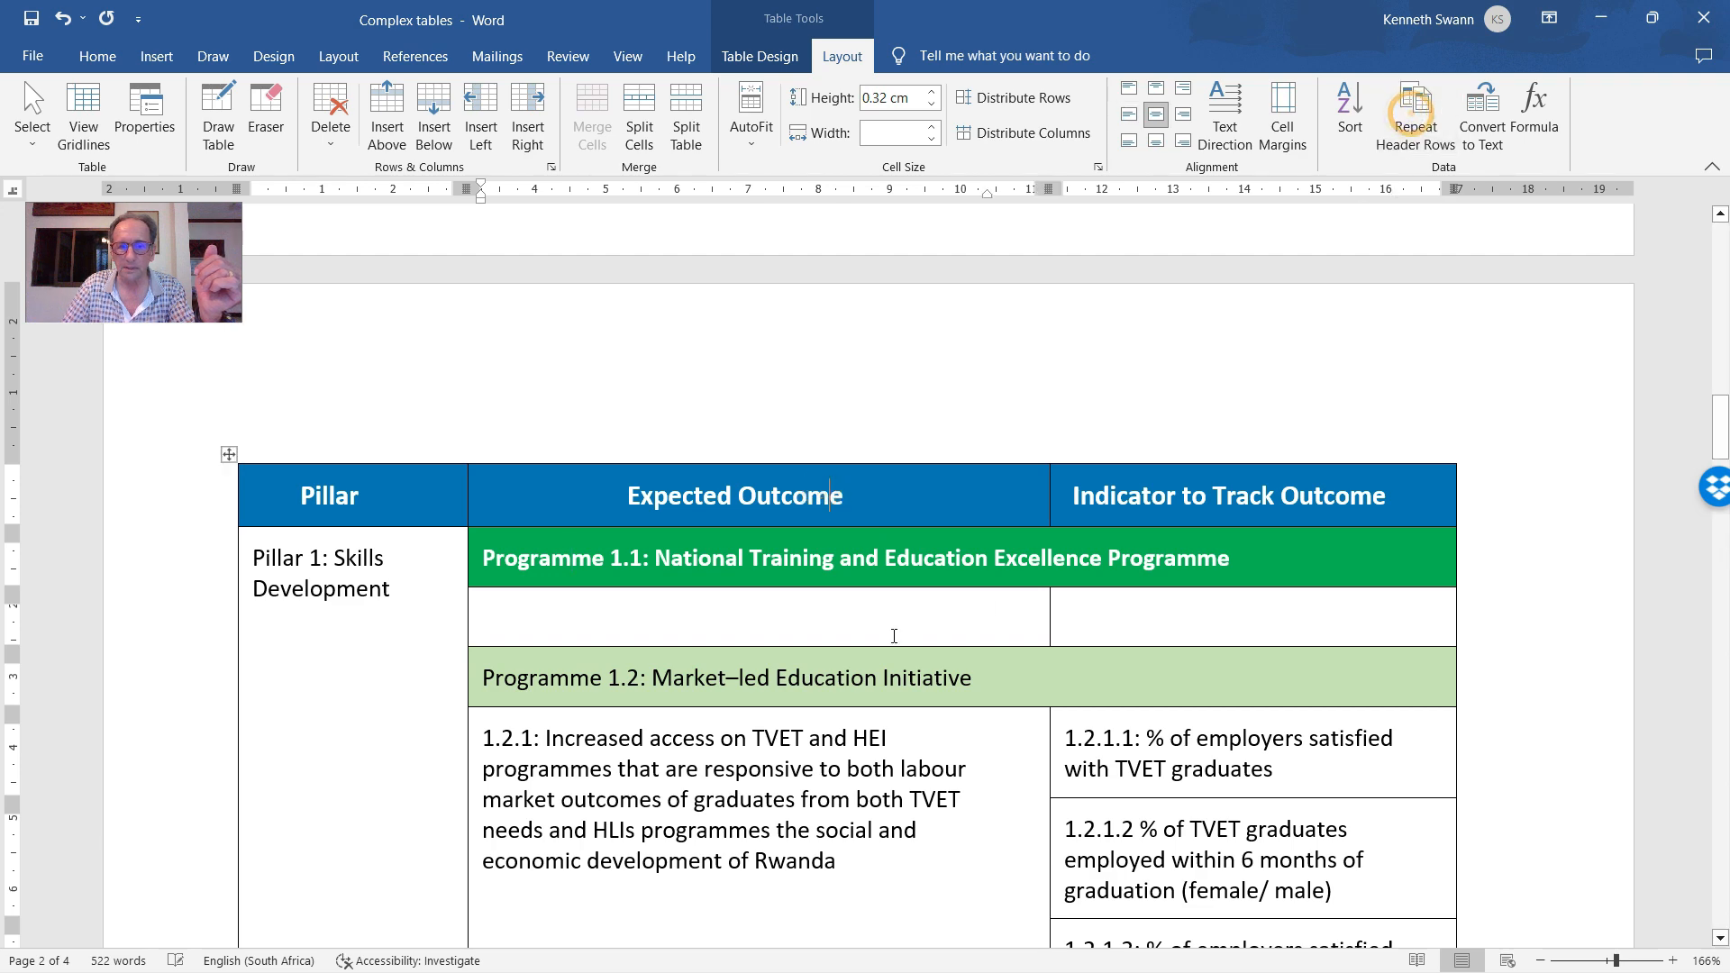
{"action": "scroll", "coordinate": [892, 616], "scroll_direction": "down", "scroll_amount": 15}
{"action": "scroll", "coordinate": [894, 613], "scroll_direction": "down", "scroll_amount": 6}
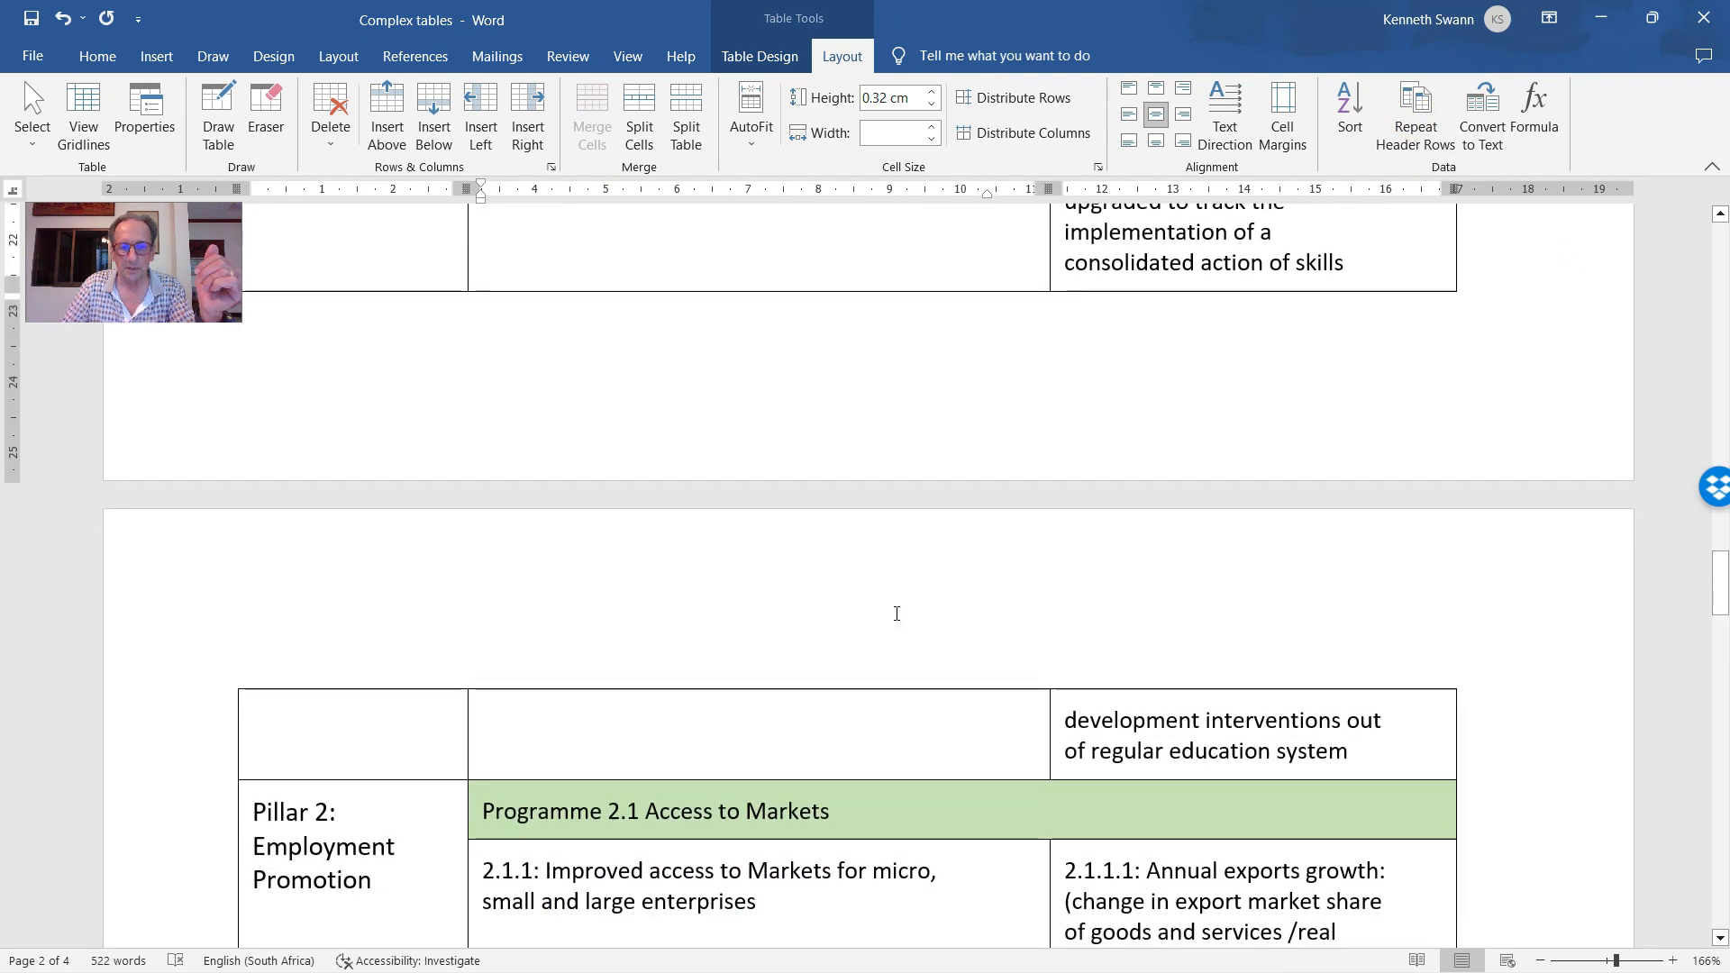
{"action": "scroll", "coordinate": [897, 602], "scroll_direction": "up", "scroll_amount": 12}
{"action": "scroll", "coordinate": [931, 576], "scroll_direction": "up", "scroll_amount": 15}
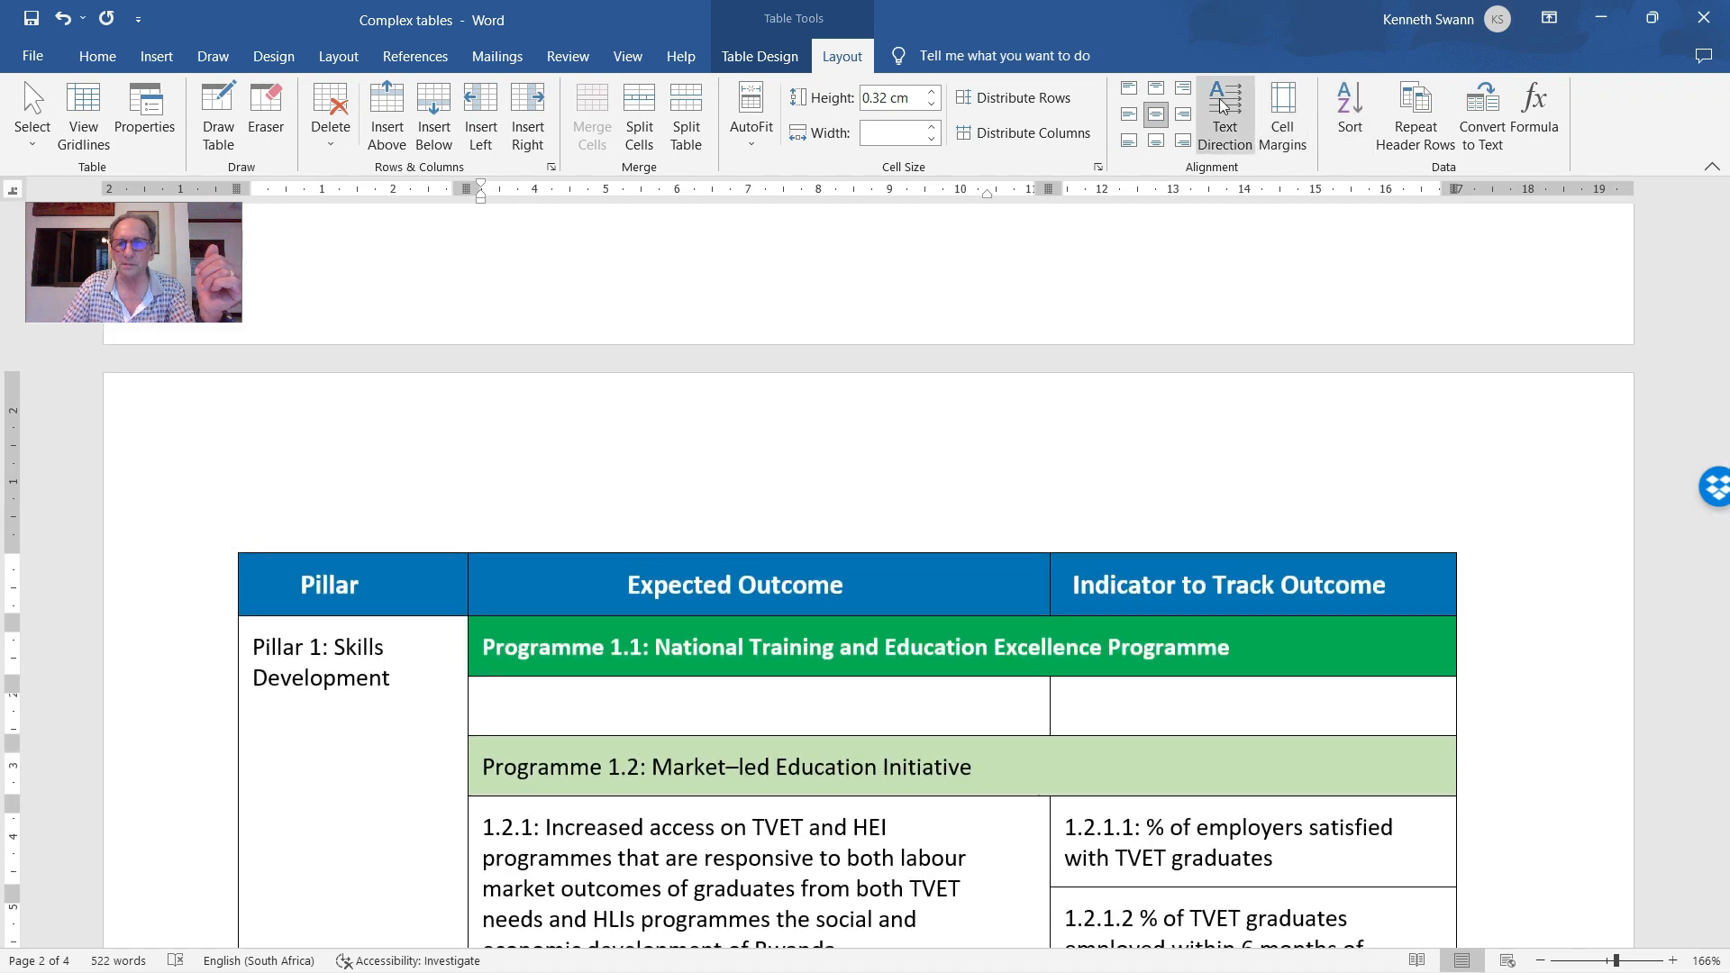
Turn Repeat Header Rows on again for the Pillar table and check the header on the following page
{"action": "left_click", "coordinate": [1394, 107]}
{"action": "scroll", "coordinate": [773, 722], "scroll_direction": "down", "scroll_amount": 20}
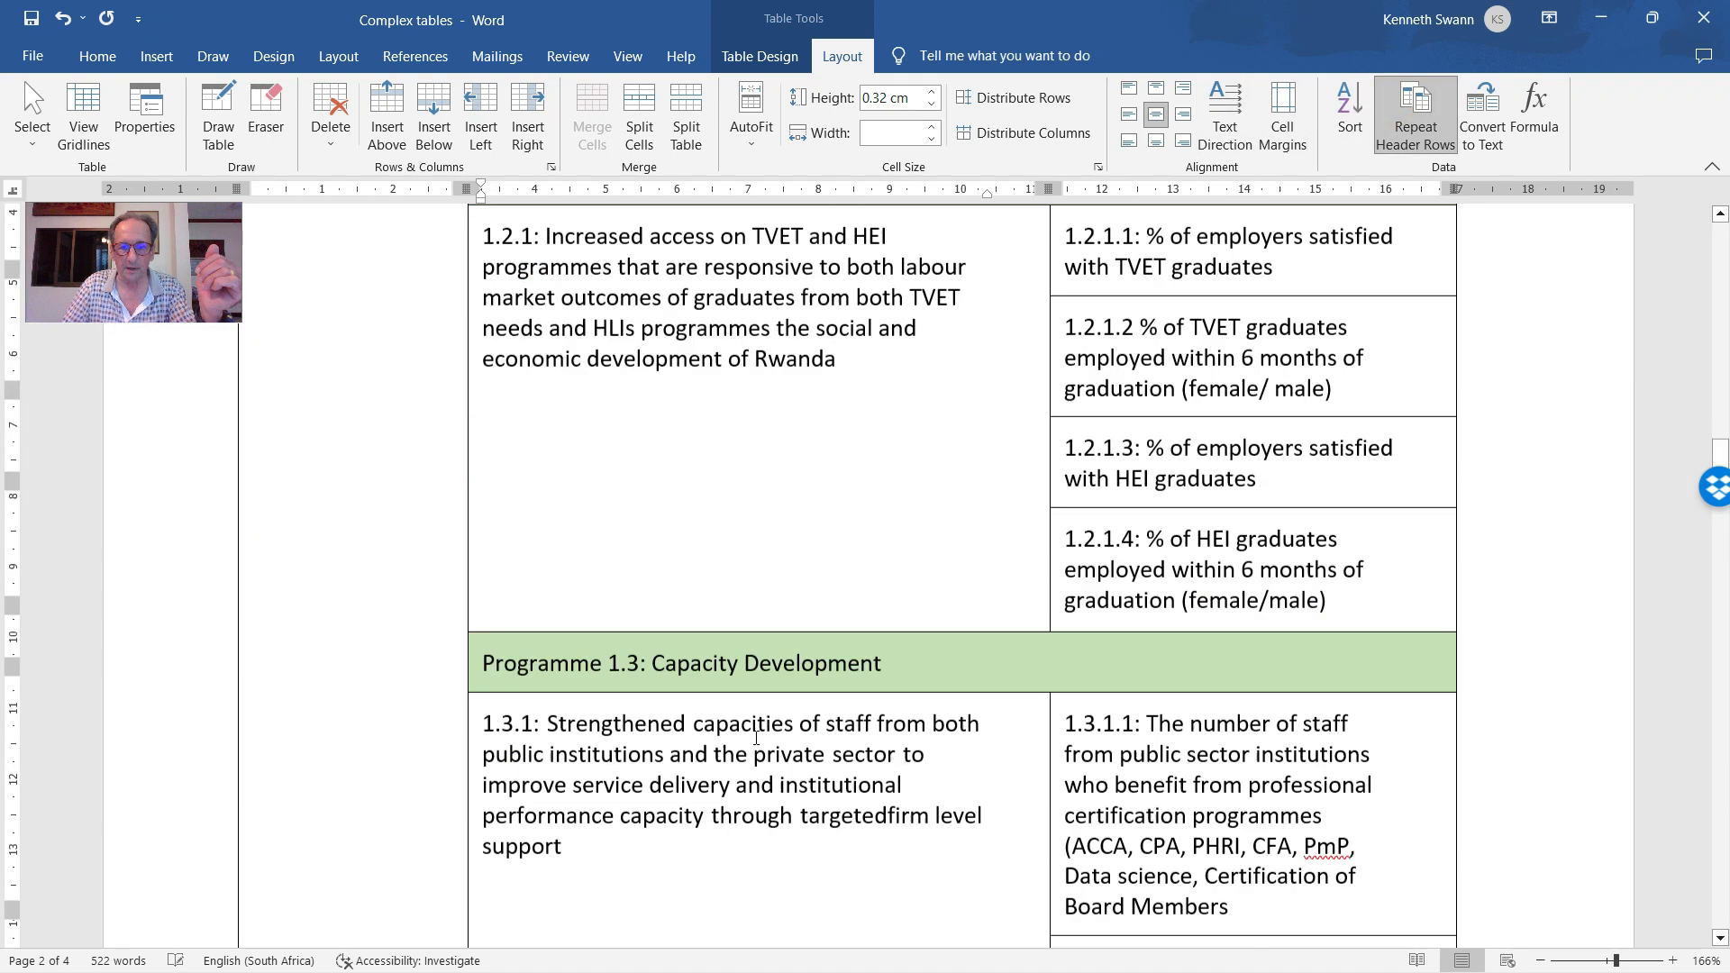
{"action": "scroll", "coordinate": [775, 721], "scroll_direction": "down", "scroll_amount": 5}
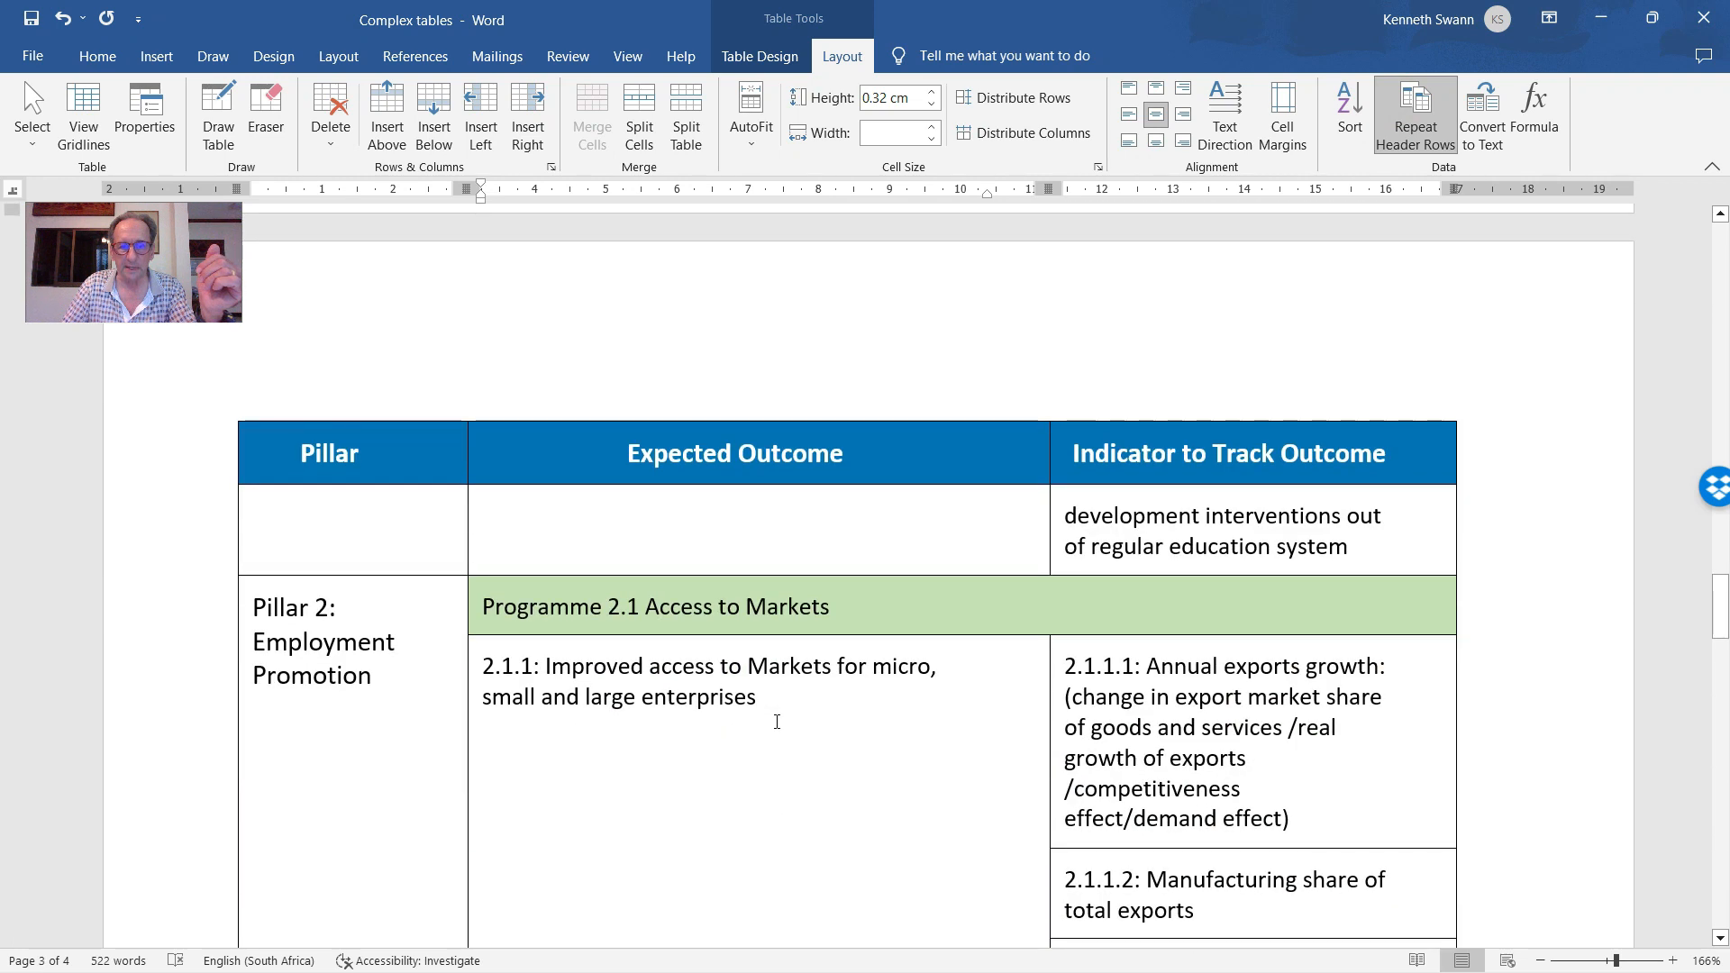
{"action": "scroll", "coordinate": [777, 721], "scroll_direction": "down", "scroll_amount": 4}
{"action": "scroll", "coordinate": [788, 716], "scroll_direction": "up", "scroll_amount": 17}
{"action": "scroll", "coordinate": [794, 714], "scroll_direction": "up", "scroll_amount": 8}
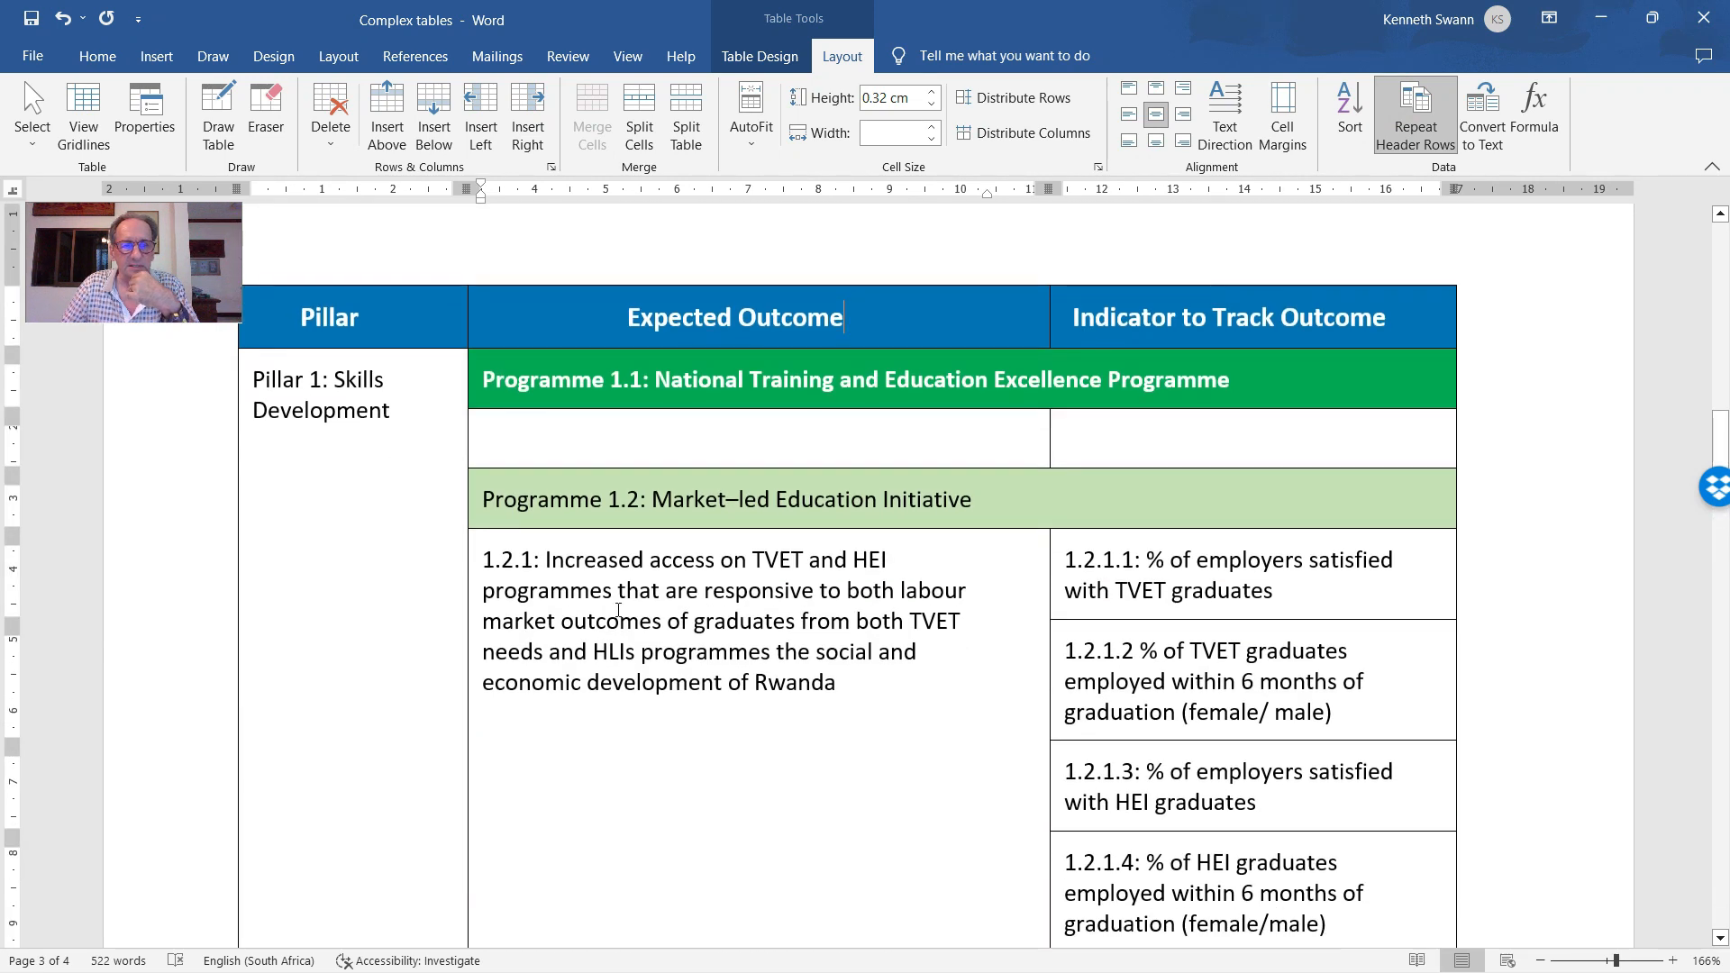